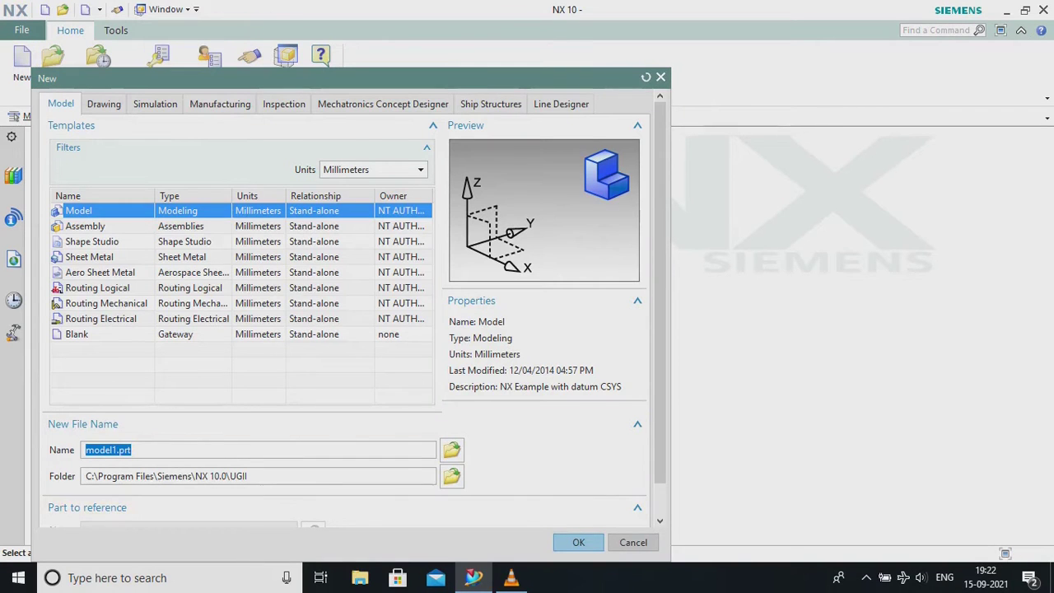
# Set the new file's folder to D:\tutorials\nx\box_assy.
pyautogui.click(451, 476)
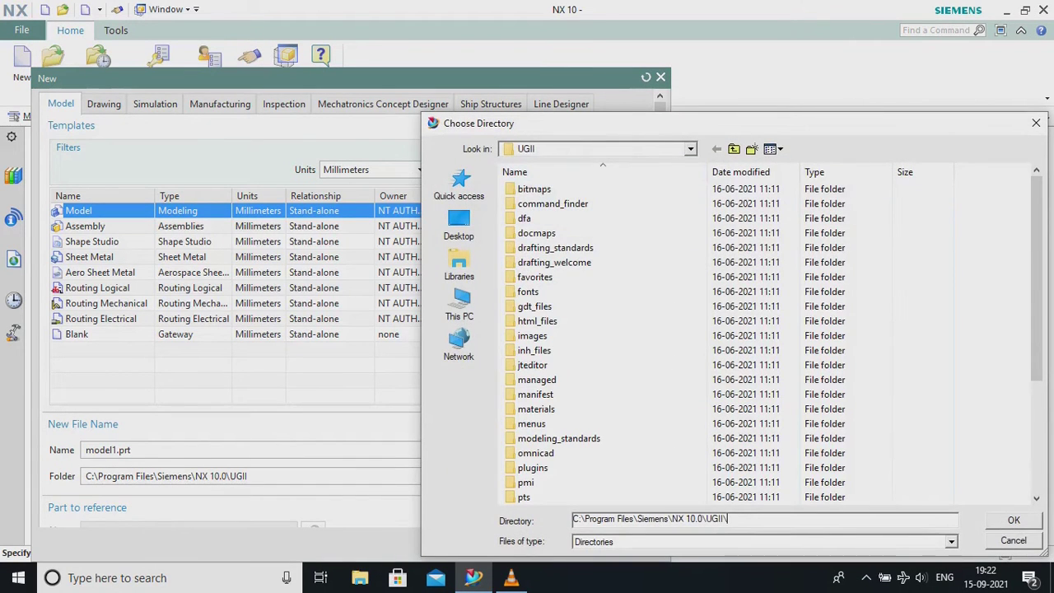
pyautogui.click(690, 148)
pyautogui.click(558, 400)
pyautogui.doubleClick(550, 292)
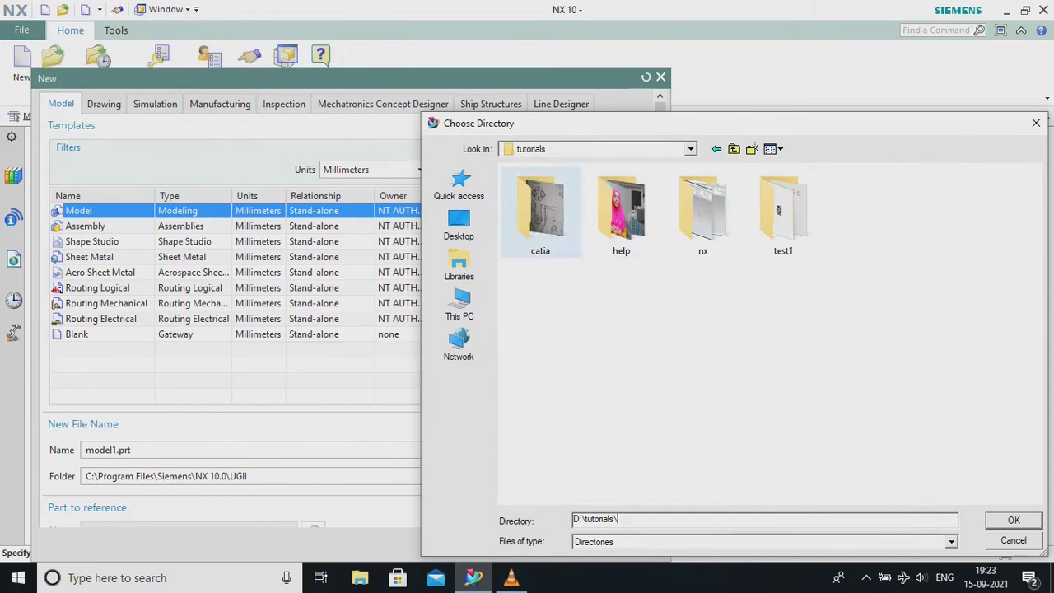
pyautogui.click(702, 214)
pyautogui.doubleClick(702, 212)
pyautogui.doubleClick(622, 211)
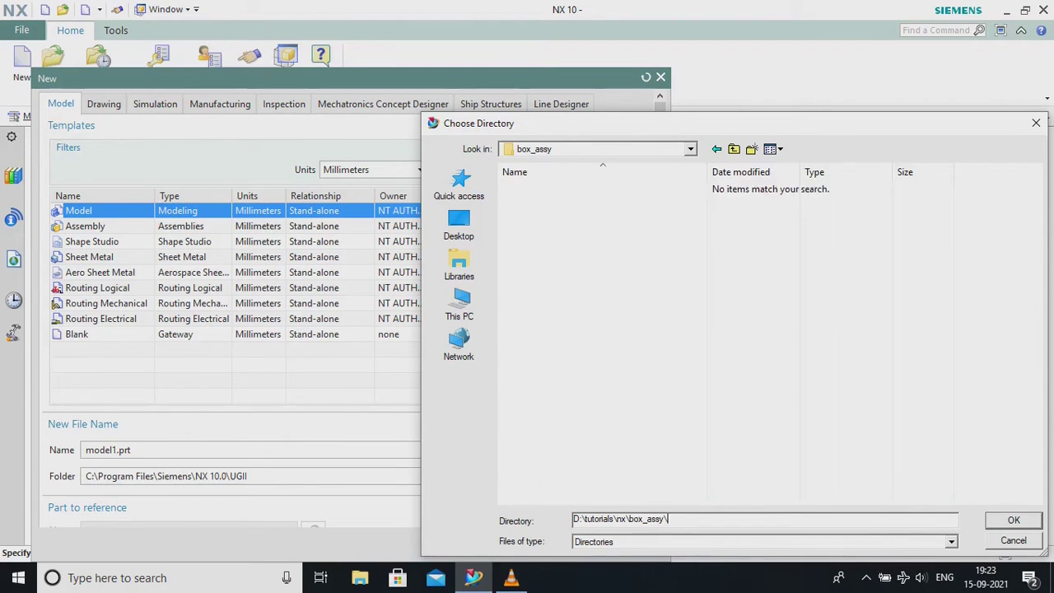
pyautogui.press('Return')
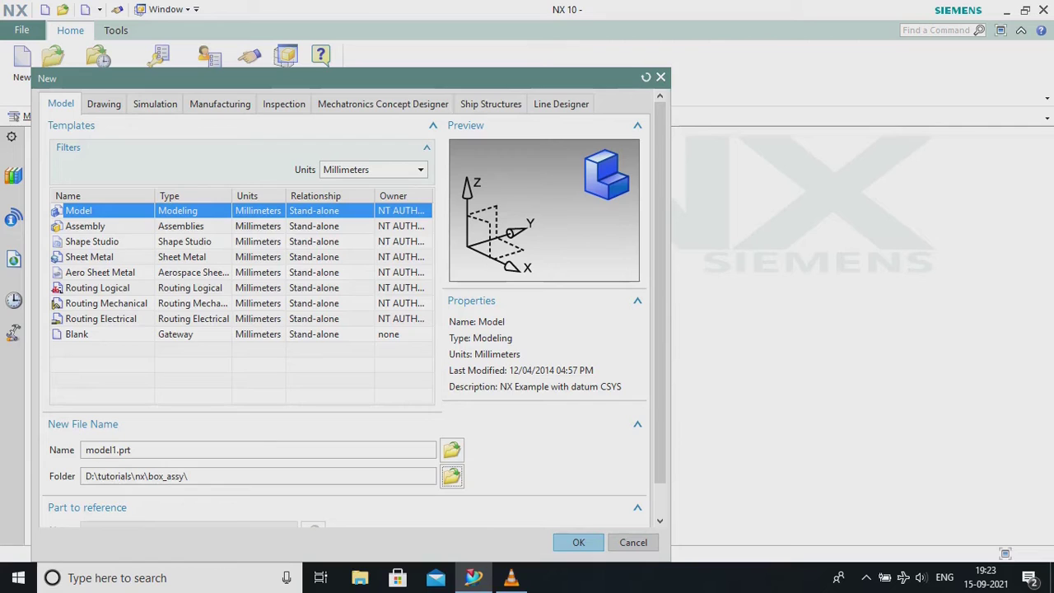
# Name the new file box_assy.prt and create it from the millimetre Model template.
pyautogui.doubleClick(103, 449)
pyautogui.write('_assy')
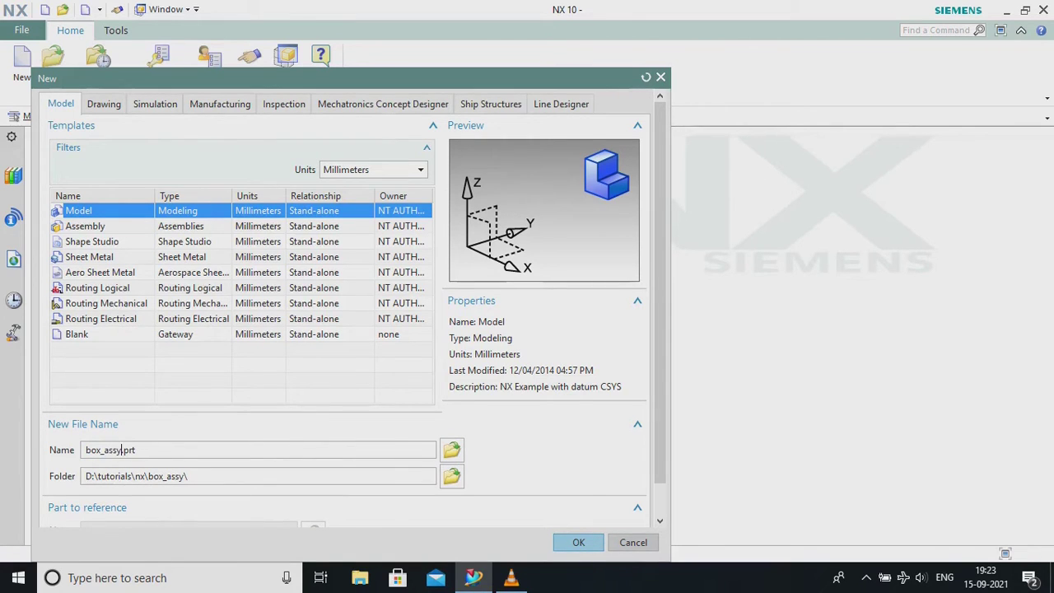
pyautogui.hotkey('ctrl', 'a')
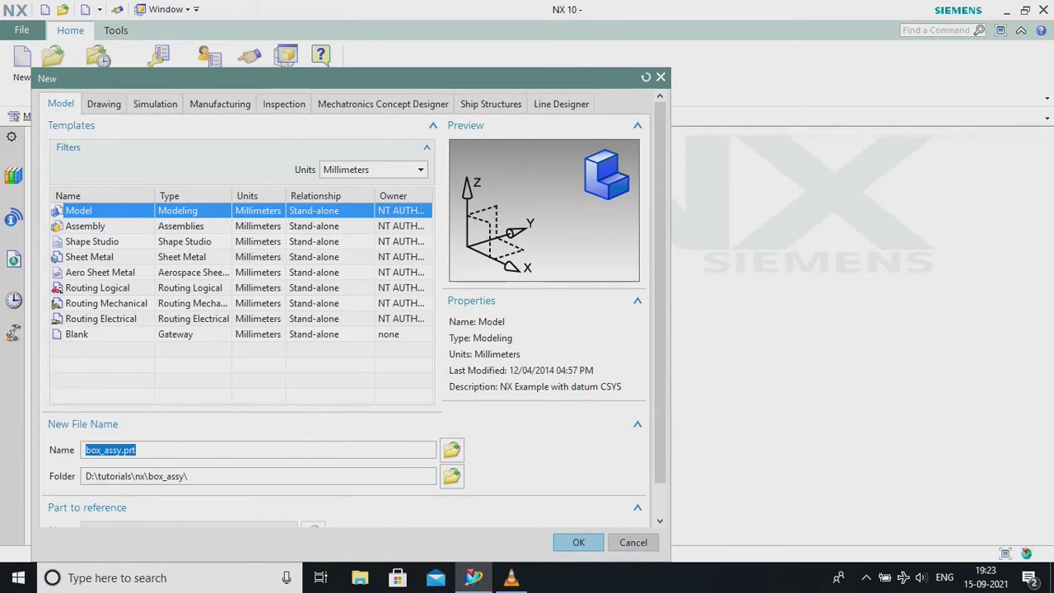
pyautogui.press('Return')
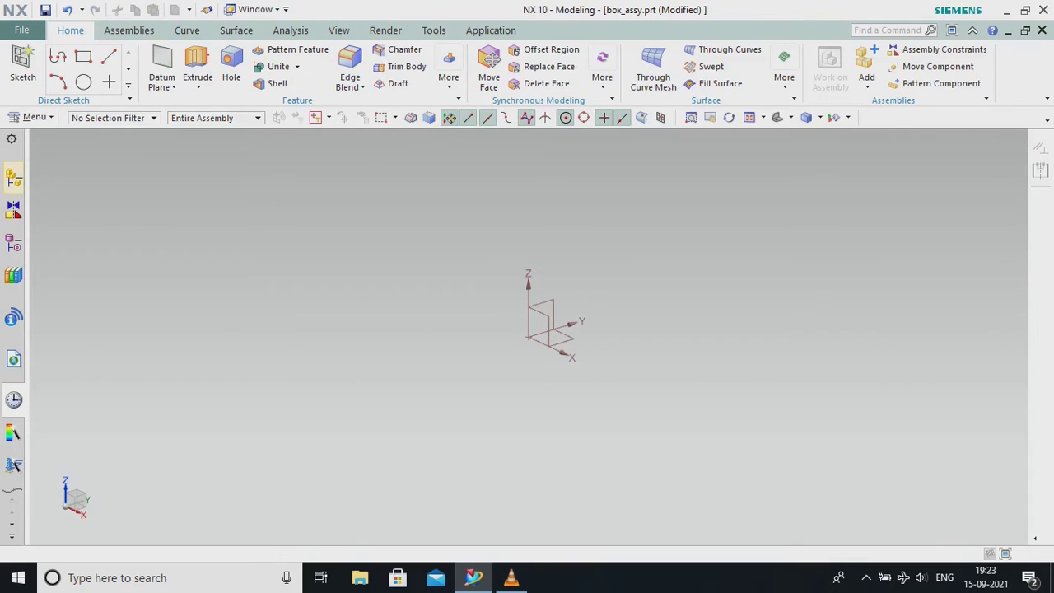
# Create a new empty component named box.prt in the assembly, using the Model template.
pyautogui.click(128, 30)
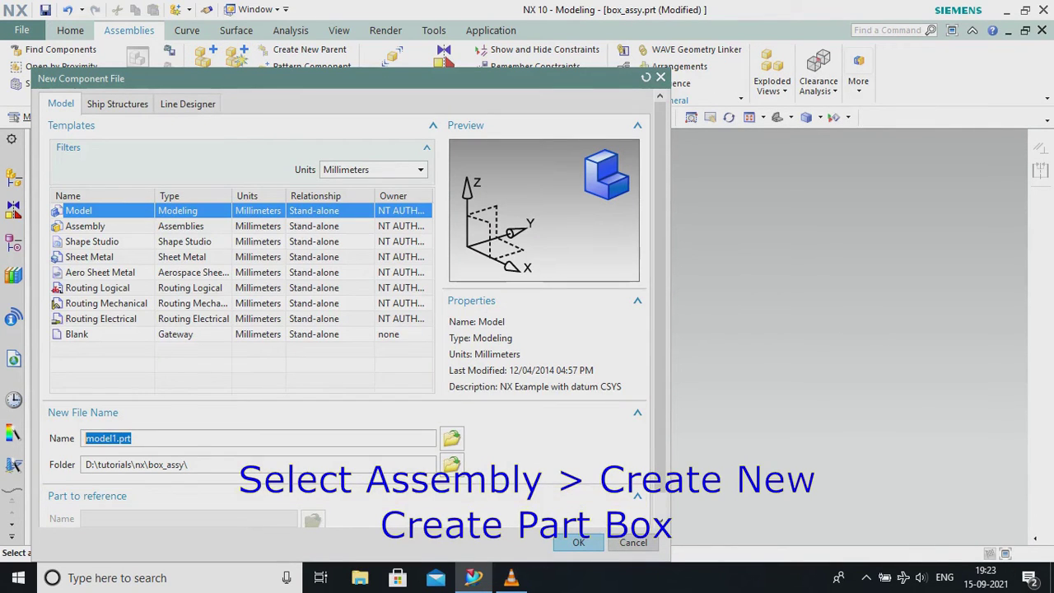
pyautogui.moveTo(114, 438); pyautogui.dragTo(86, 438)
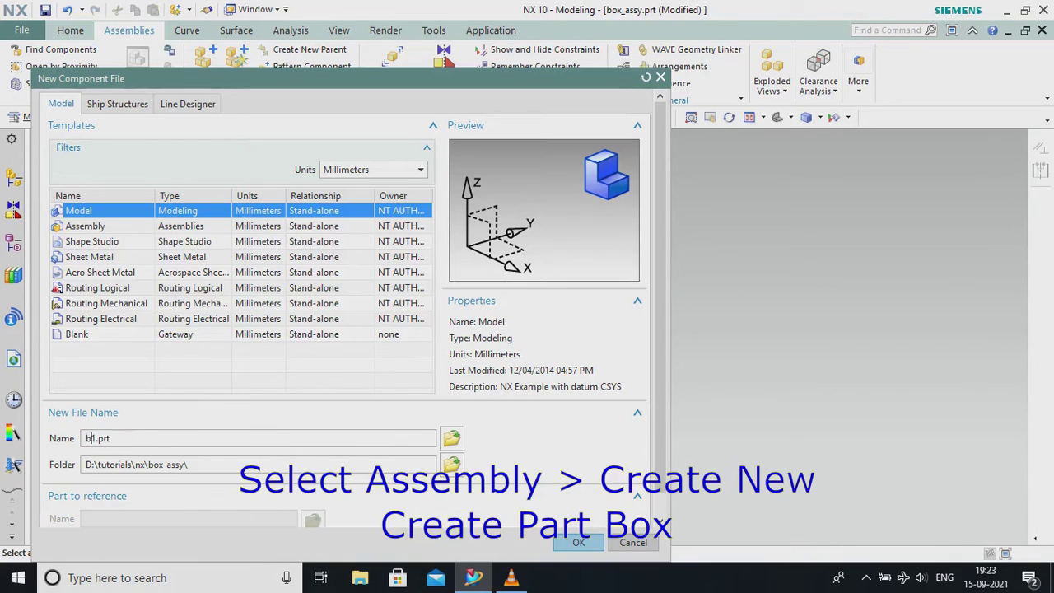
pyautogui.write('box1')
pyautogui.press('BackSpace')
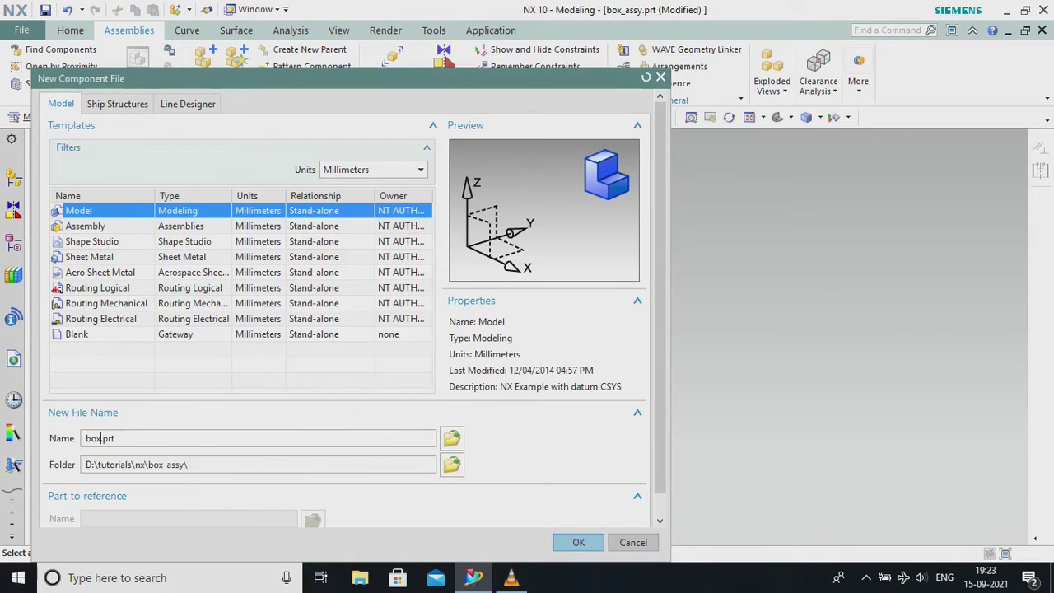
pyautogui.click(578, 542)
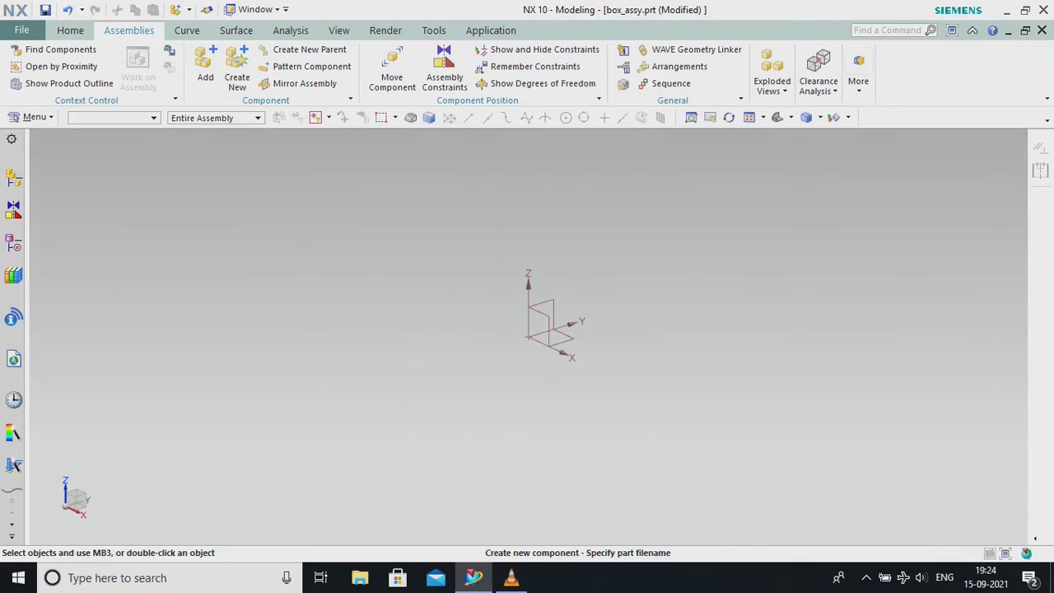
pyautogui.click(171, 260)
# Make the box component the work part.
pyautogui.click(13, 178)
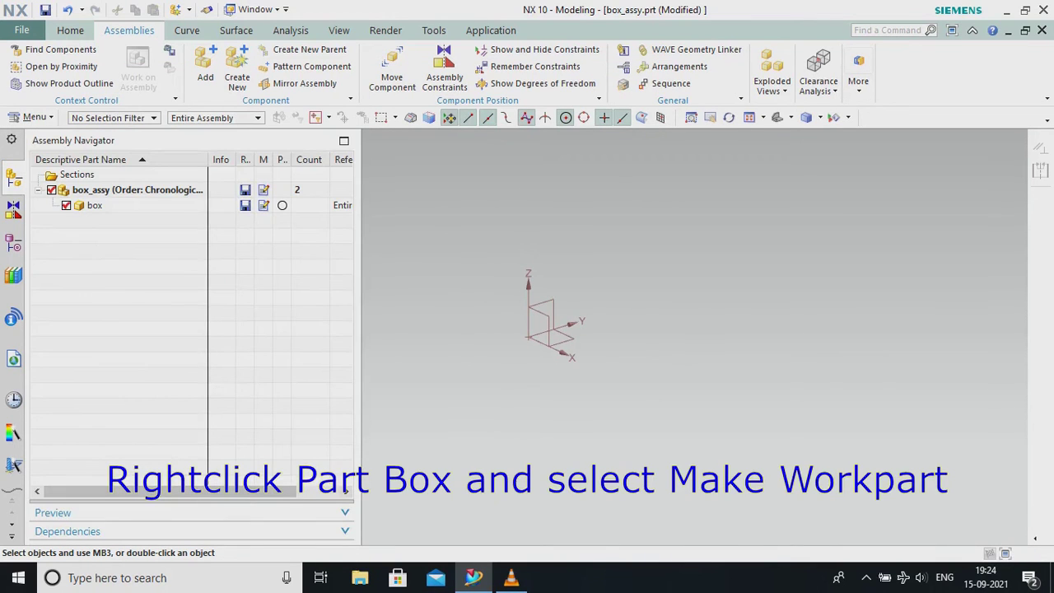
pyautogui.rightClick(95, 205)
pyautogui.rightClick(106, 205)
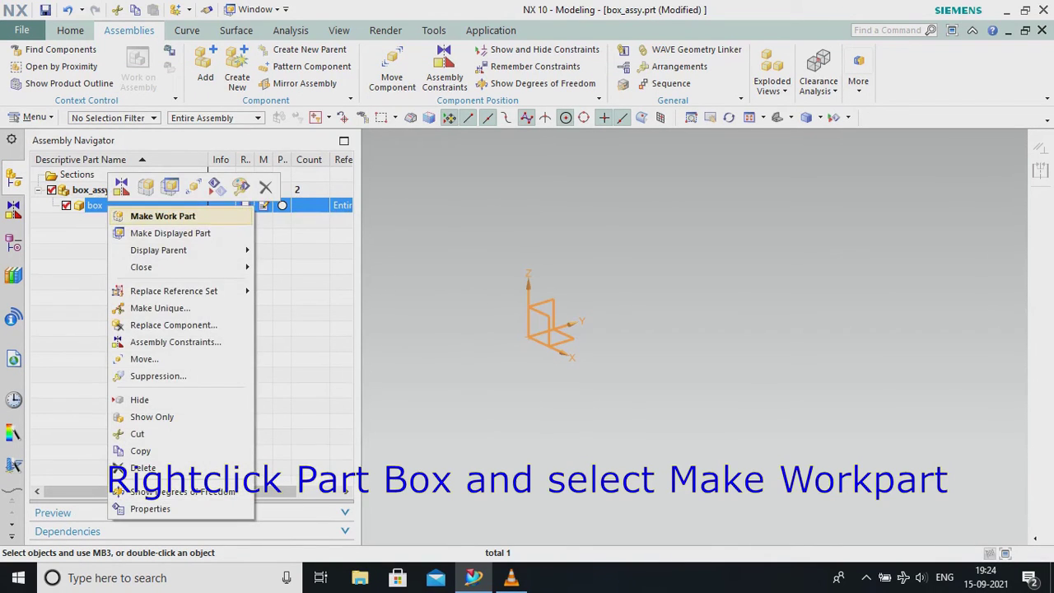
pyautogui.click(152, 216)
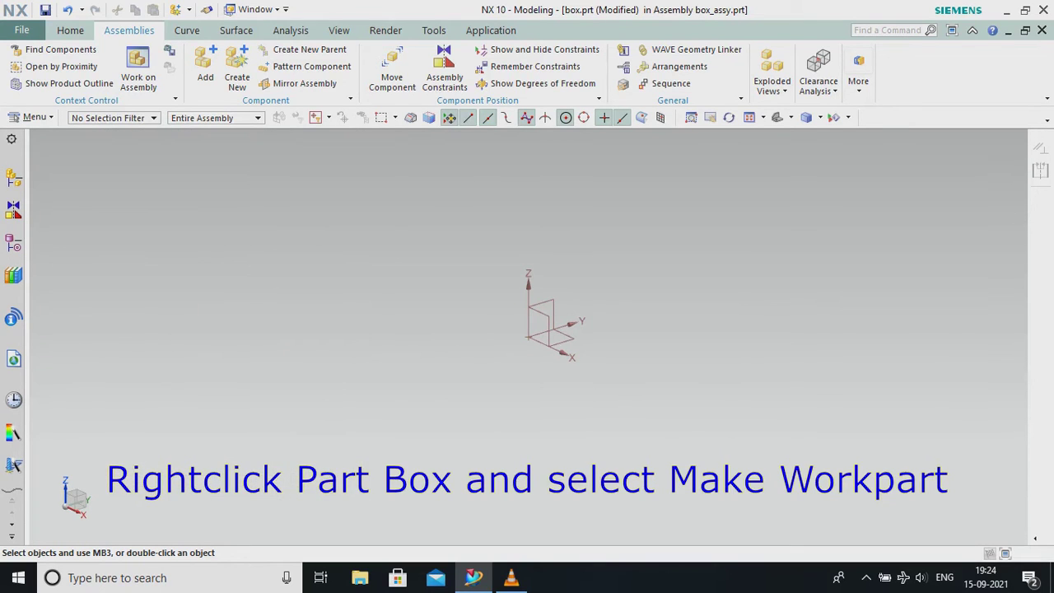
# Start an Extrude and sketch a rectangle centred on the origin in the XY plane, about 160 by 124 mm.
pyautogui.click(70, 30)
pyautogui.click(196, 66)
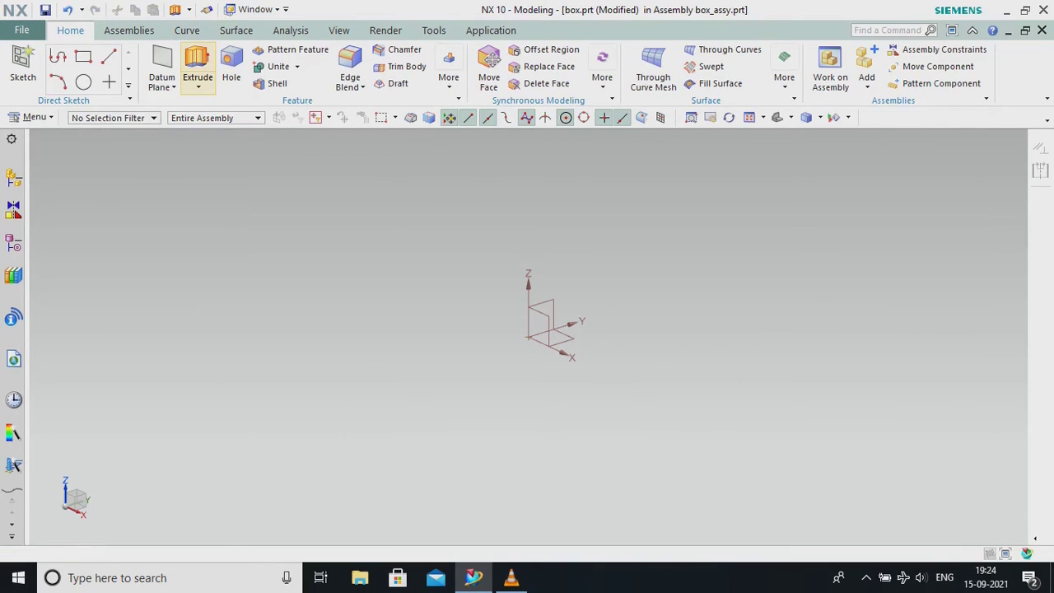
pyautogui.click(552, 344)
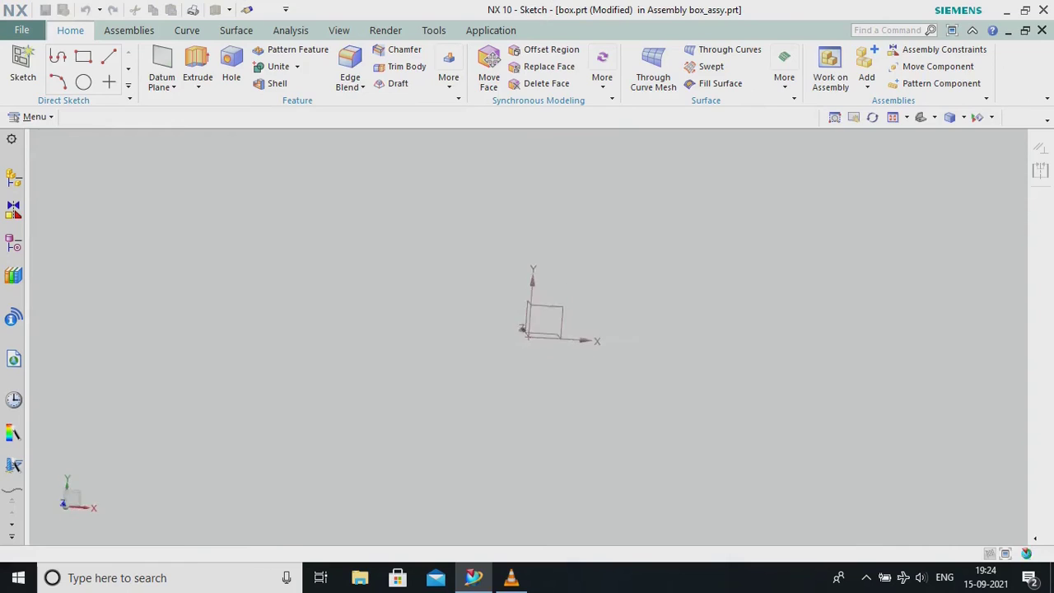
pyautogui.click(227, 62)
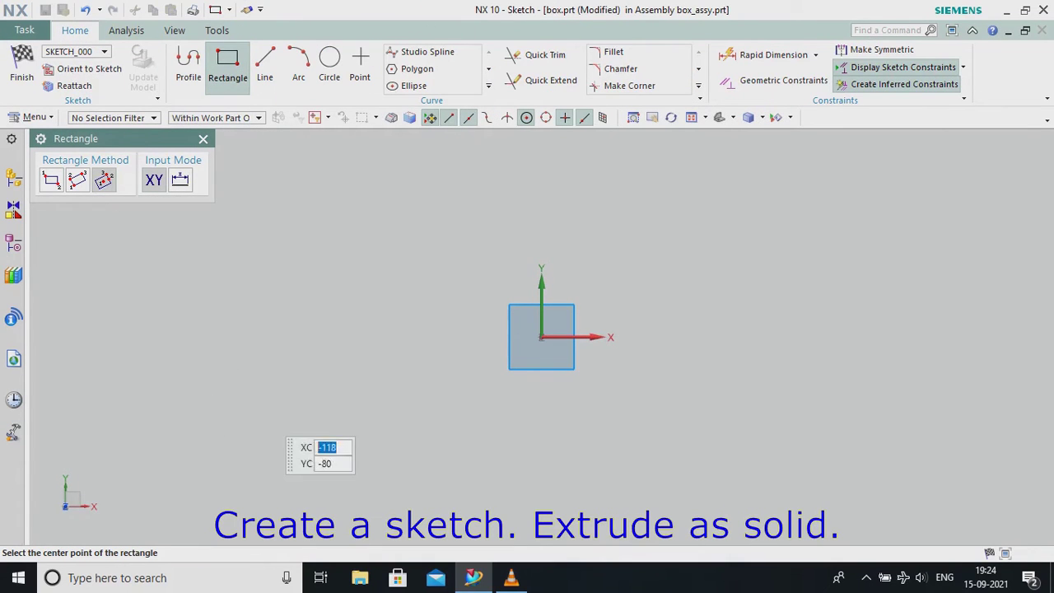
pyautogui.click(541, 337)
pyautogui.click(734, 337)
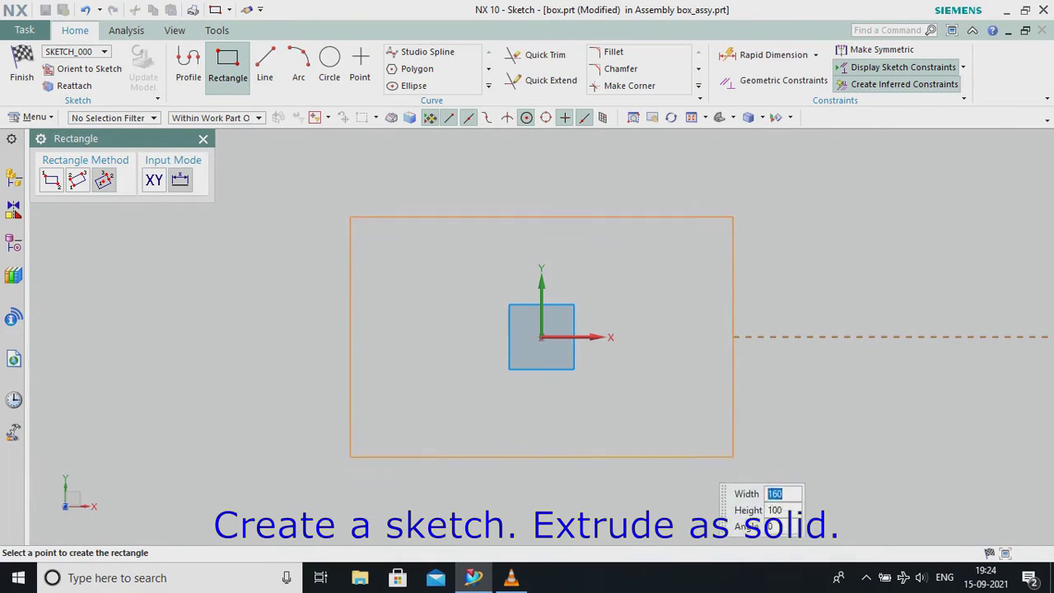
pyautogui.click(734, 485)
# Set the rectangle's width and height dimensions to 200 mm each.
pyautogui.doubleClick(542, 217)
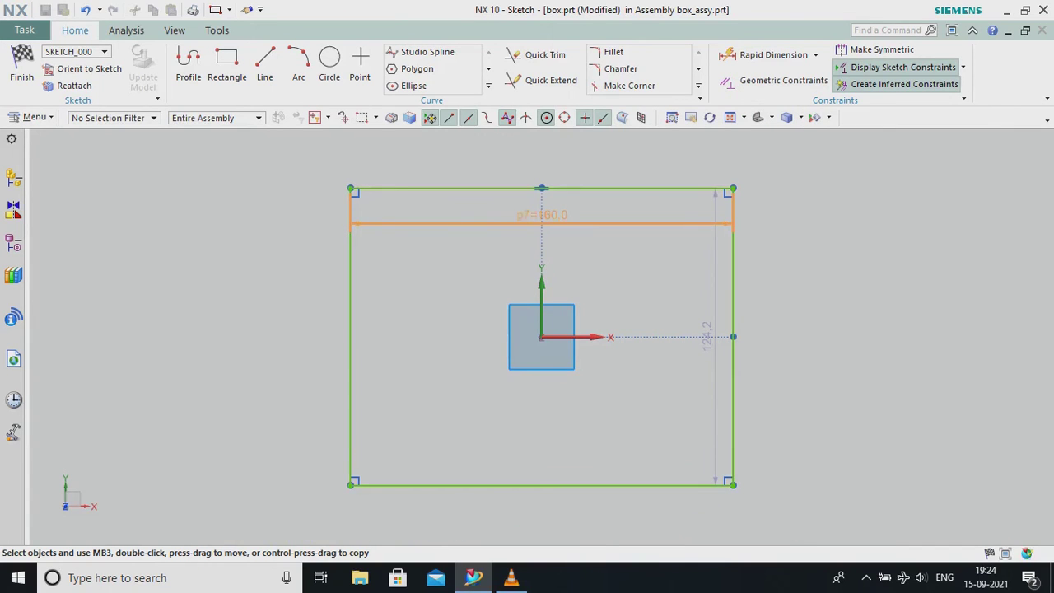
pyautogui.write('200')
pyautogui.press('Return')
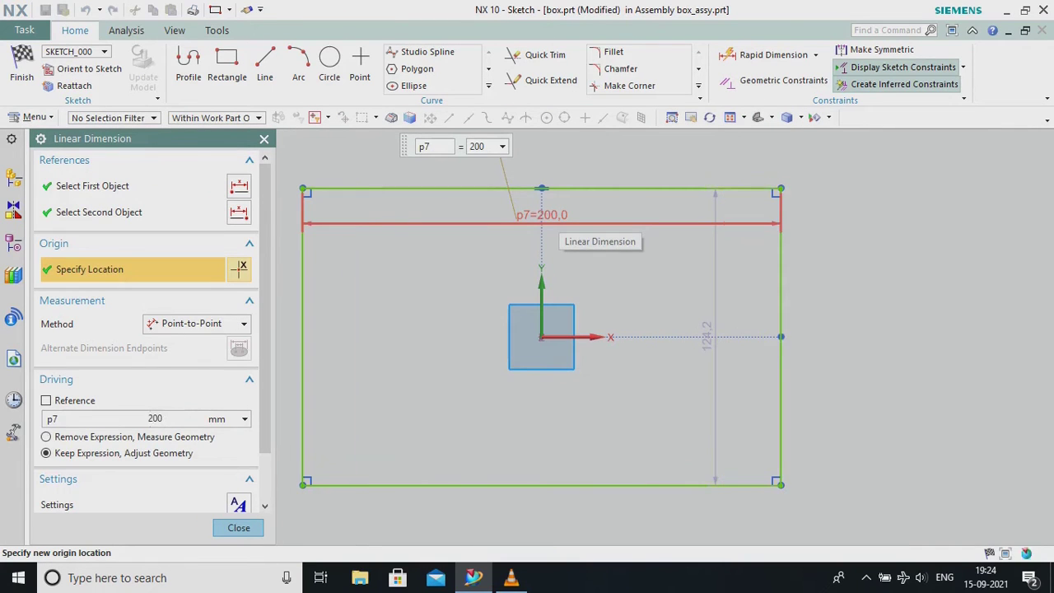
pyautogui.press('Escape')
pyautogui.doubleClick(702, 339)
pyautogui.write('200')
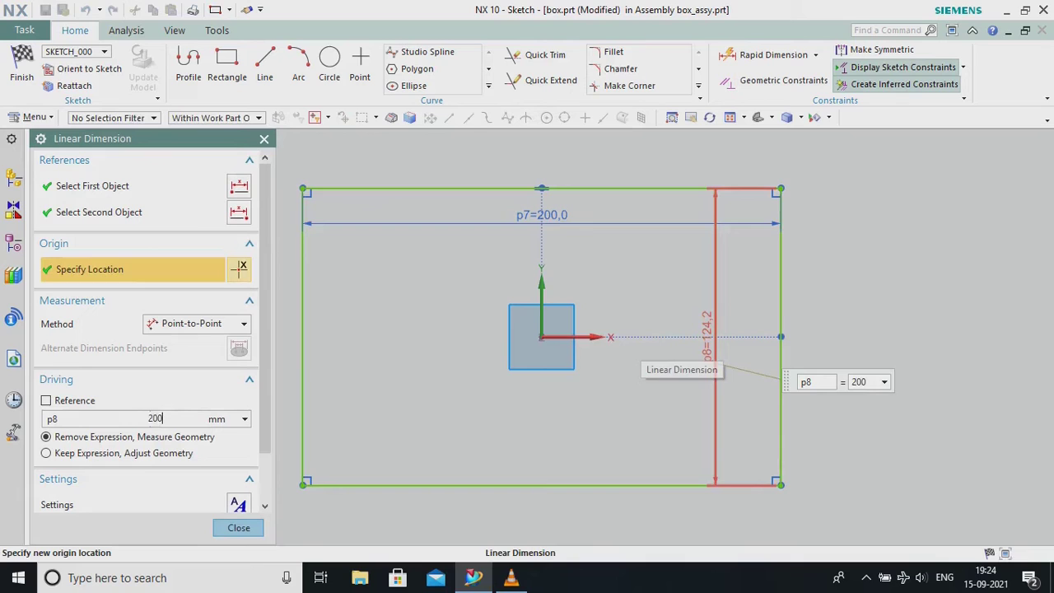
pyautogui.press('Return')
pyautogui.scroll(-4, 686, 337)
pyautogui.press('Escape')
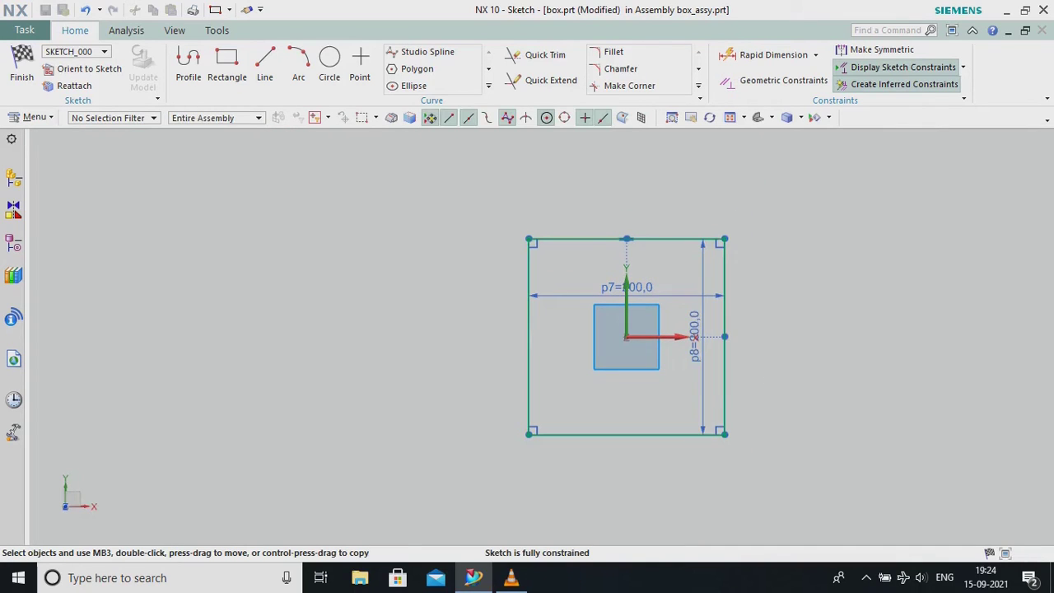
# Move both rectangle dimensions outside the profile and finish the sketch.
pyautogui.moveTo(696, 337); pyautogui.dragTo(789, 337)
pyautogui.moveTo(630, 287)
pyautogui.mouseDown()
pyautogui.moveTo(667, 232)
pyautogui.moveTo(634, 189)
pyautogui.mouseUp()
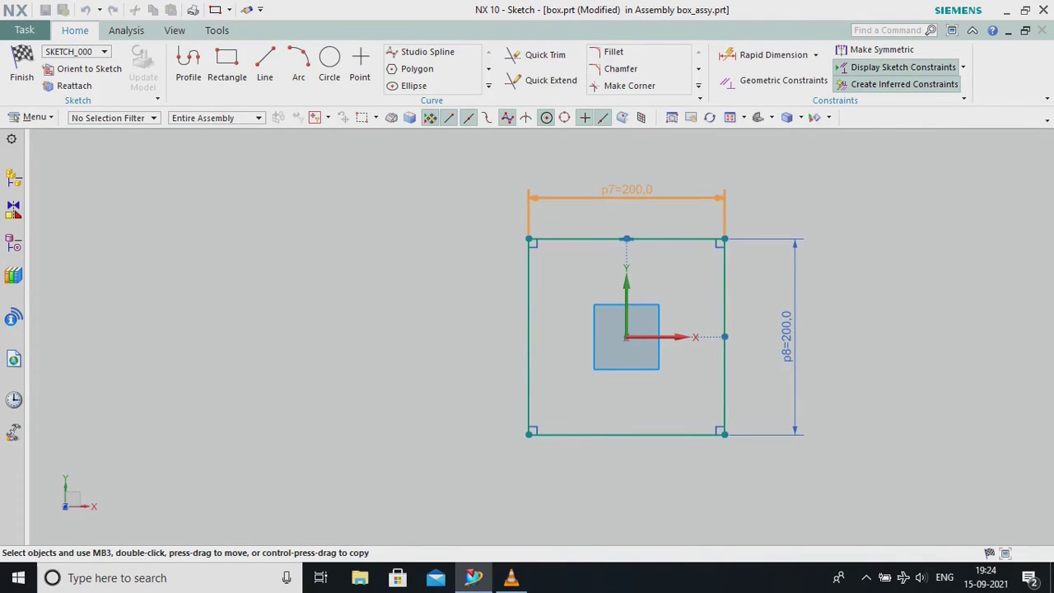
pyautogui.hotkey('ctrl', 'f')
pyautogui.click(22, 66)
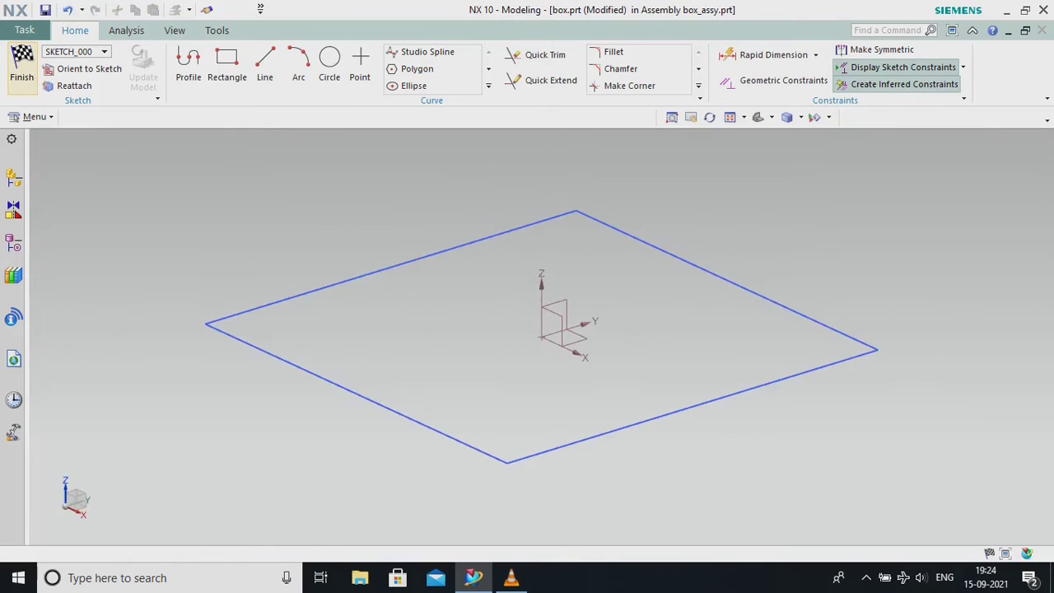
# Extrude the square profile 60 mm in the reversed, downward direction as a solid.
pyautogui.press('x')
pyautogui.click(182, 243)
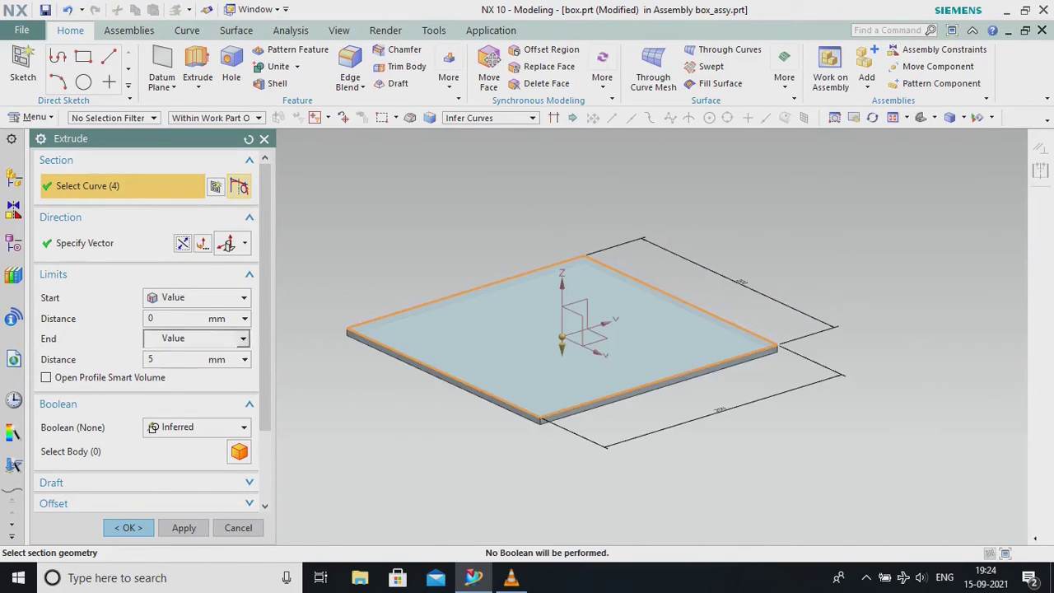
pyautogui.write('60')
pyautogui.press('Return')
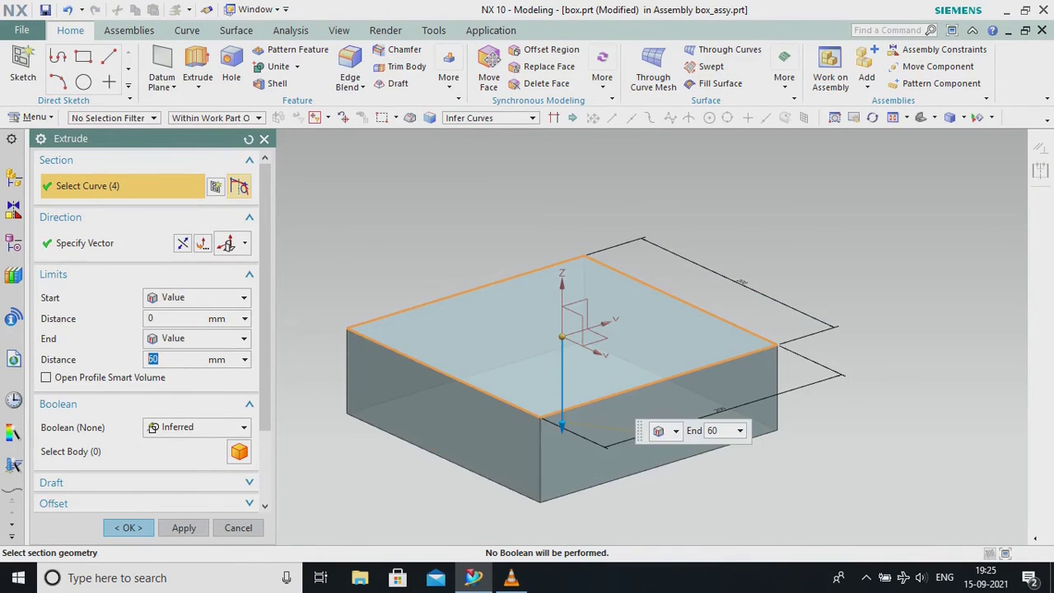
pyautogui.click(129, 528)
pyautogui.keyDown('shift'); pyautogui.moveTo(563, 336); pyautogui.dragTo(579, 335, button='middle'); pyautogui.keyUp('shift')
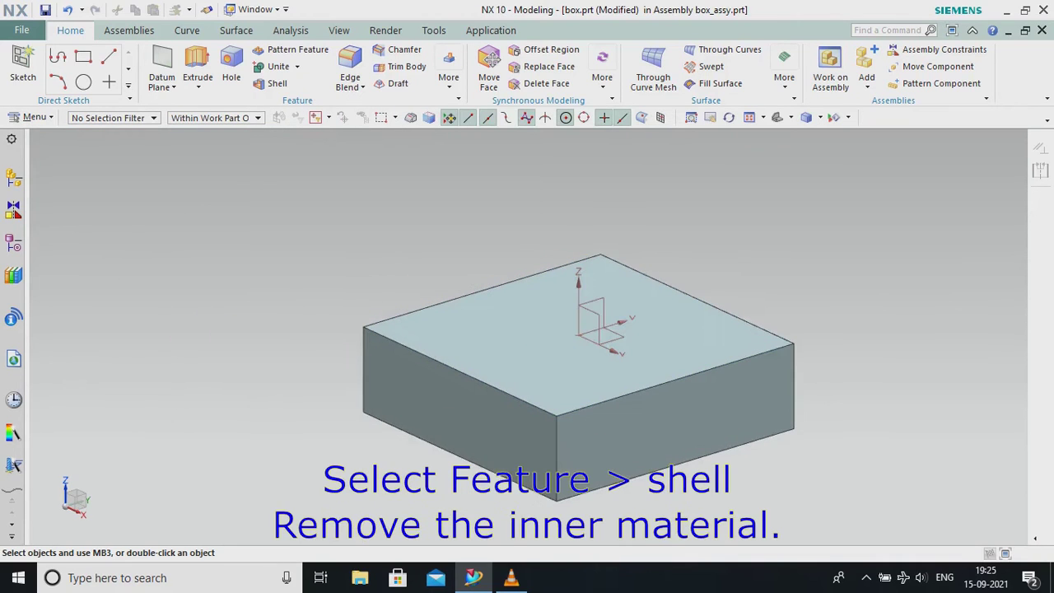
# Shell the block with a 10 mm wall thickness, removing its top face.
pyautogui.click(271, 83)
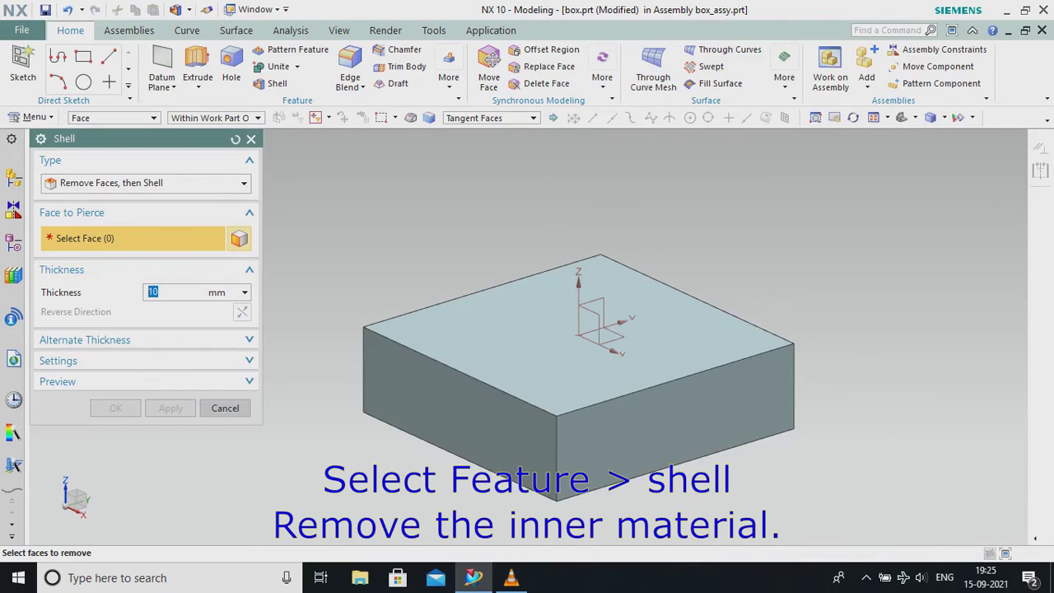
pyautogui.click(527, 338)
pyautogui.click(115, 408)
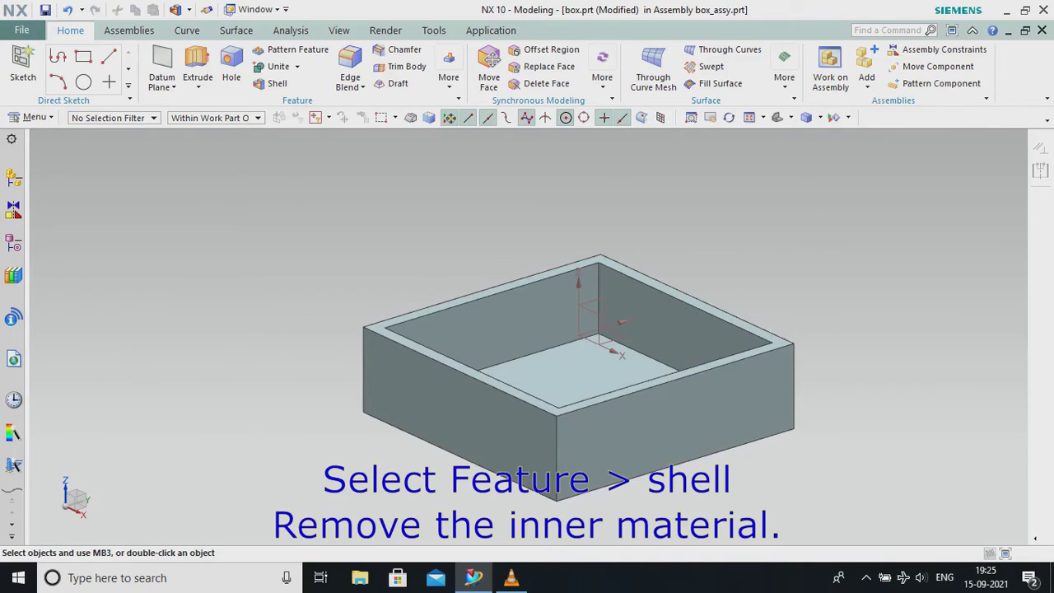
# Change the display color of the shelled box to Green.
pyautogui.click(338, 30)
pyautogui.click(743, 69)
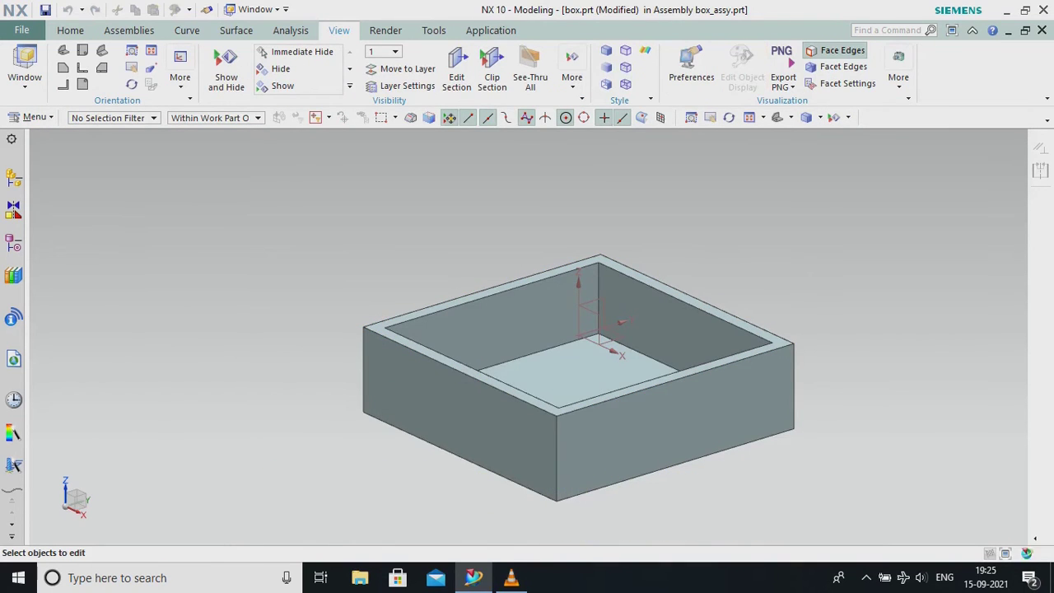
pyautogui.click(560, 371)
pyautogui.click(171, 275)
pyautogui.click(190, 229)
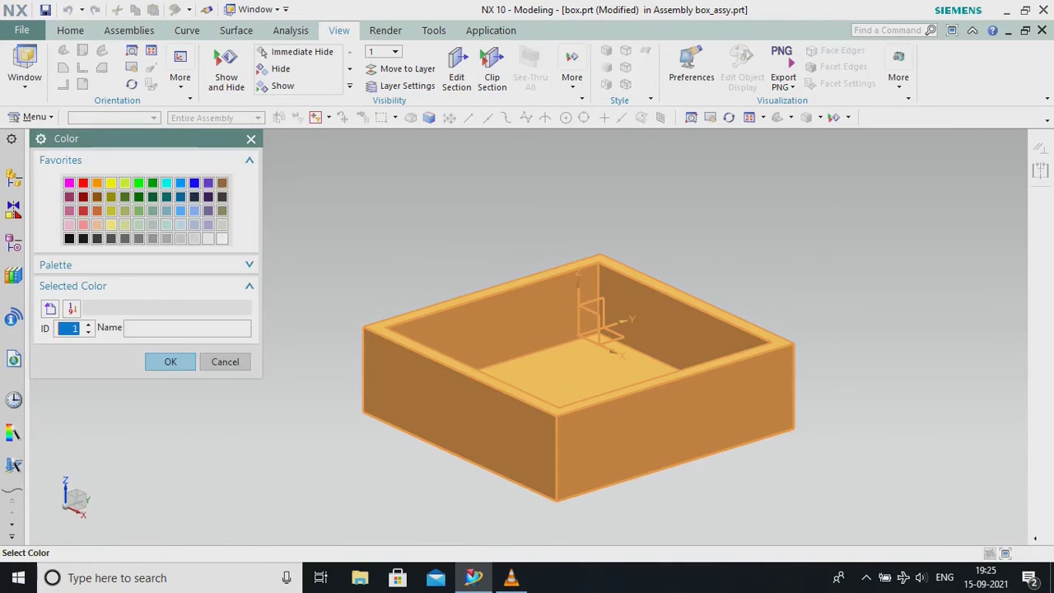
pyautogui.click(138, 182)
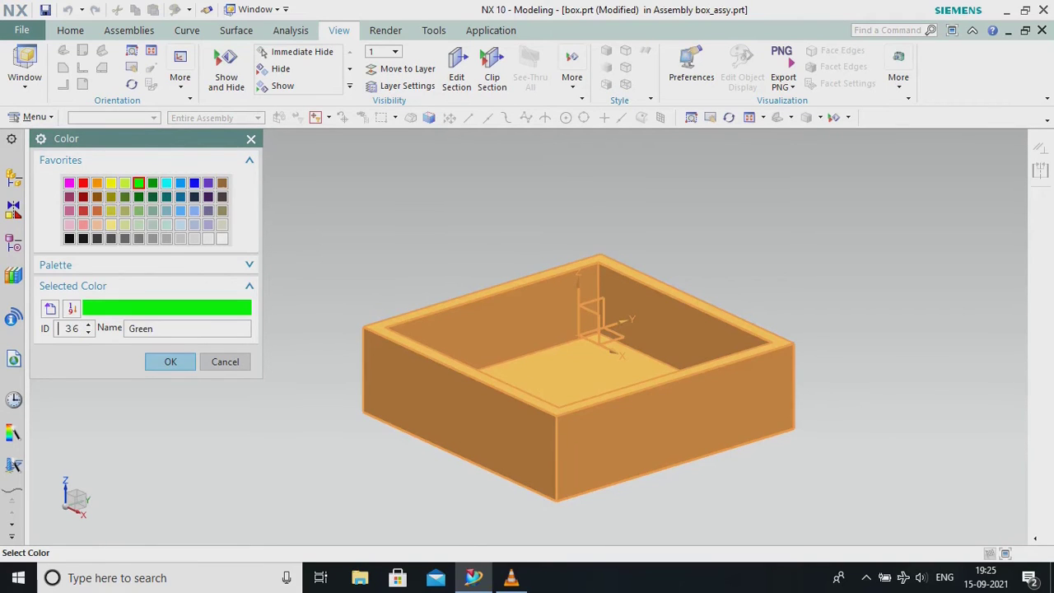
pyautogui.click(170, 362)
pyautogui.click(130, 527)
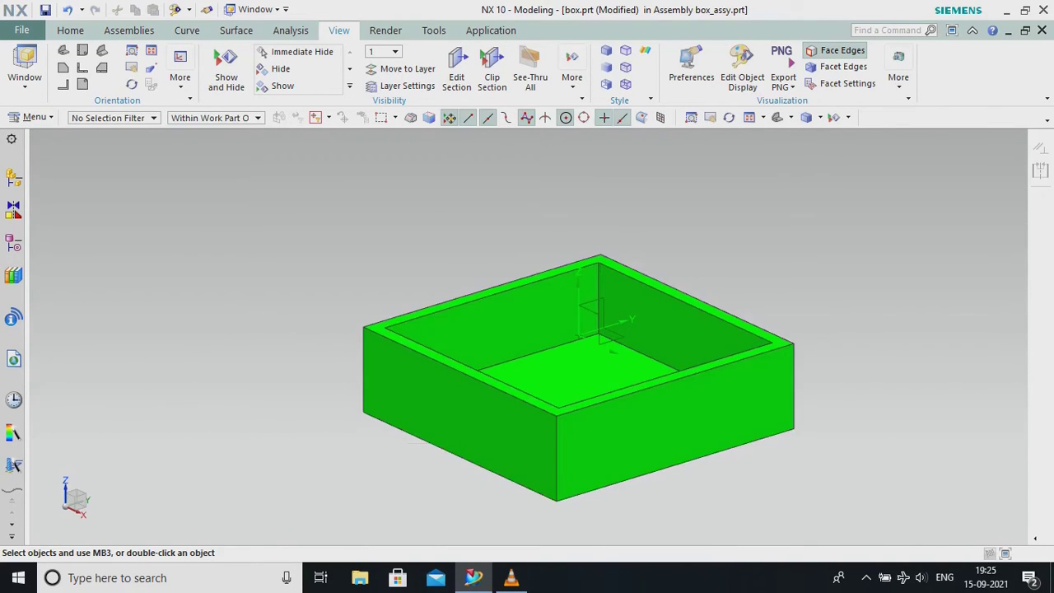
pyautogui.scroll(3, 302, 315)
pyautogui.scroll(-4, 303, 315)
pyautogui.scroll(2, 528, 336)
pyautogui.scroll(-1, 528, 336)
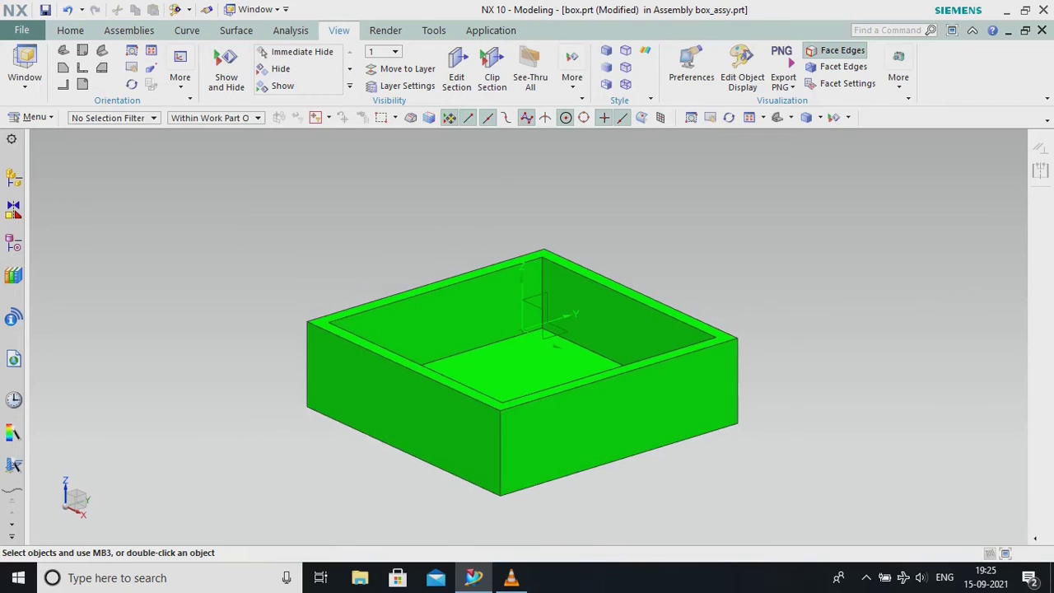
pyautogui.click(198, 400)
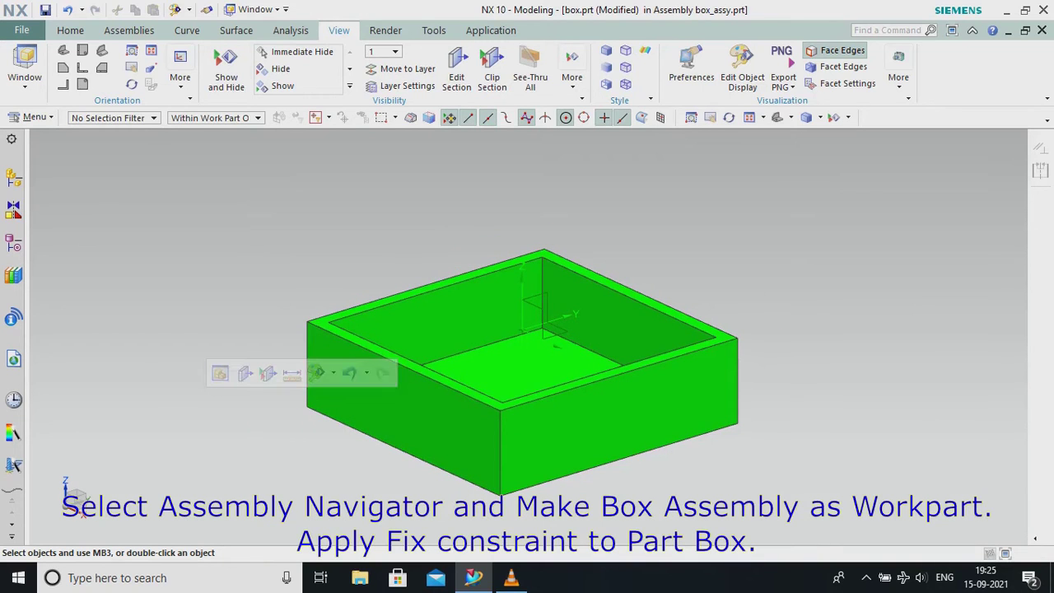
# Make the top-level box_assy assembly the work part.
pyautogui.click(13, 178)
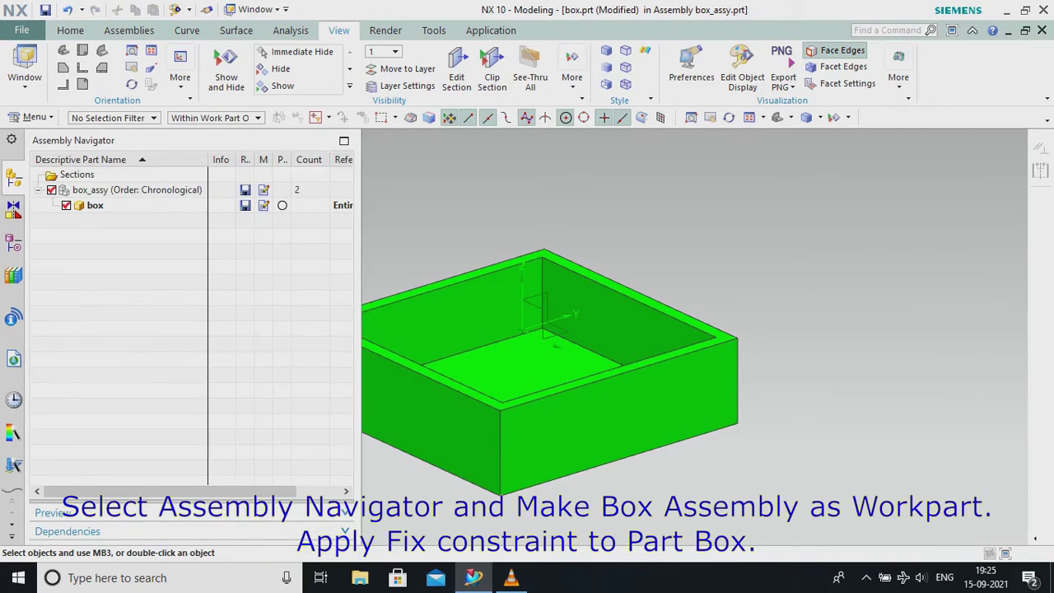
pyautogui.rightClick(139, 190)
pyautogui.click(185, 225)
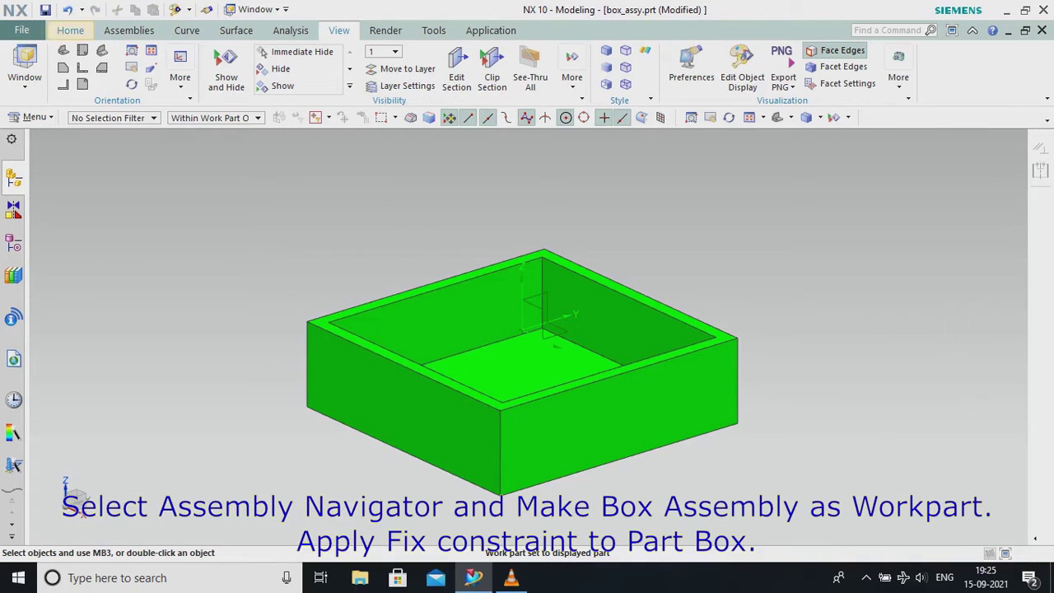
# Apply a Fix assembly constraint to the box component.
pyautogui.click(128, 30)
pyautogui.click(445, 77)
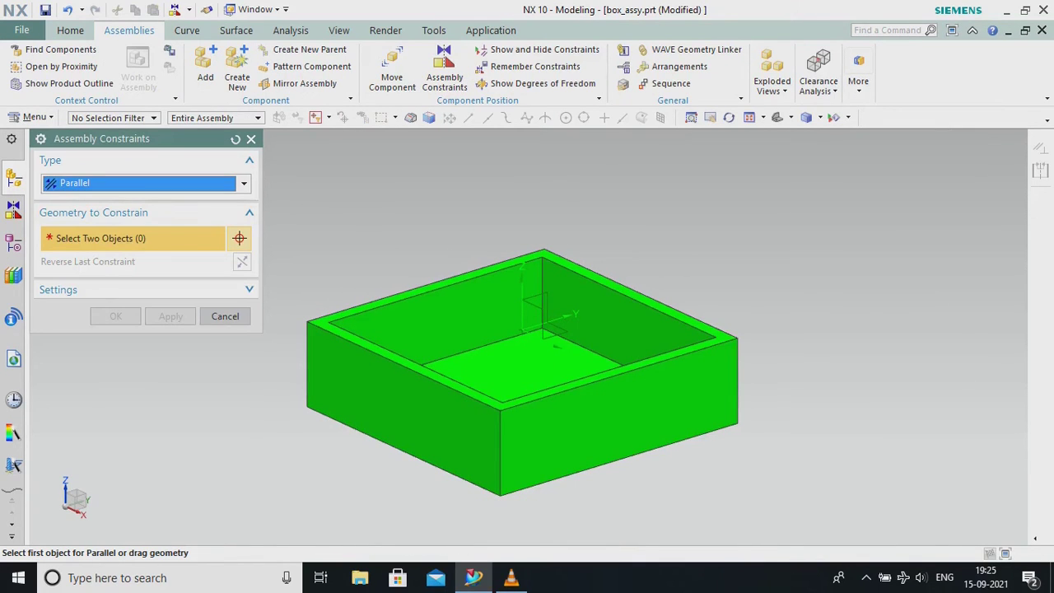
pyautogui.click(244, 183)
pyautogui.click(73, 244)
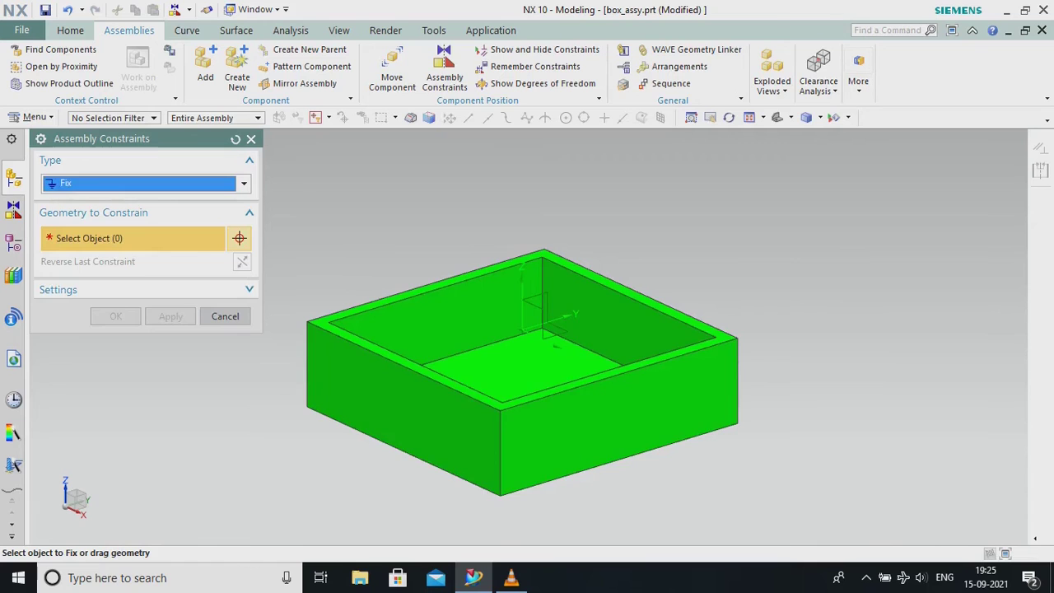
pyautogui.click(400, 369)
pyautogui.click(115, 316)
pyautogui.click(169, 421)
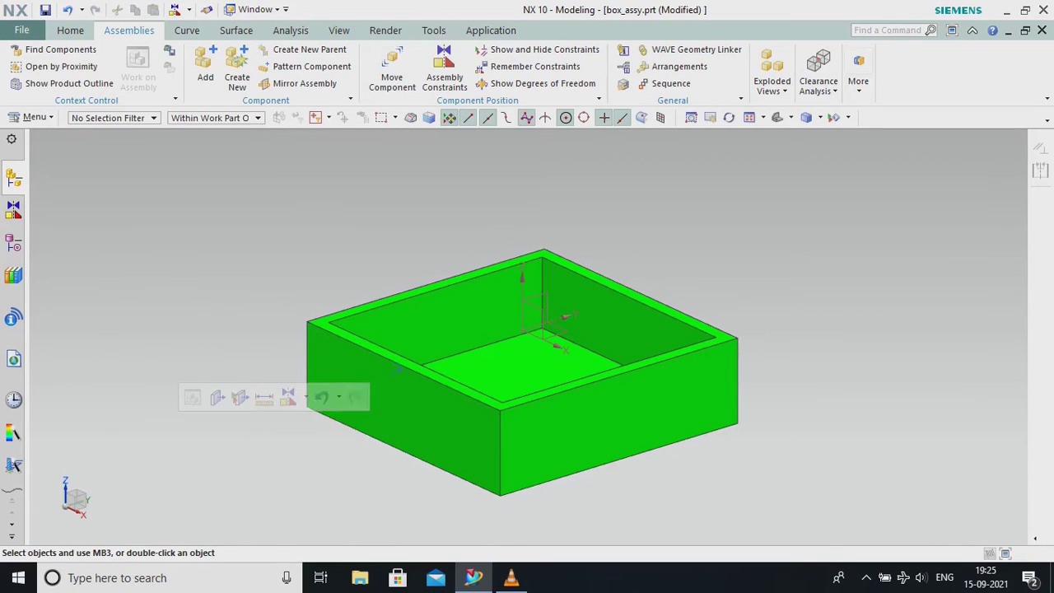
pyautogui.click(13, 178)
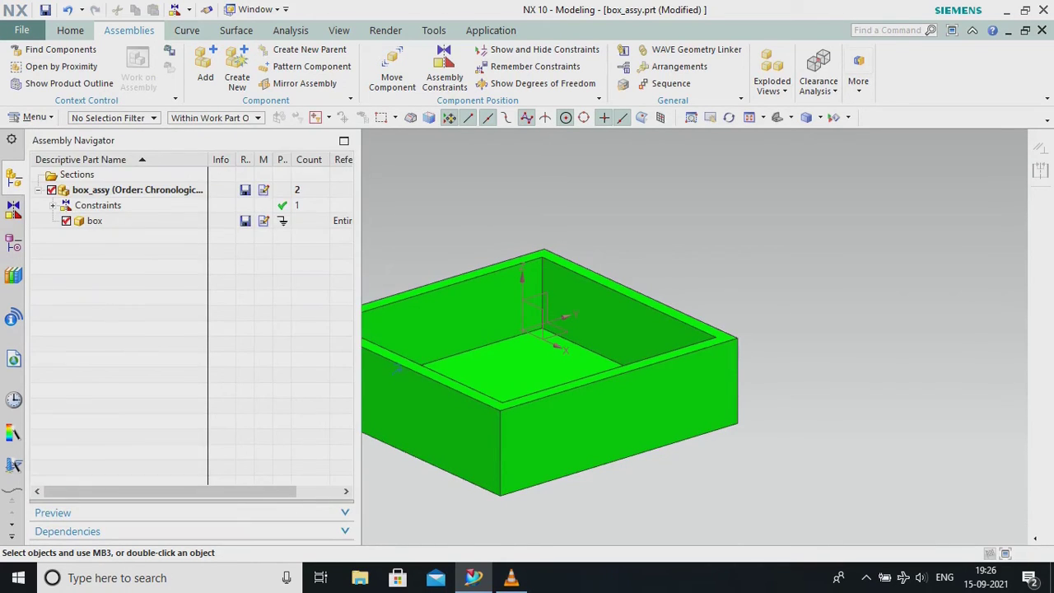
# Create a new empty component named cover.prt in the assembly using the millimetre Model template.
pyautogui.click(237, 66)
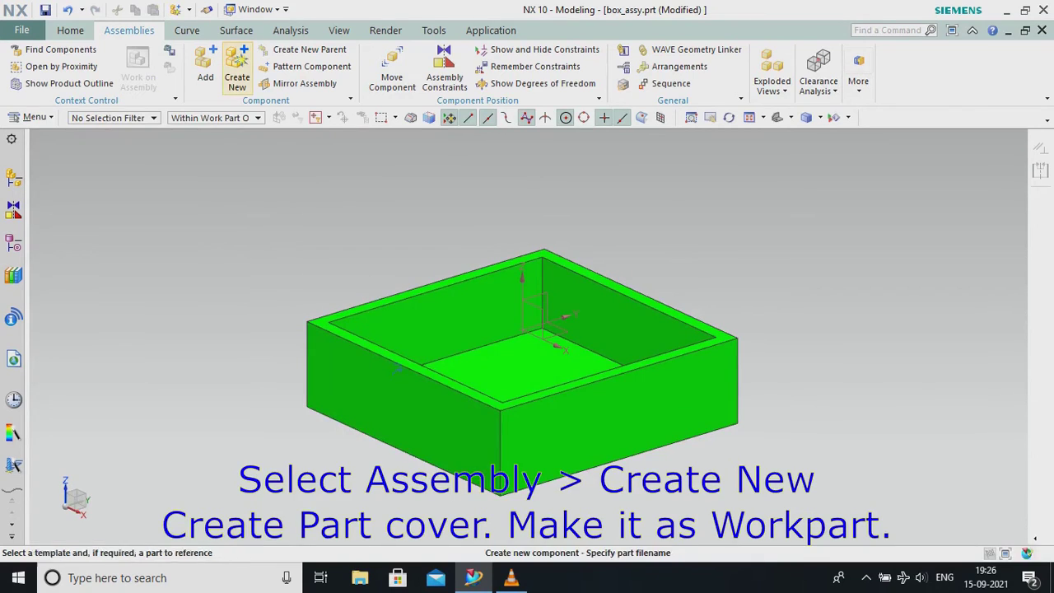
pyautogui.doubleClick(102, 439)
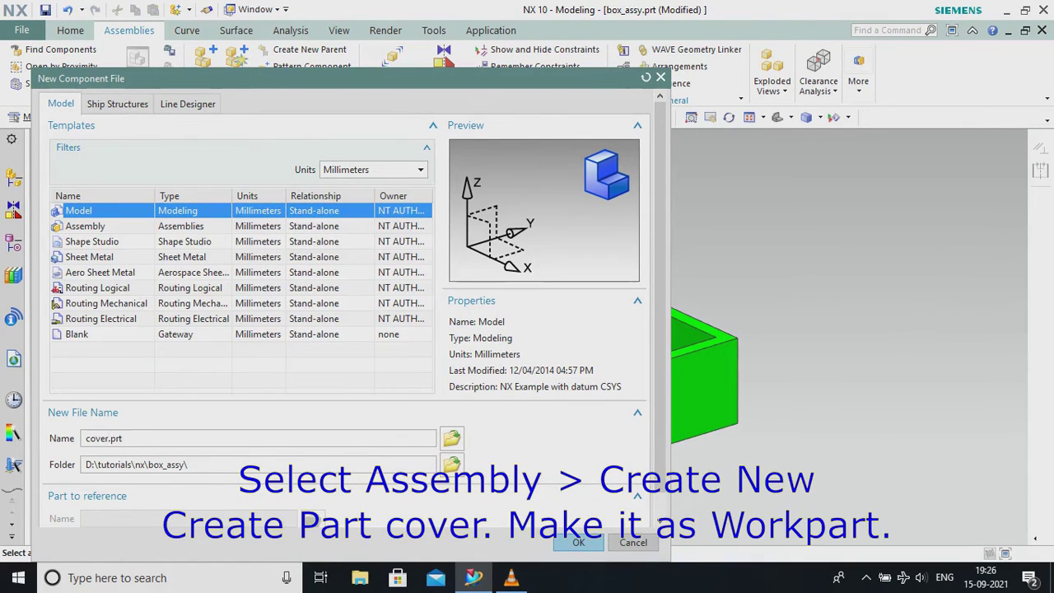
pyautogui.click(579, 542)
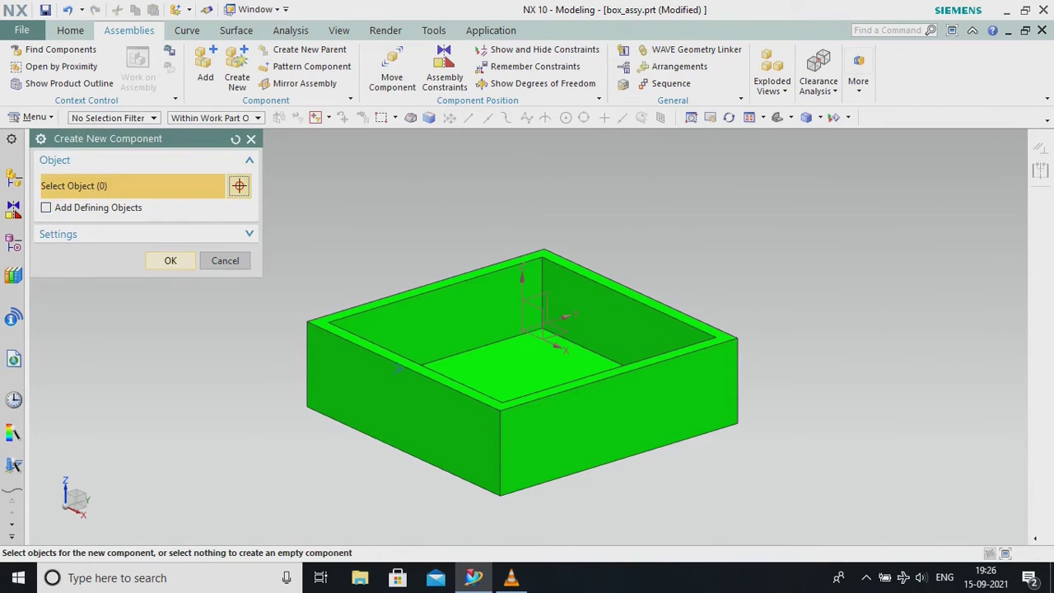
pyautogui.click(170, 261)
# Make the cover component the work part.
pyautogui.click(13, 178)
pyautogui.rightClick(114, 238)
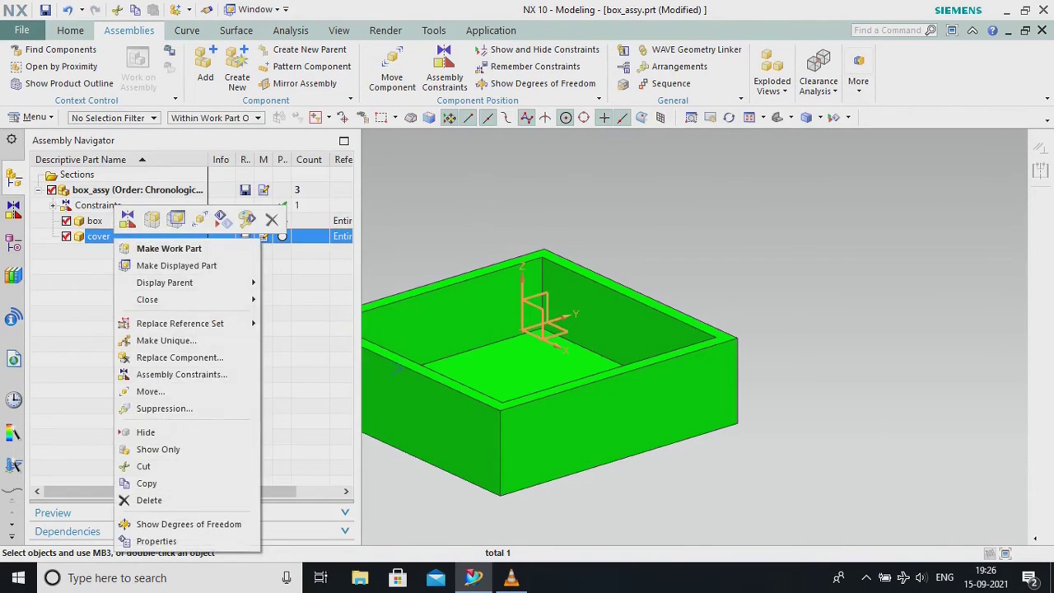
pyautogui.click(168, 247)
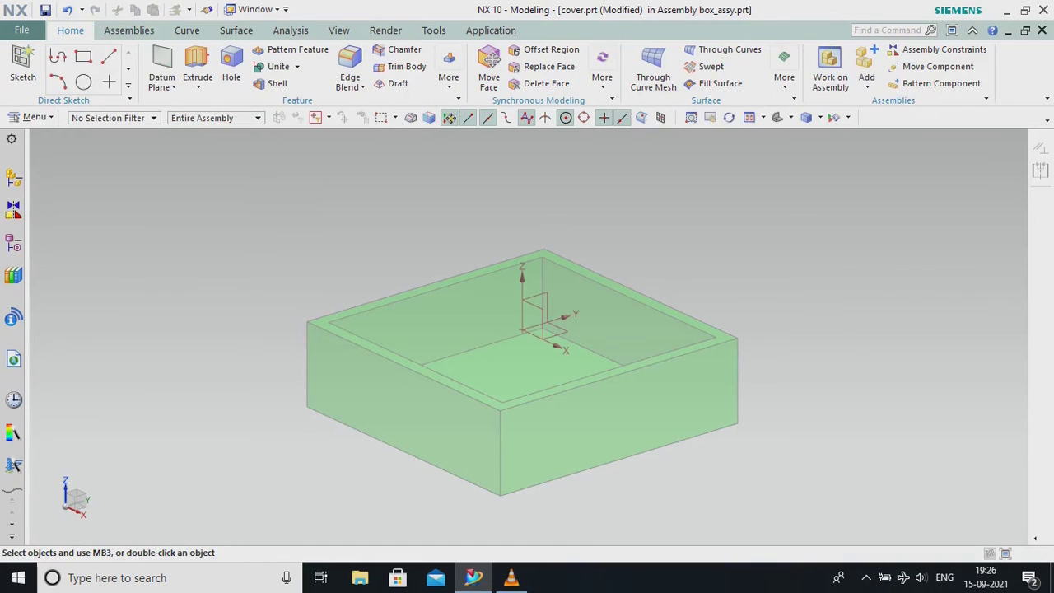
pyautogui.click(227, 263)
# Link the four outer top edges of the box into the cover as a composite curve with WAVE Geometry Linker.
pyautogui.click(129, 31)
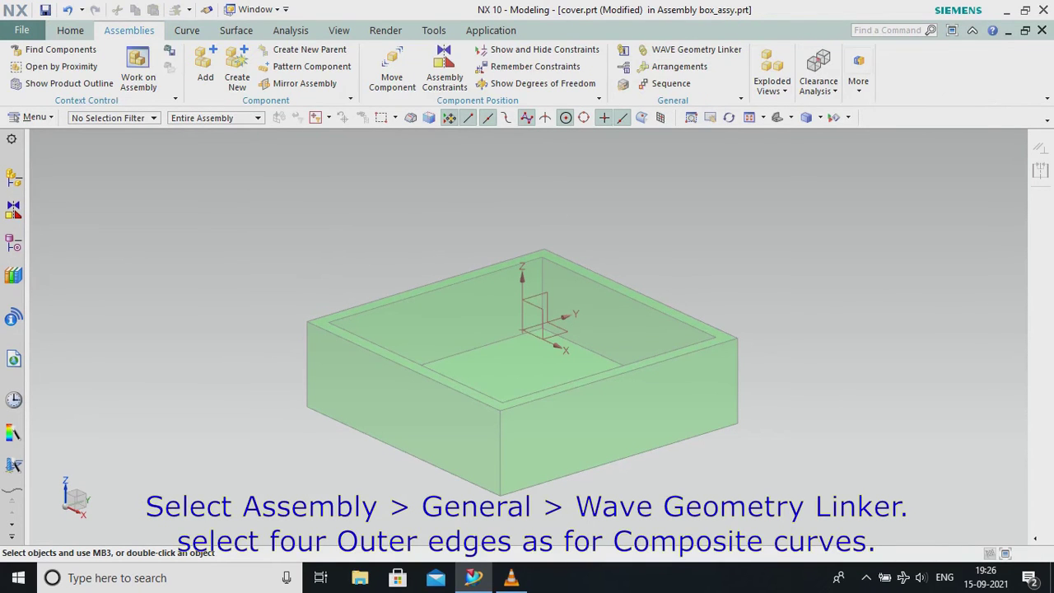
pyautogui.click(696, 50)
pyautogui.click(355, 317)
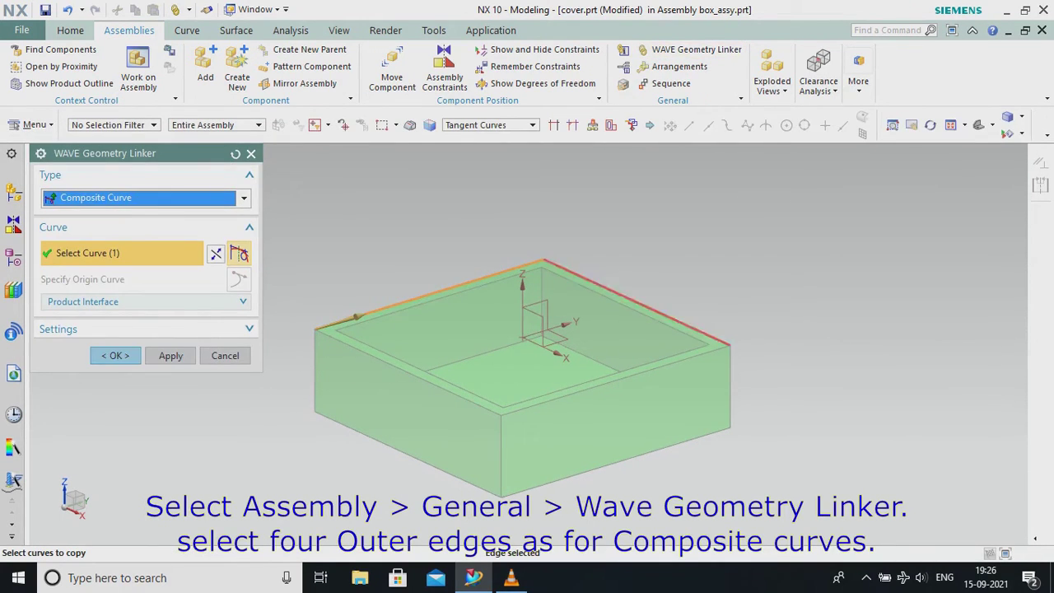
pyautogui.click(637, 302)
pyautogui.click(616, 380)
pyautogui.click(405, 372)
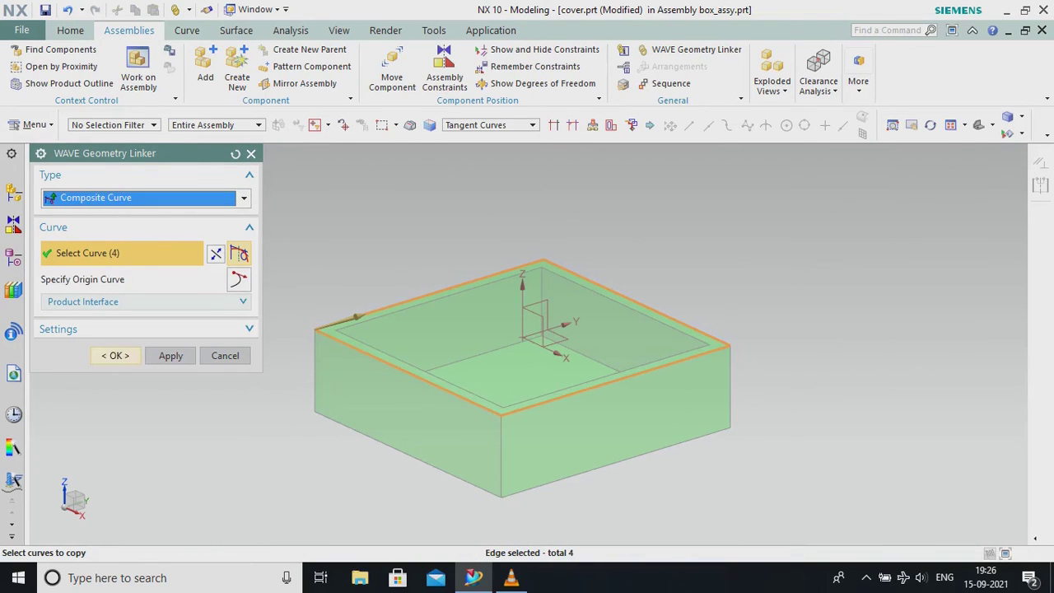
pyautogui.click(116, 355)
# Extrude the linked outer edges 5 mm upward as a solid cover plate.
pyautogui.click(70, 29)
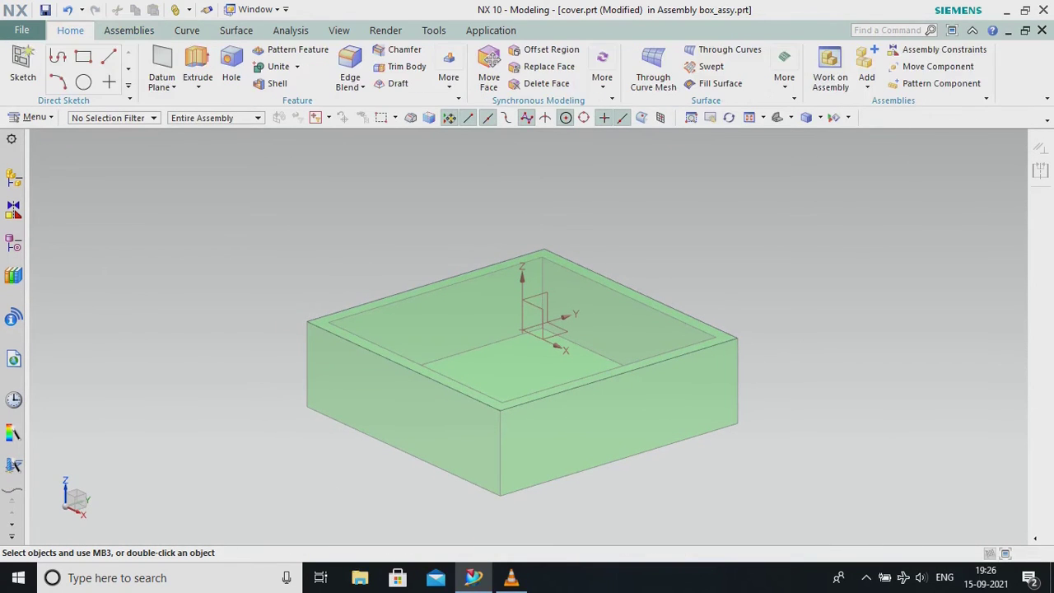
pyautogui.click(198, 76)
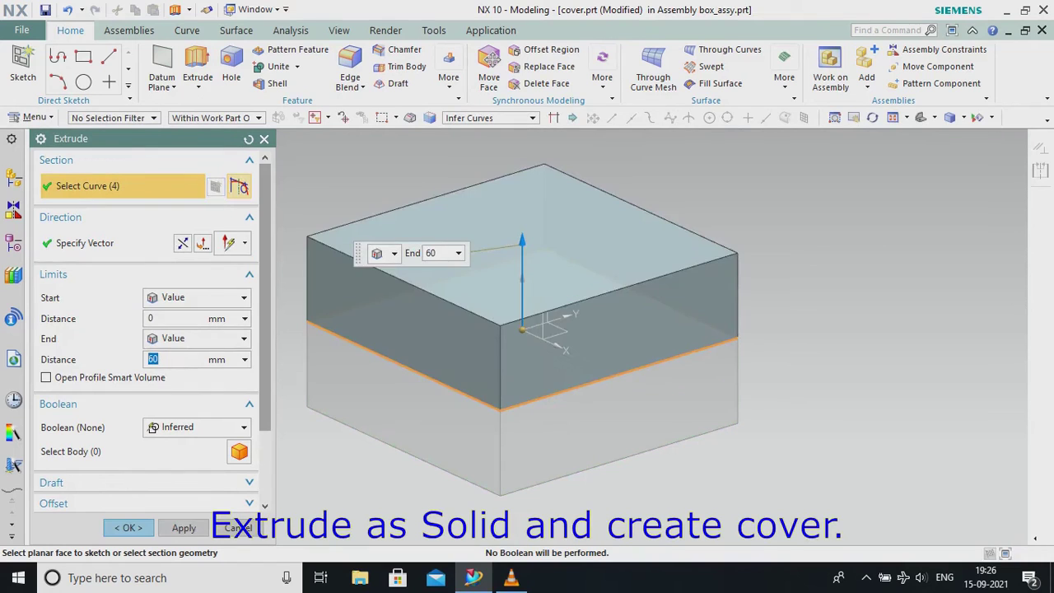
pyautogui.write('5')
pyautogui.press('Return')
pyautogui.click(129, 528)
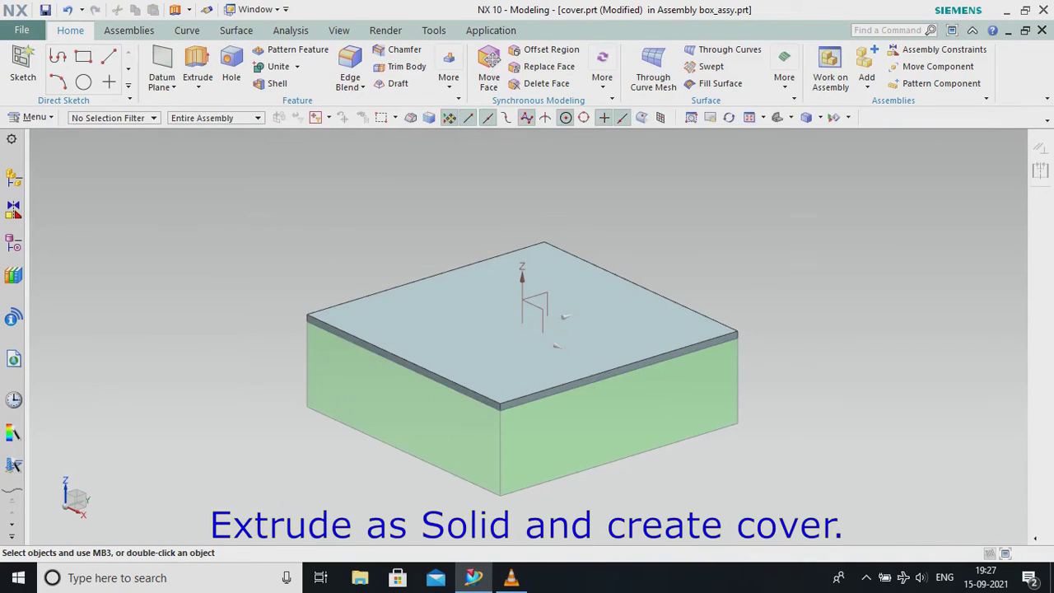
# Change the display color of the cover plate to a darker green.
pyautogui.click(339, 30)
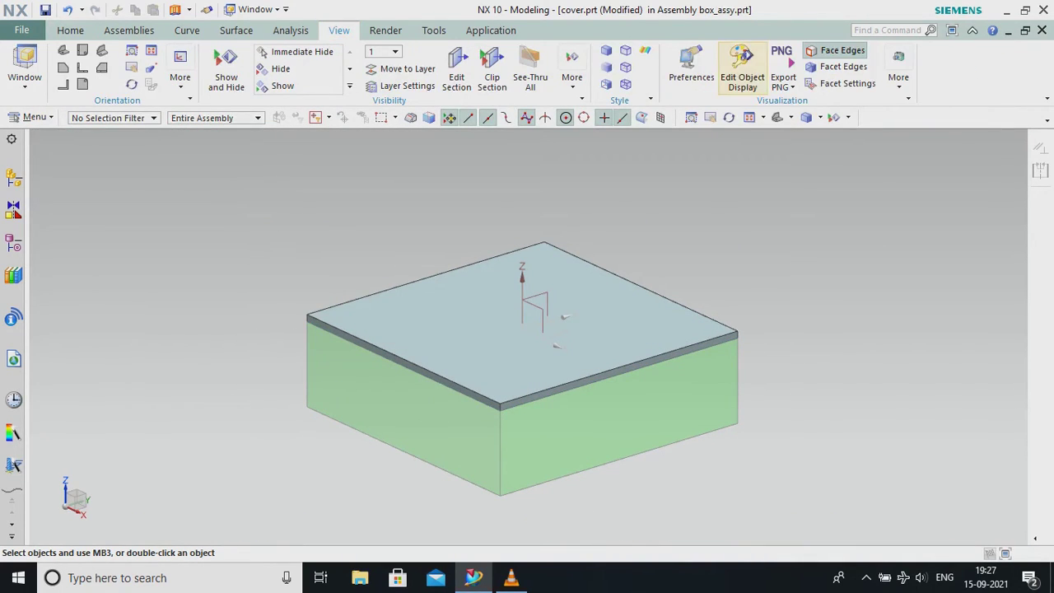
pyautogui.click(742, 78)
pyautogui.click(527, 330)
pyautogui.click(170, 275)
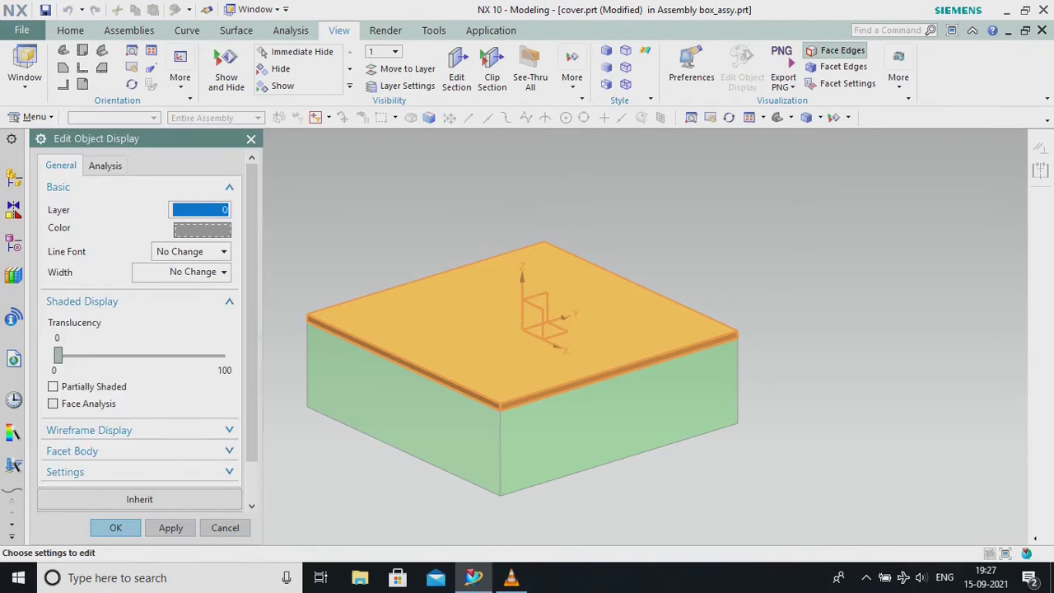
pyautogui.click(200, 228)
pyautogui.click(154, 183)
pyautogui.click(170, 363)
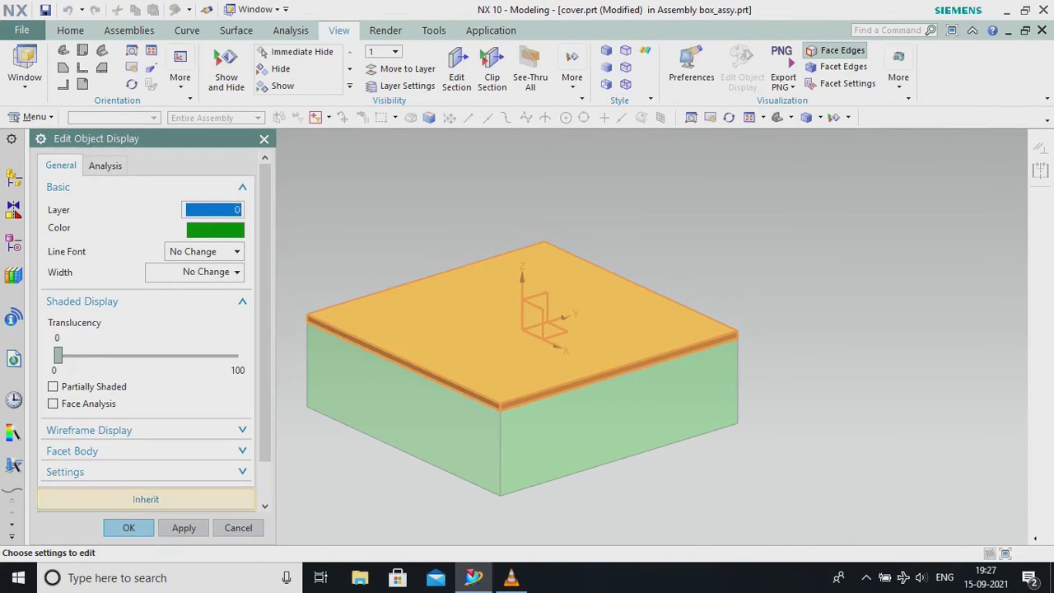
pyautogui.click(184, 528)
pyautogui.click(238, 528)
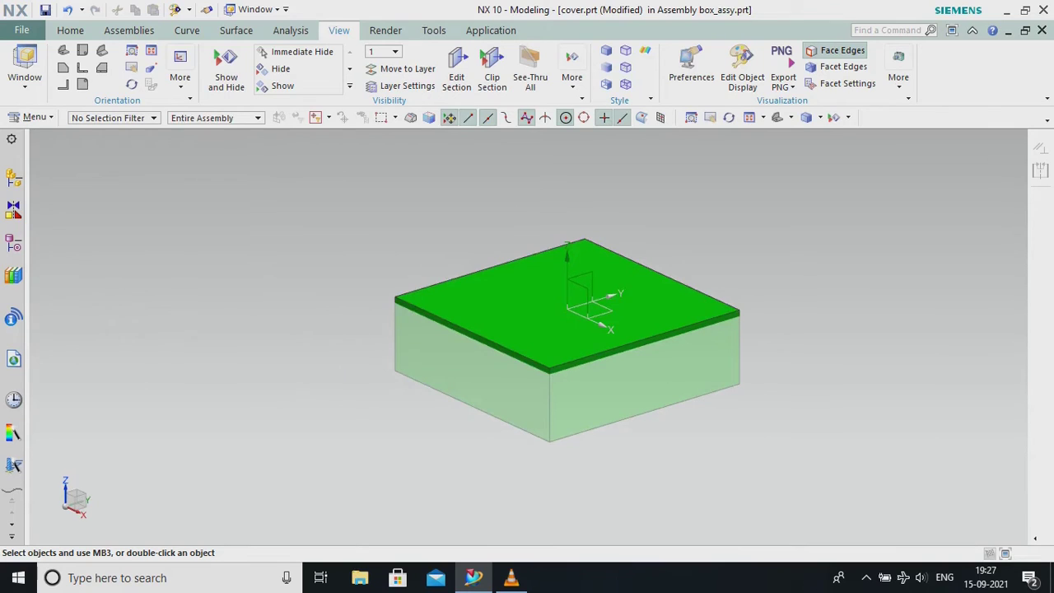
# Make the box_assy assembly the work part with the cover modelled in place.
pyautogui.click(13, 178)
pyautogui.rightClick(130, 191)
pyautogui.click(176, 224)
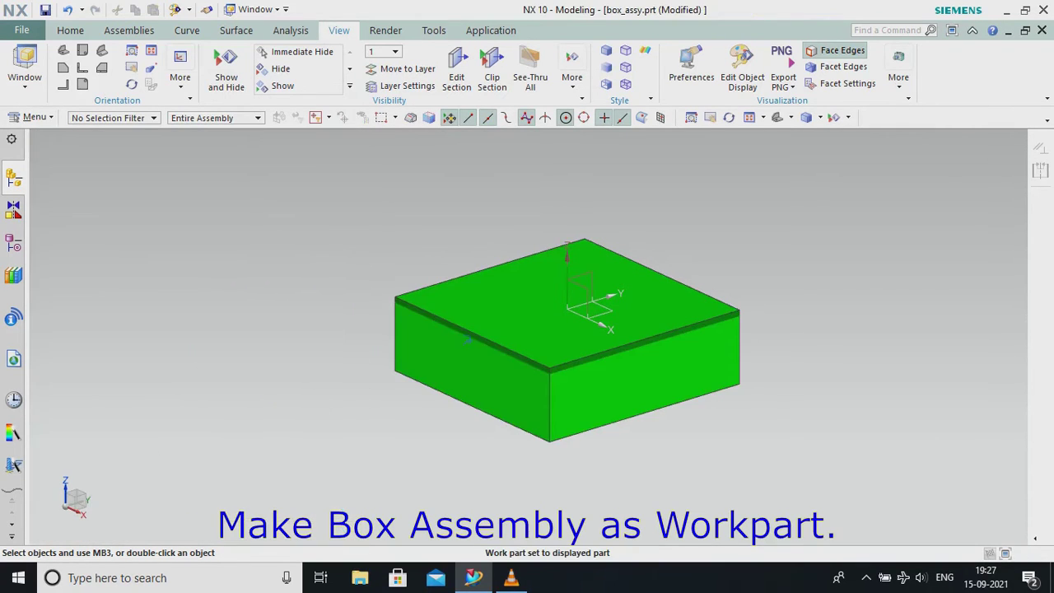
pyautogui.scroll(-2, 469, 341)
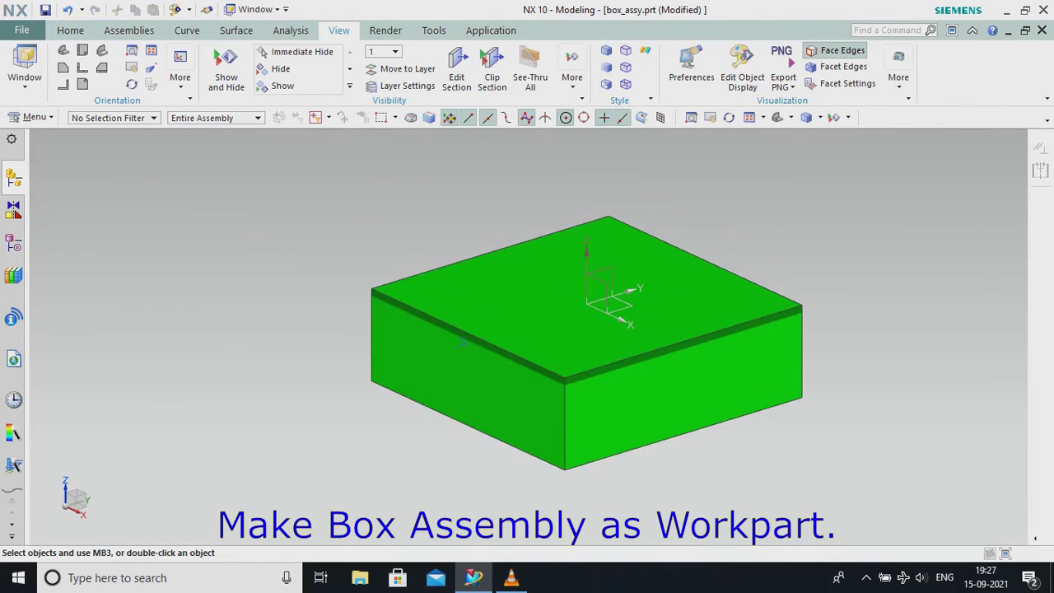
# Make box the work part and set its base profile's length along X to 300 mm through the extrude feature.
pyautogui.click(13, 178)
pyautogui.rightClick(115, 221)
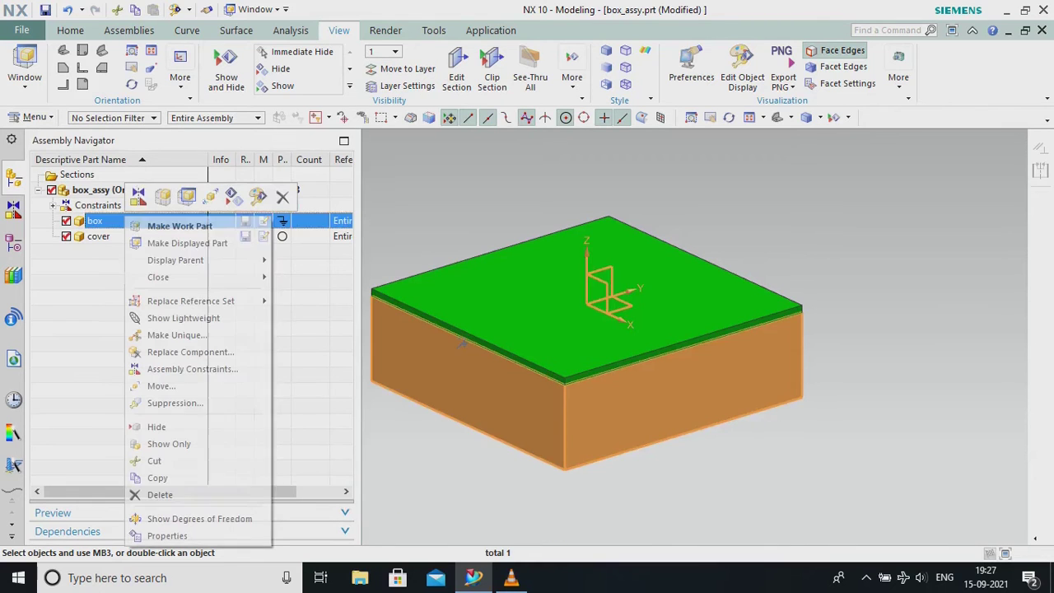
pyautogui.click(179, 226)
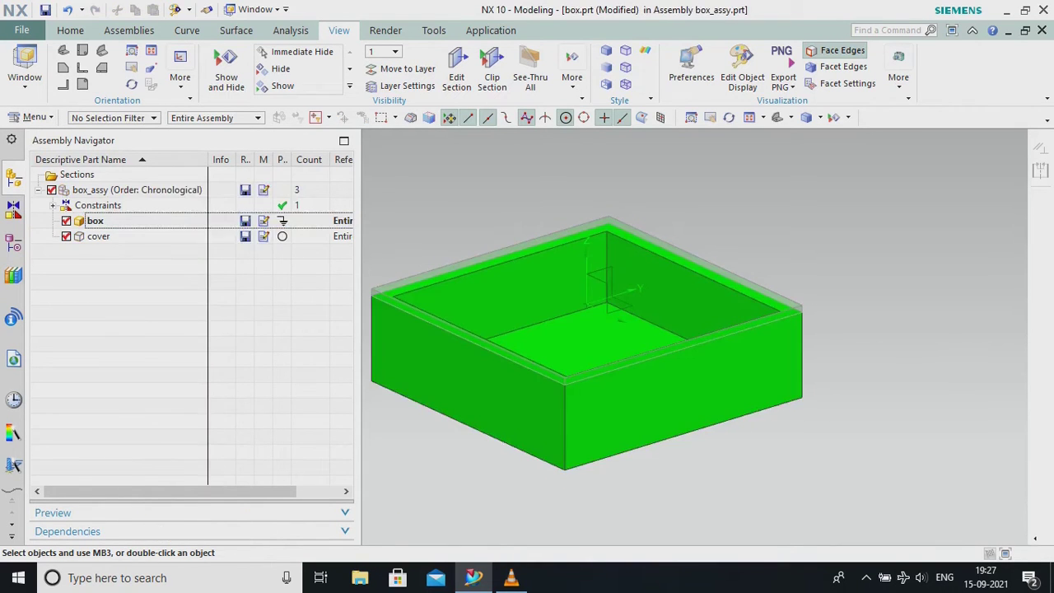
pyautogui.click(13, 243)
pyautogui.doubleClick(109, 251)
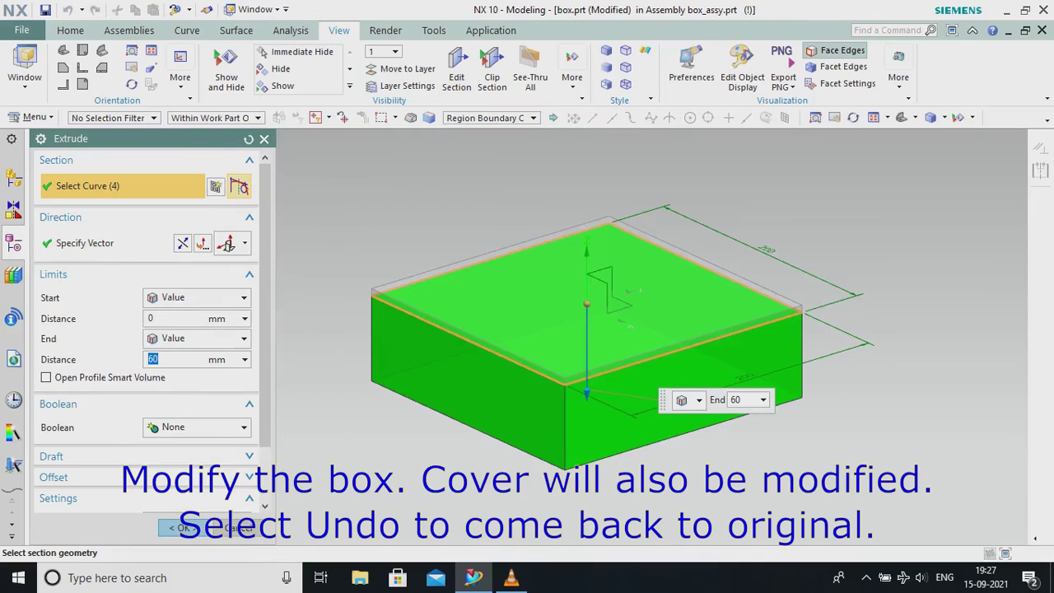
pyautogui.click(766, 250)
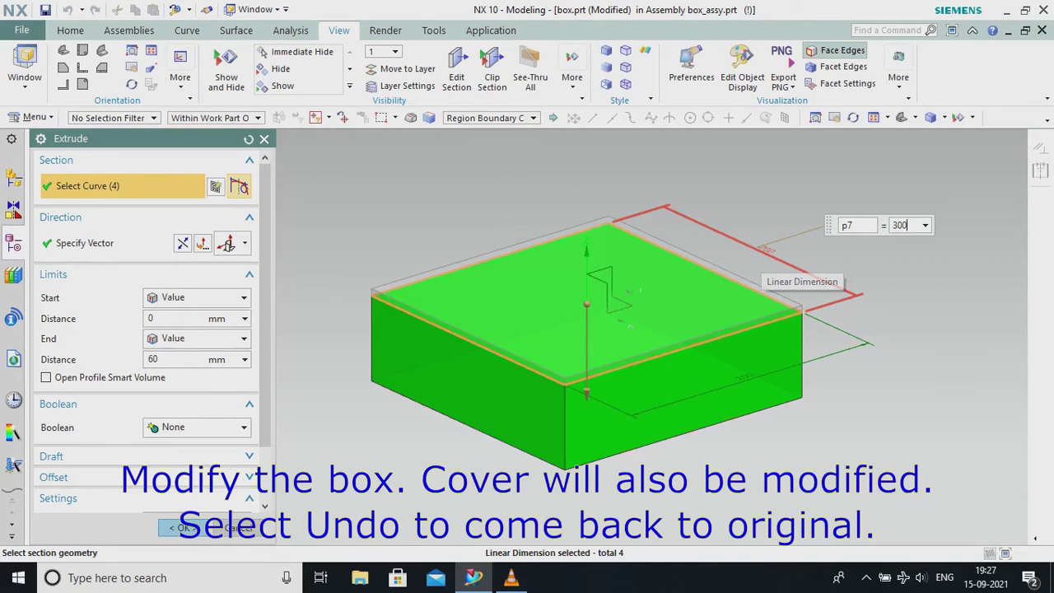
pyautogui.write('300')
pyautogui.click(183, 527)
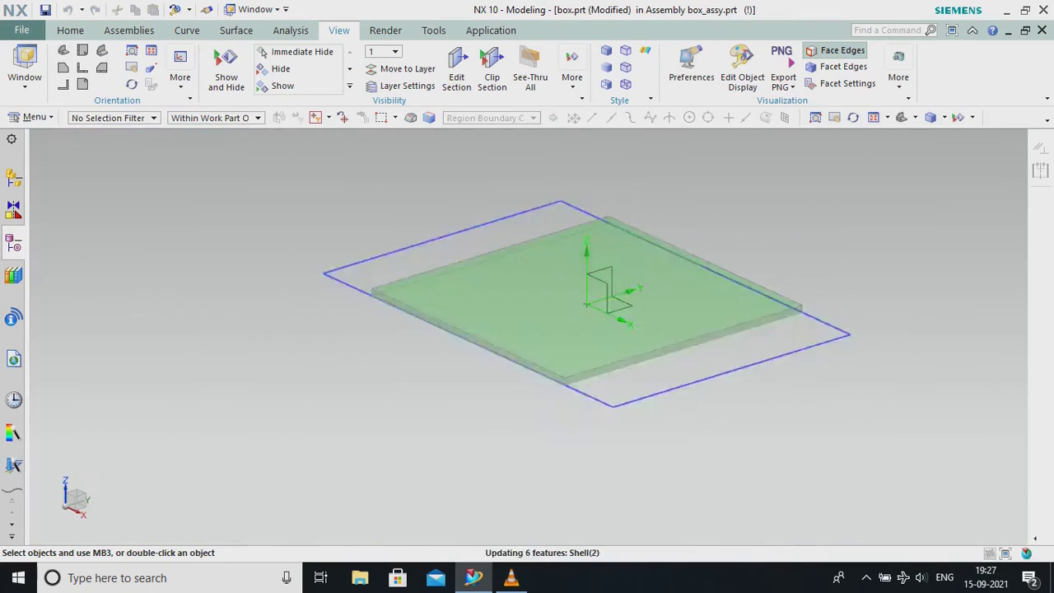
# Make the box_assy assembly the work part to update the cover with the resized box.
pyautogui.click(13, 178)
pyautogui.rightClick(71, 190)
pyautogui.click(115, 203)
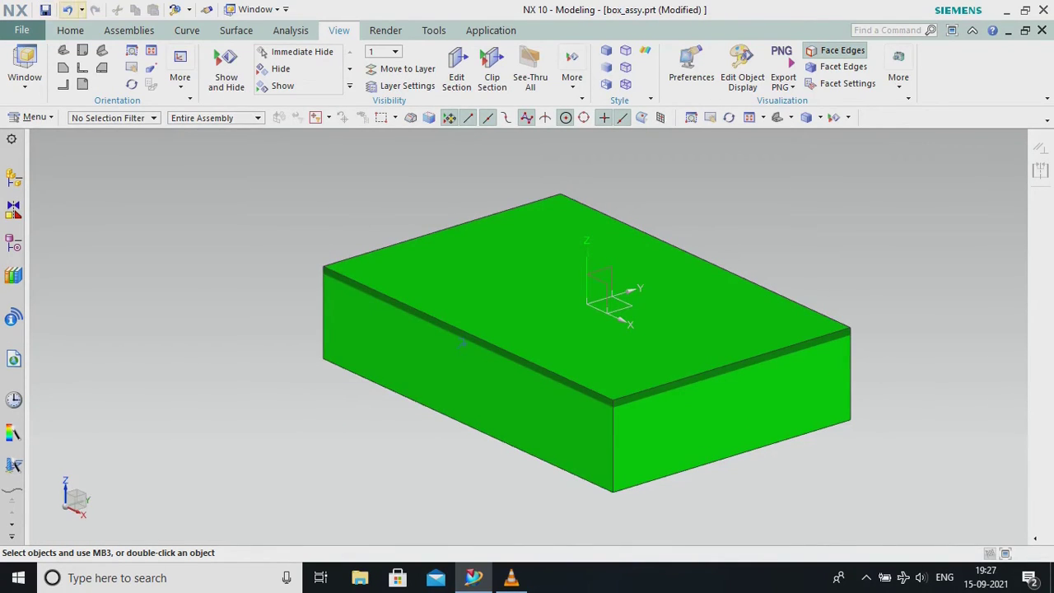
# Undo the box length change and set box_assy as the work part.
pyautogui.click(68, 10)
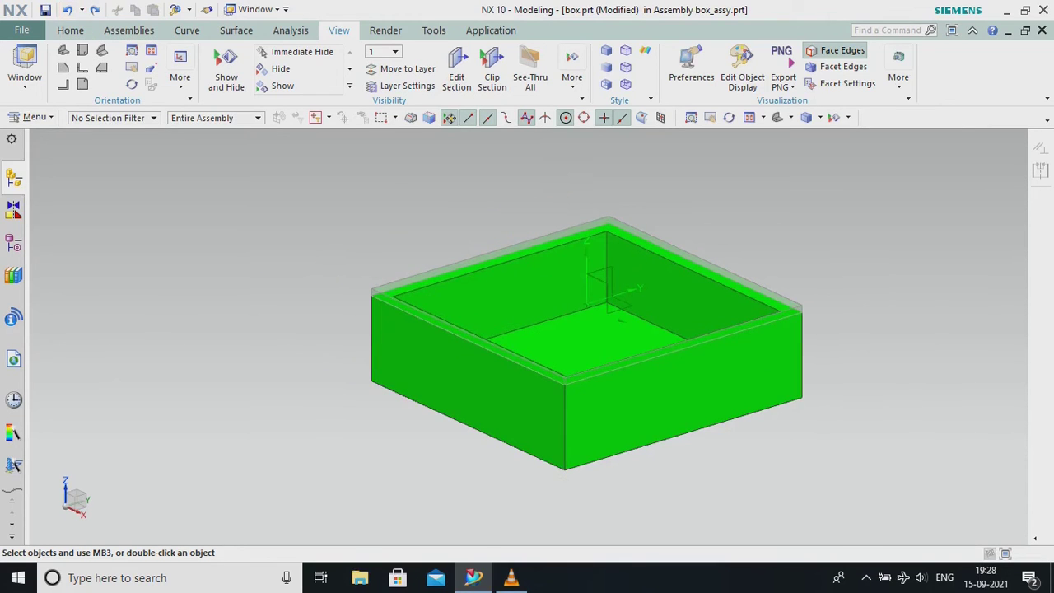
pyautogui.click(13, 177)
pyautogui.rightClick(135, 189)
pyautogui.click(165, 225)
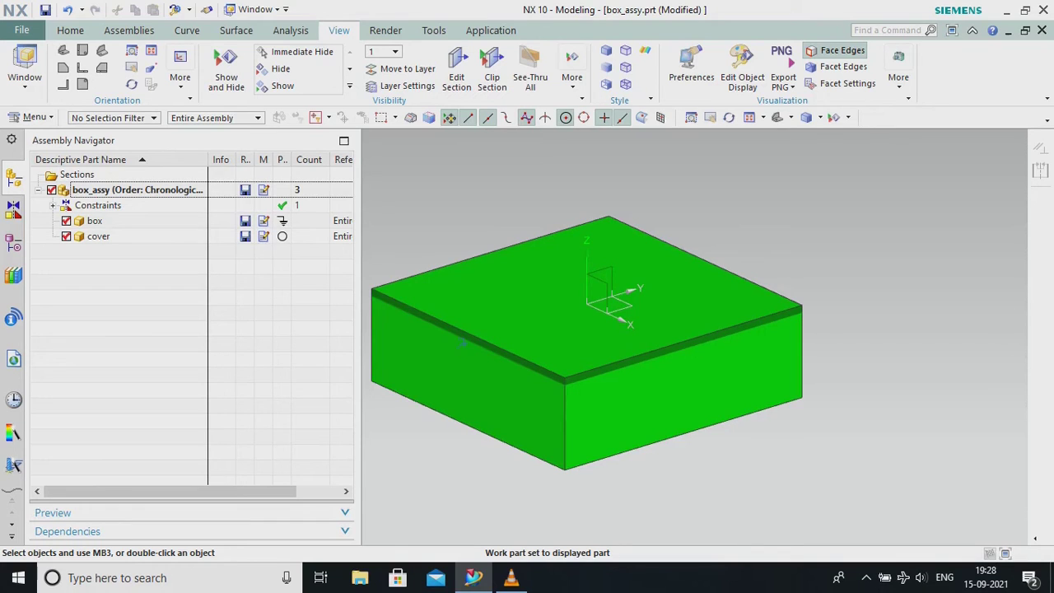
# Make the box component the work part and hide the cover component.
pyautogui.rightClick(123, 236)
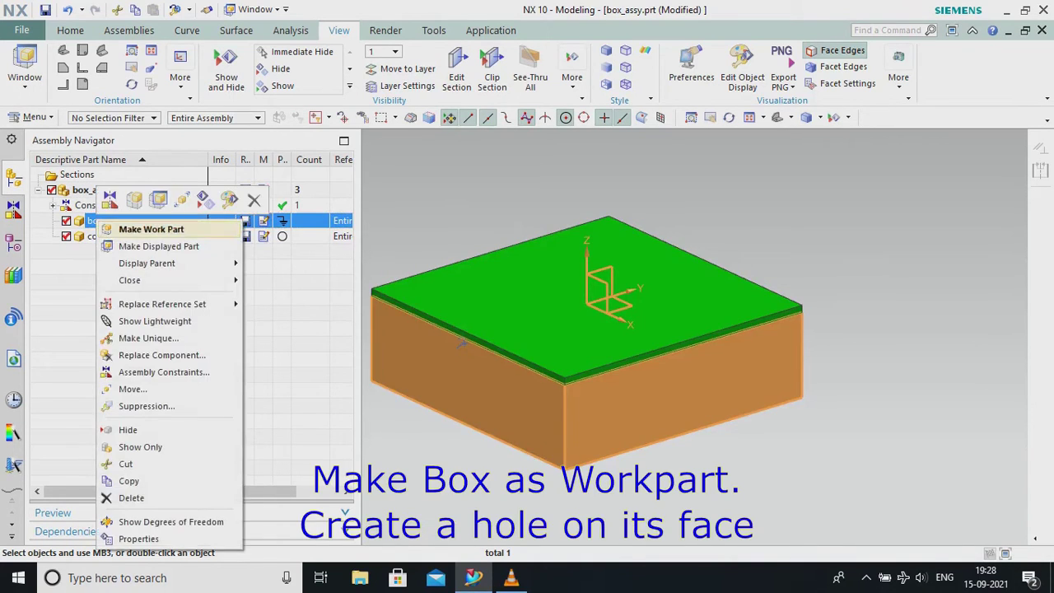
pyautogui.click(178, 230)
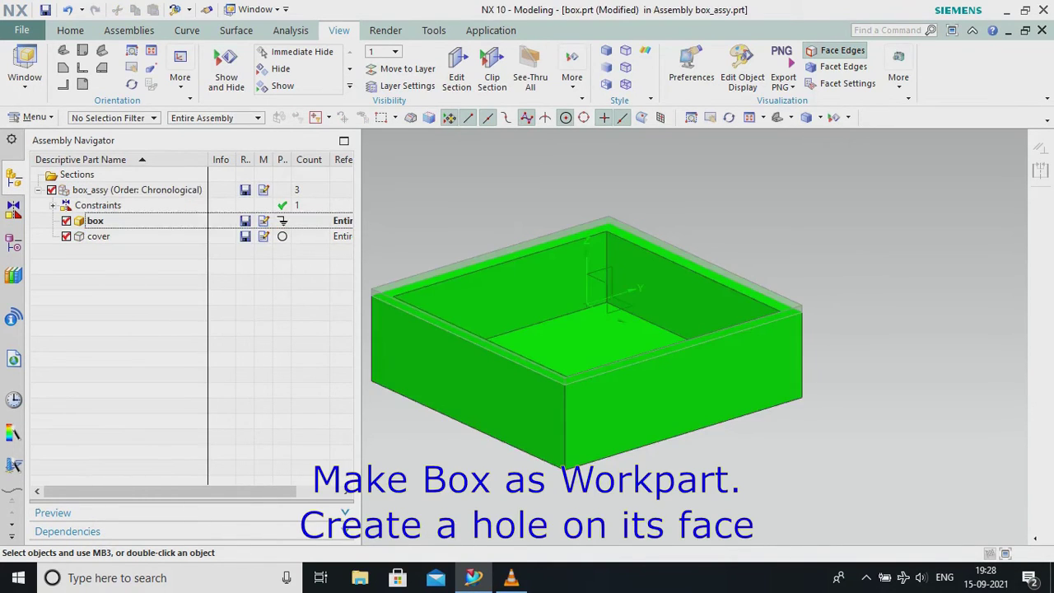
pyautogui.click(67, 237)
pyautogui.moveTo(593, 346); pyautogui.dragTo(609, 397, button='middle')
pyautogui.press('Home')
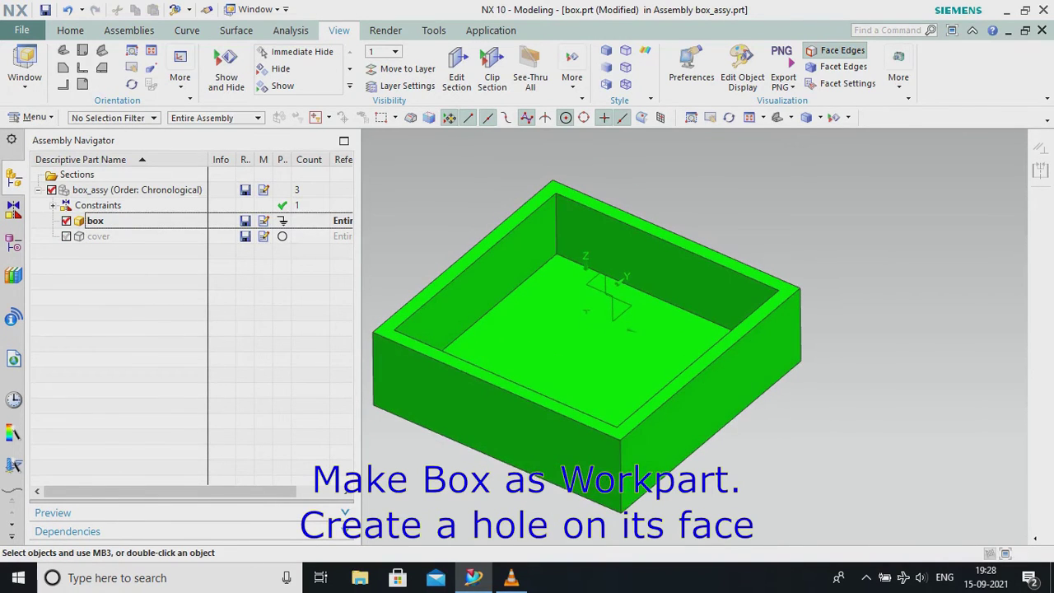
# Begin a Hole on the box's top rim face, placing its sketch point near the outer corner at the sketch origin.
pyautogui.click(70, 30)
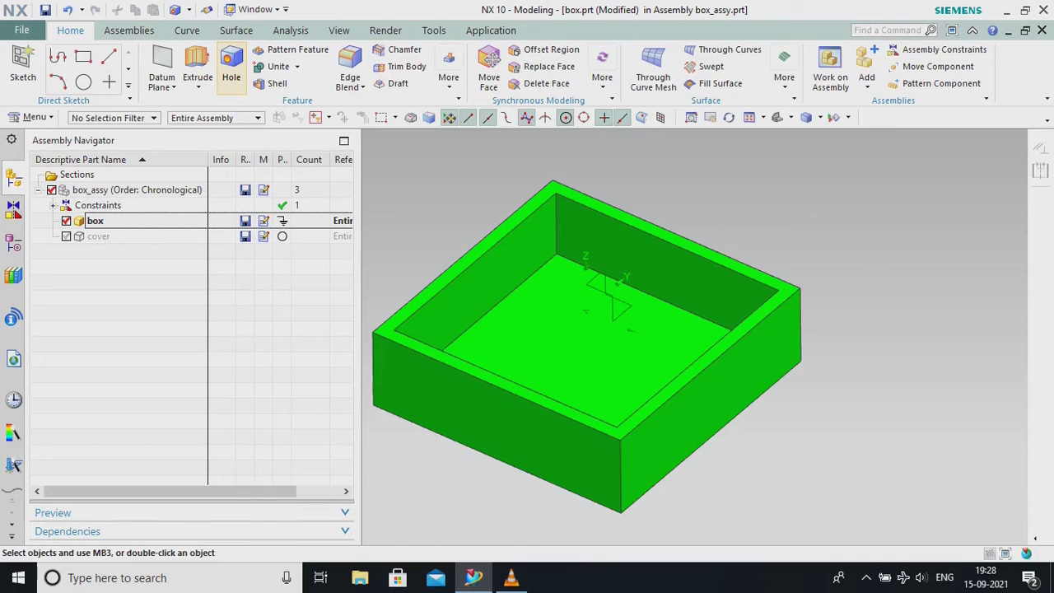
pyautogui.click(230, 70)
pyautogui.scroll(5, 503, 372)
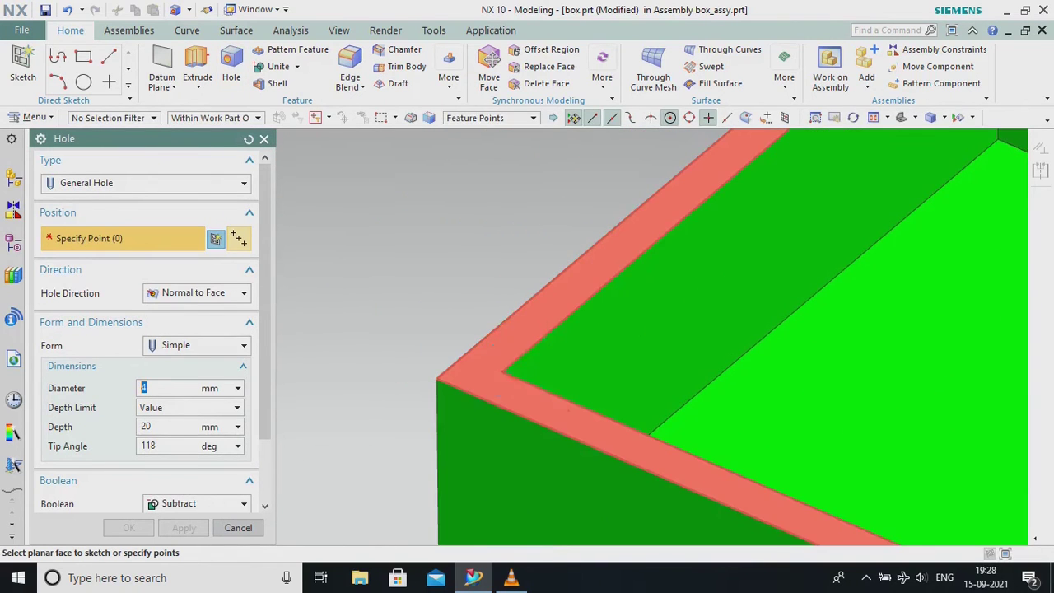
pyautogui.click(457, 377)
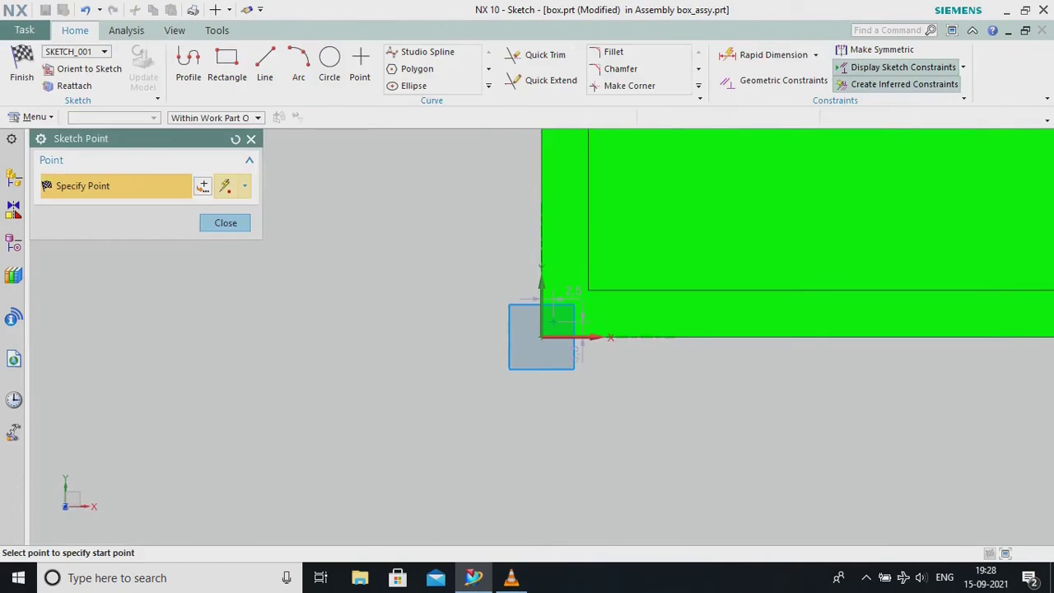
pyautogui.press('Escape')
# Set the hole point's horizontal and vertical distances from the box's outer corner to 5 mm each.
pyautogui.moveTo(570, 293); pyautogui.dragTo(413, 268)
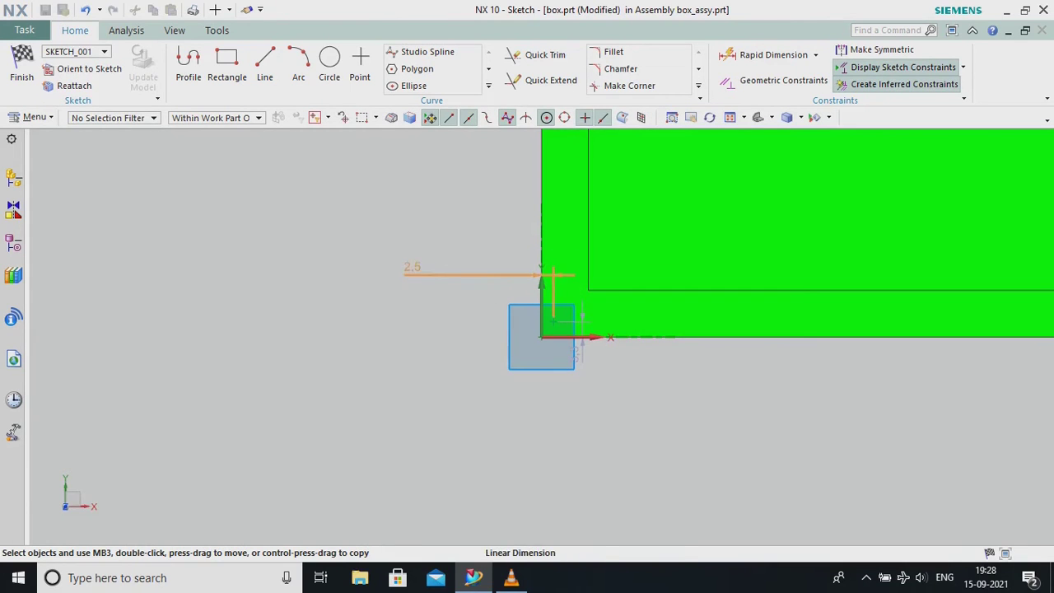
pyautogui.doubleClick(413, 267)
pyautogui.write('52.502')
pyautogui.press('Return')
pyautogui.press('Return')
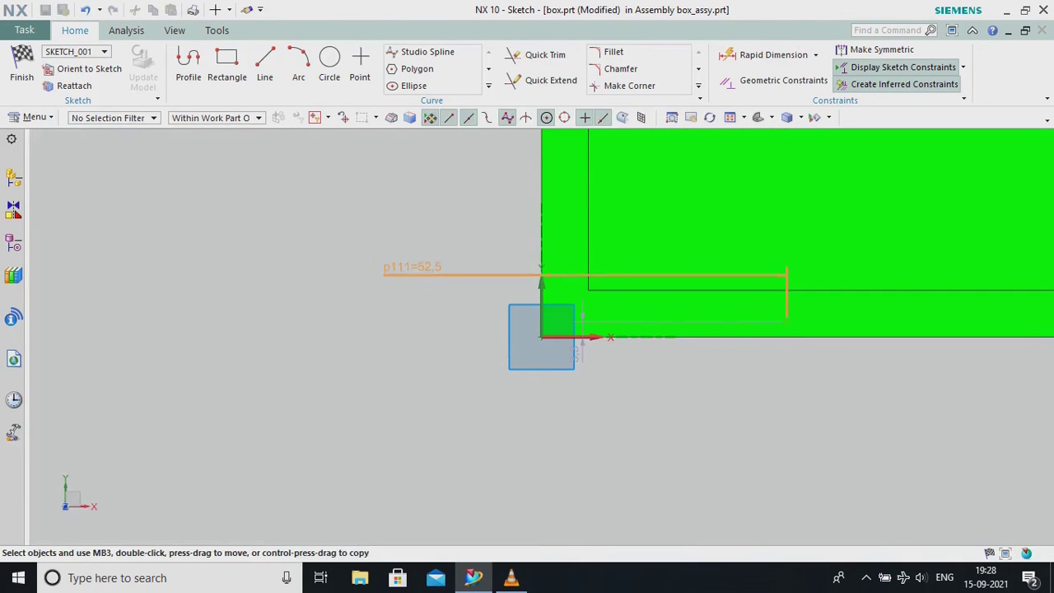
pyautogui.doubleClick(413, 268)
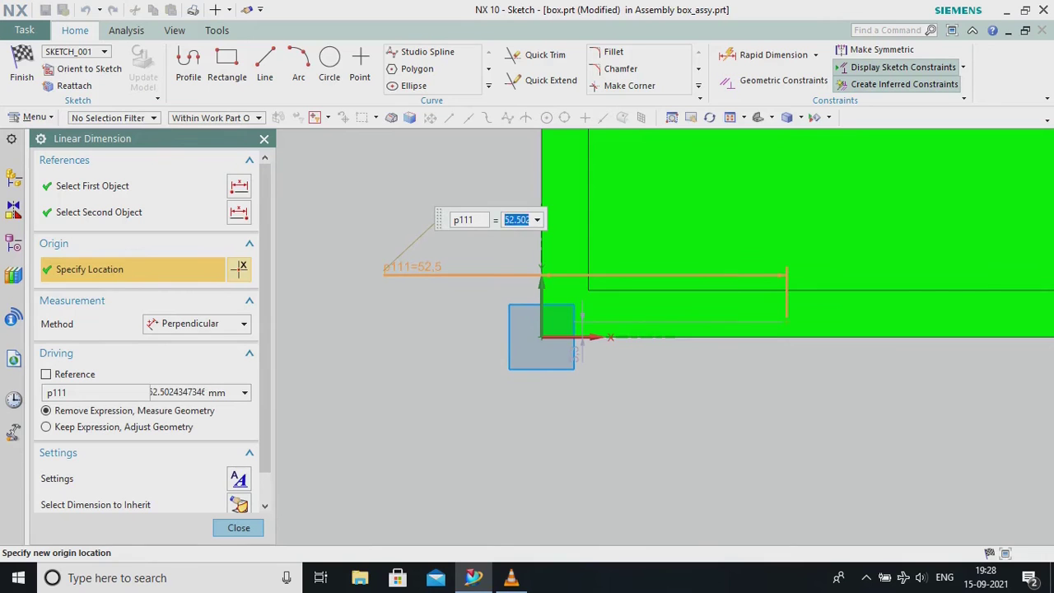
pyautogui.write('5')
pyautogui.press('Return')
pyautogui.doubleClick(574, 354)
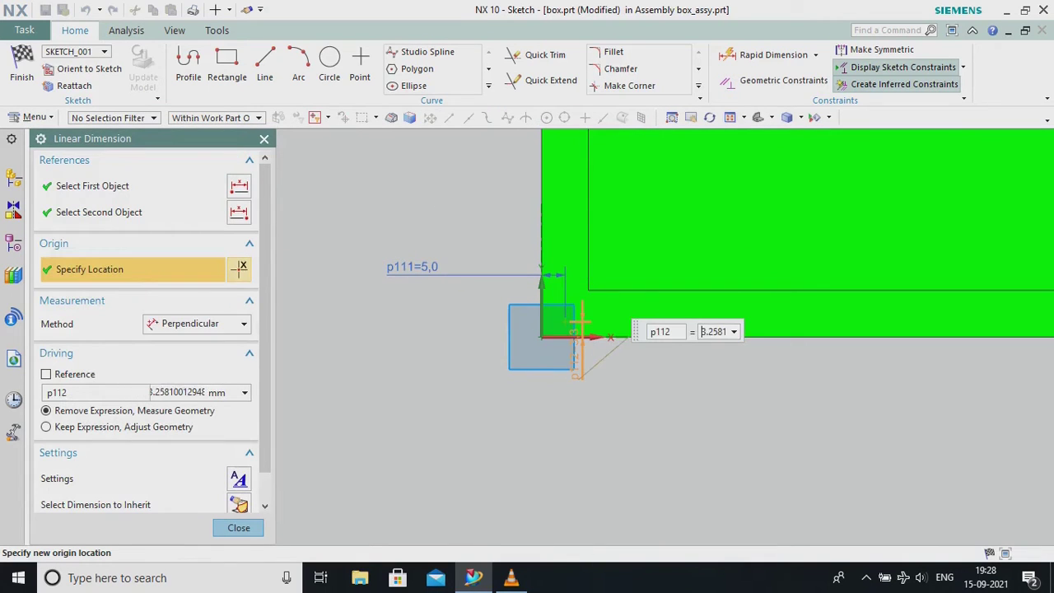
pyautogui.press('Escape')
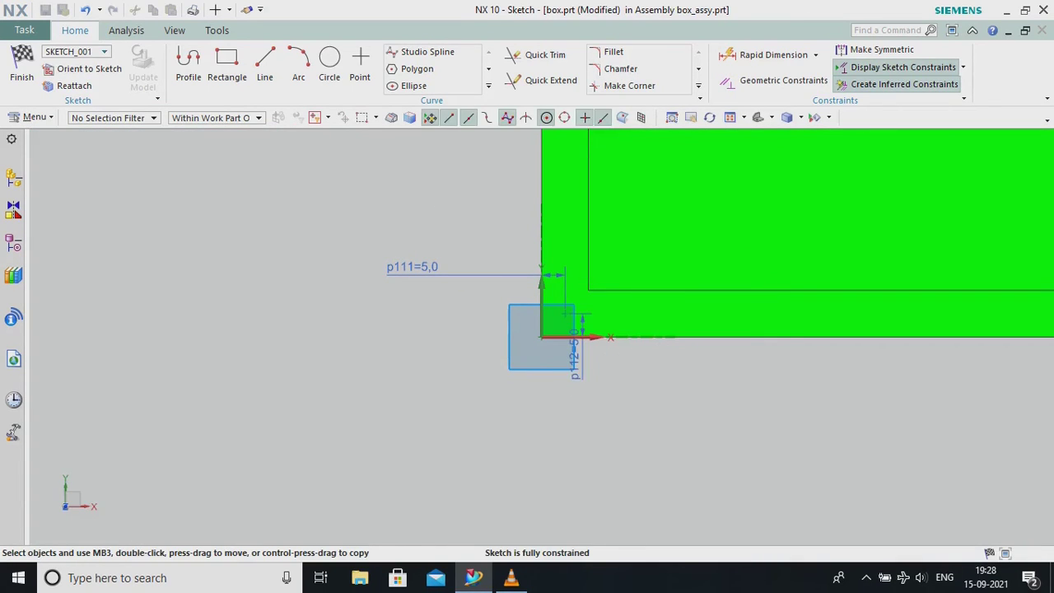
# Finish the point sketch and create the simple subtracted hole with 4 mm diameter, 20 mm depth and 118° tip angle.
pyautogui.click(22, 66)
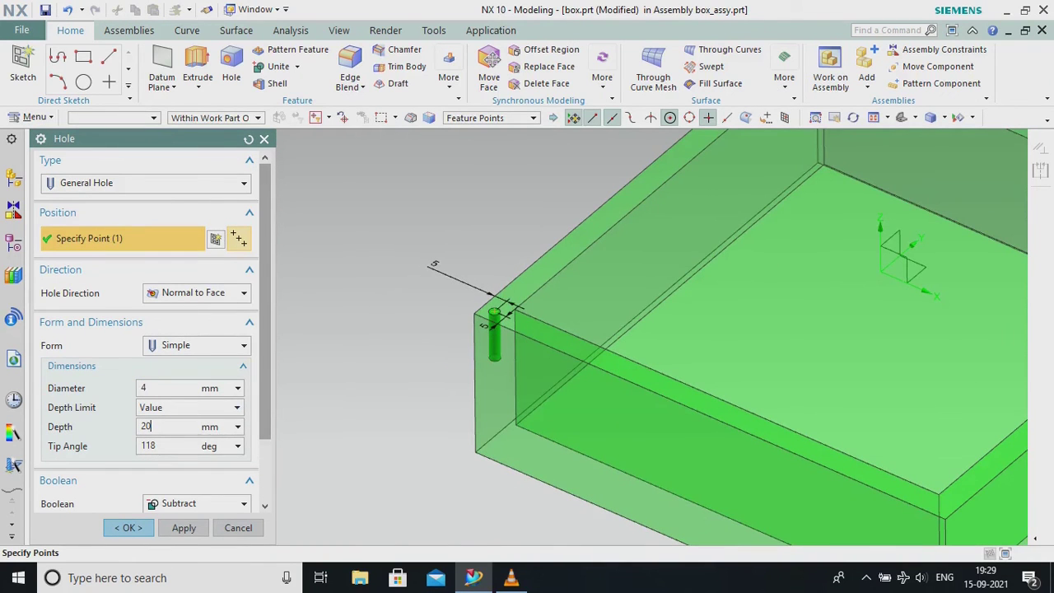
pyautogui.click(129, 528)
pyautogui.scroll(-3, 338, 294)
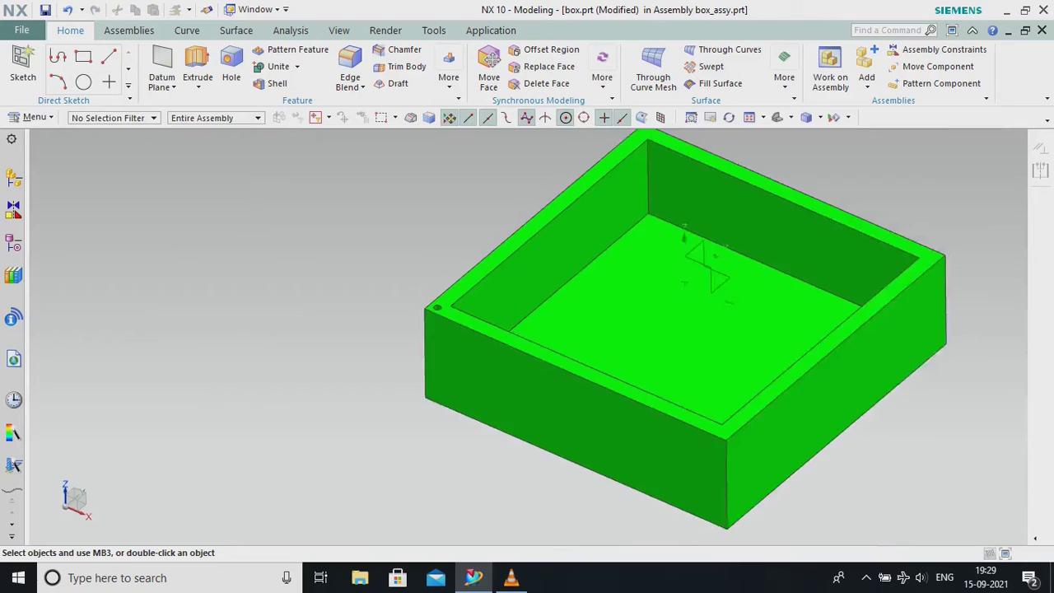
pyautogui.scroll(2, 344, 432)
pyautogui.scroll(-3, 346, 433)
pyautogui.scroll(2, 325, 293)
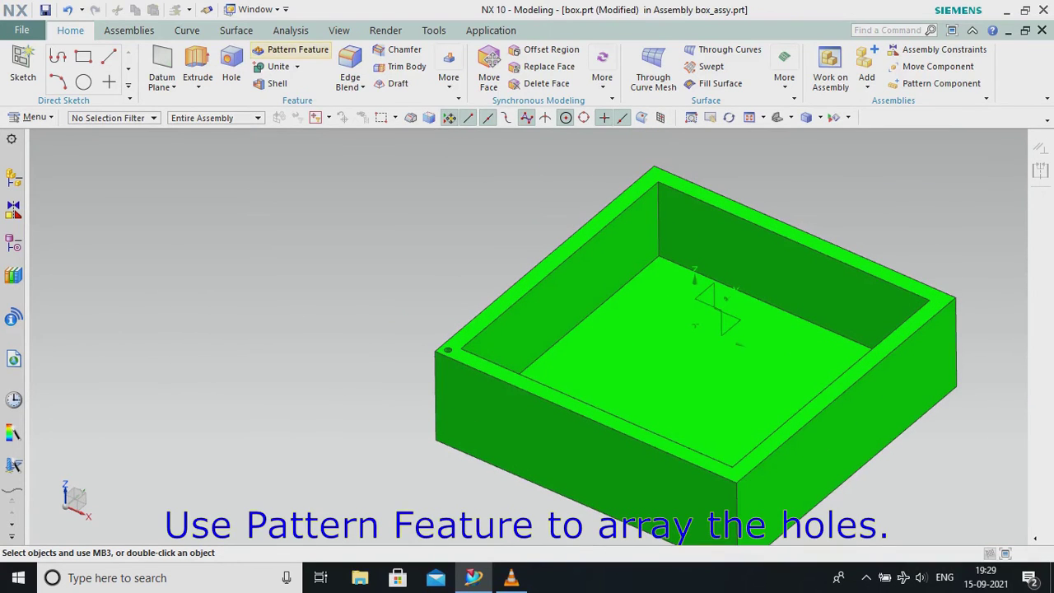
# Pattern the corner hole linearly along X and Y with a count of 2 and a pitch of 190 mm in each direction.
pyautogui.click(296, 51)
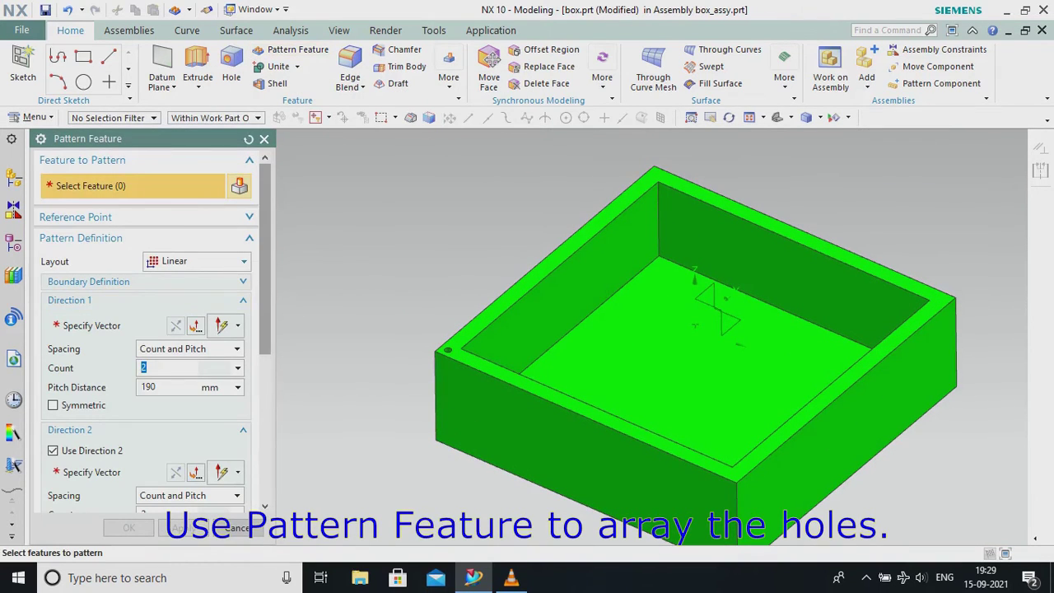
pyautogui.click(448, 351)
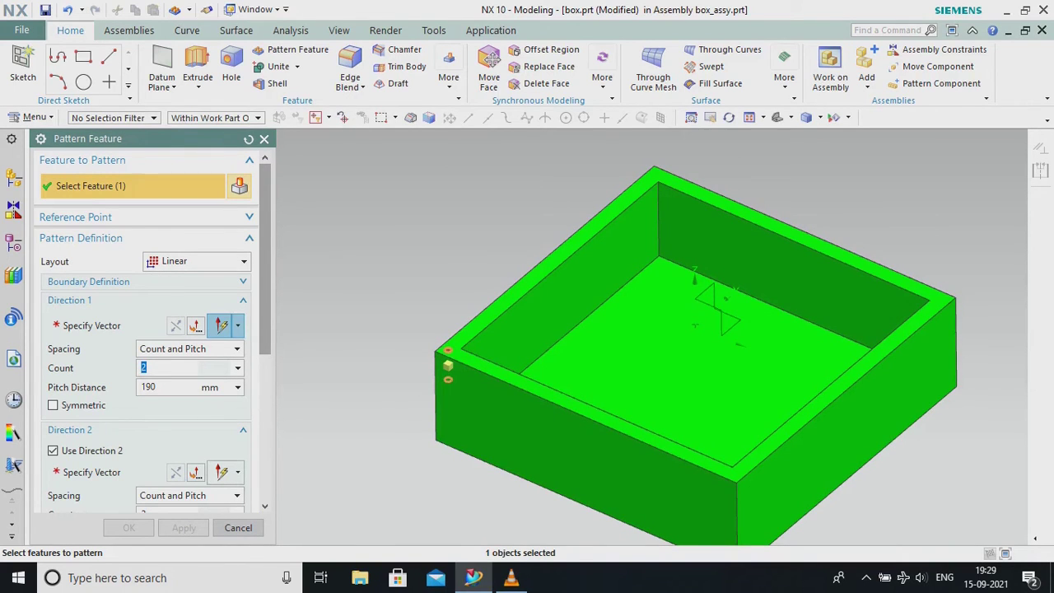
pyautogui.click(221, 326)
pyautogui.click(565, 354)
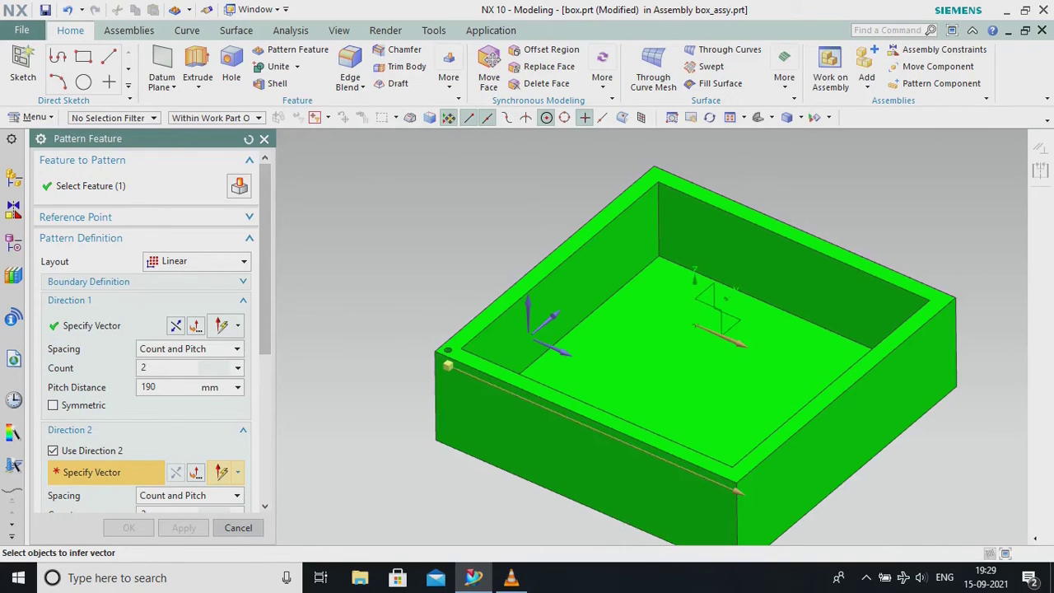
pyautogui.click(555, 317)
pyautogui.moveTo(265, 256); pyautogui.dragTo(265, 343)
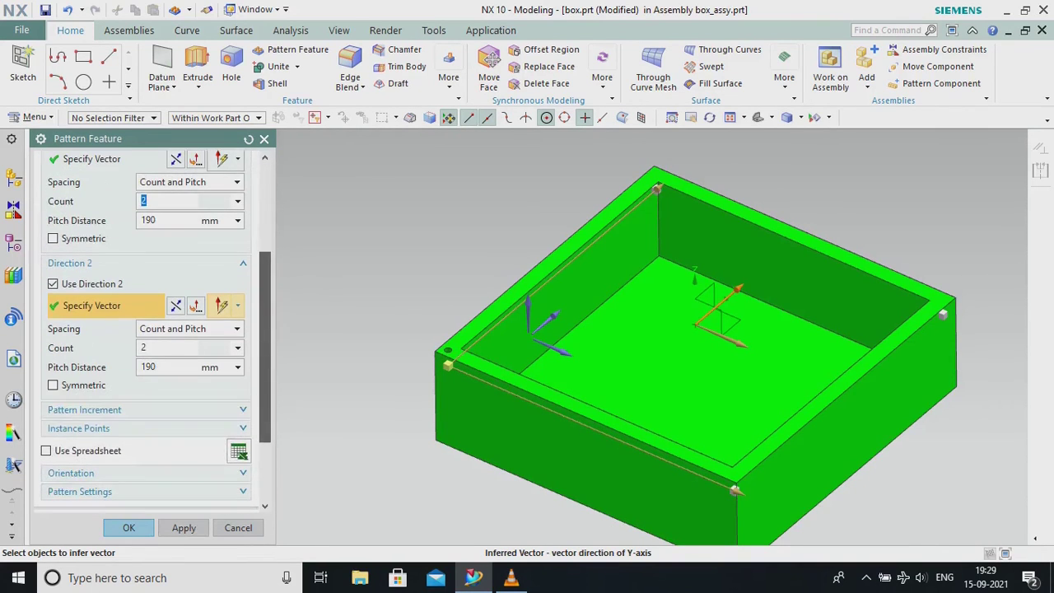
pyautogui.click(169, 349)
pyautogui.click(172, 367)
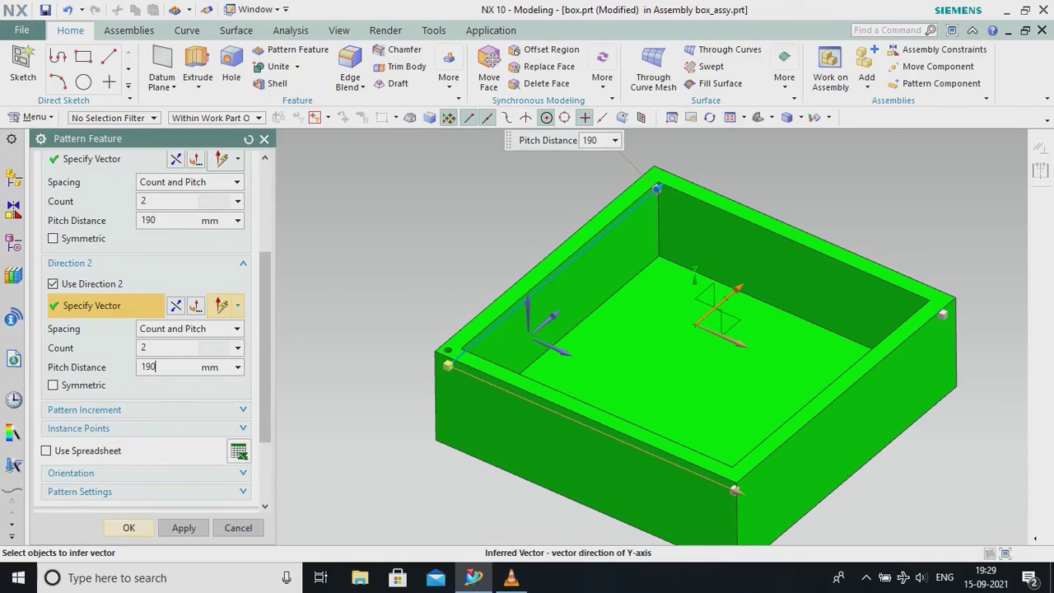
pyautogui.click(128, 528)
pyautogui.scroll(-2, 214, 388)
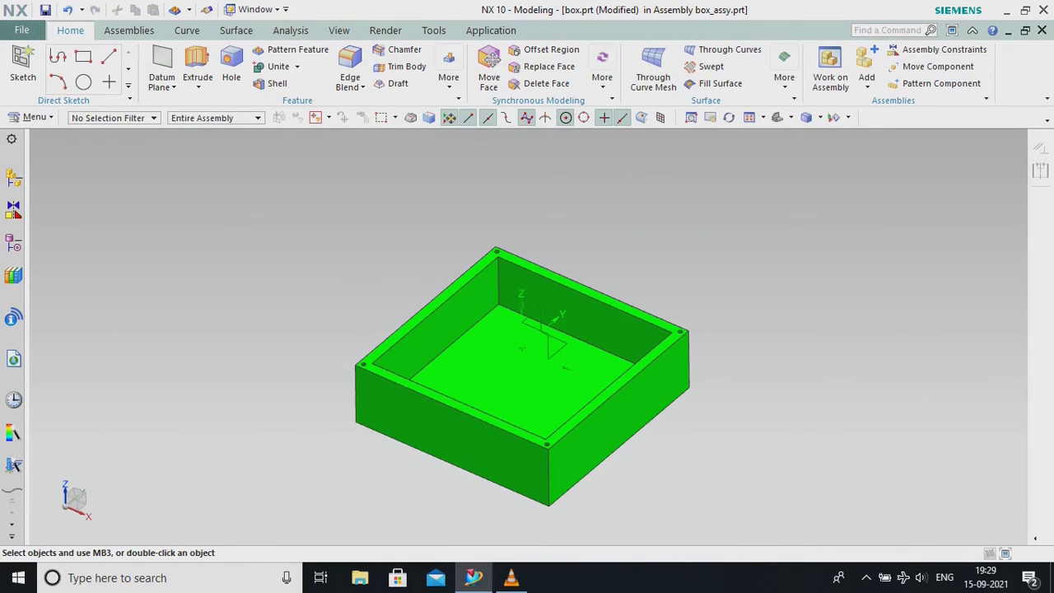
# Show the cover component again and make the box_assy assembly the work part.
pyautogui.click(13, 178)
pyautogui.click(67, 236)
pyautogui.click(136, 190)
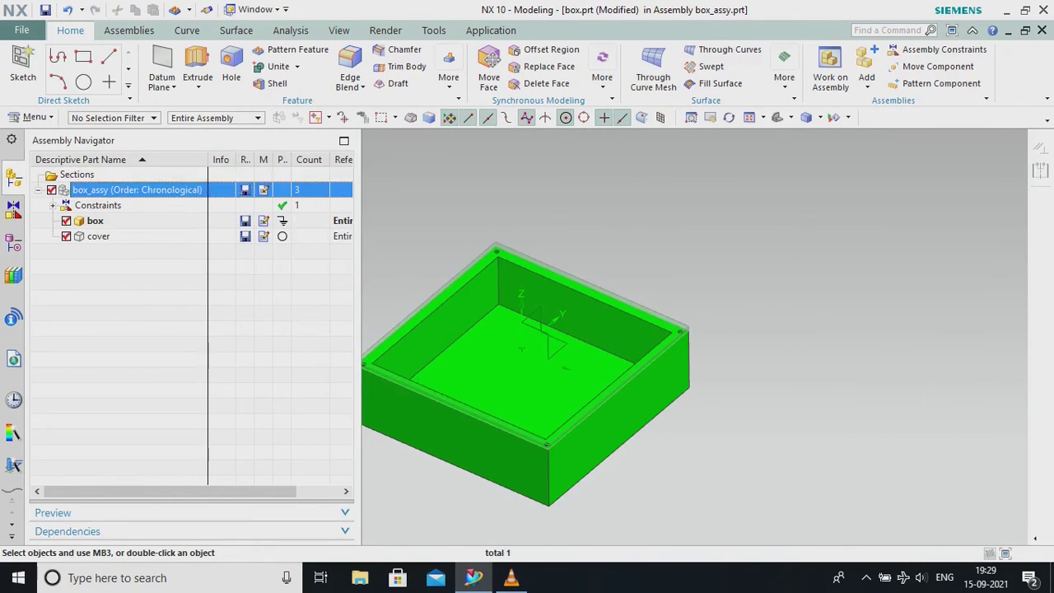
pyautogui.rightClick(140, 191)
pyautogui.click(197, 215)
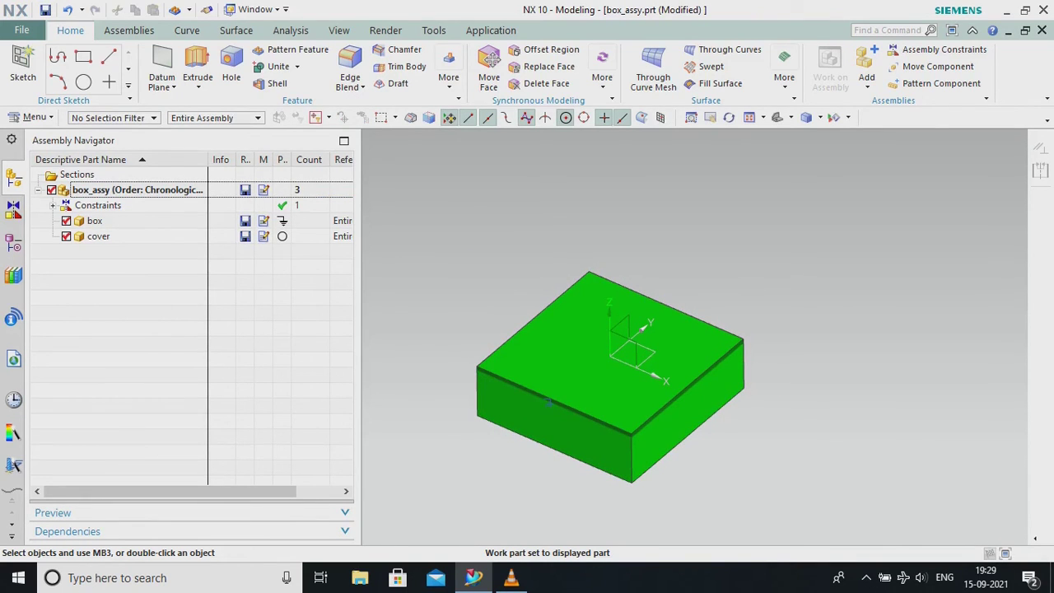
# Save the assembly and create a new millimetre Model part named pin in the box_assy folder.
pyautogui.click(45, 10)
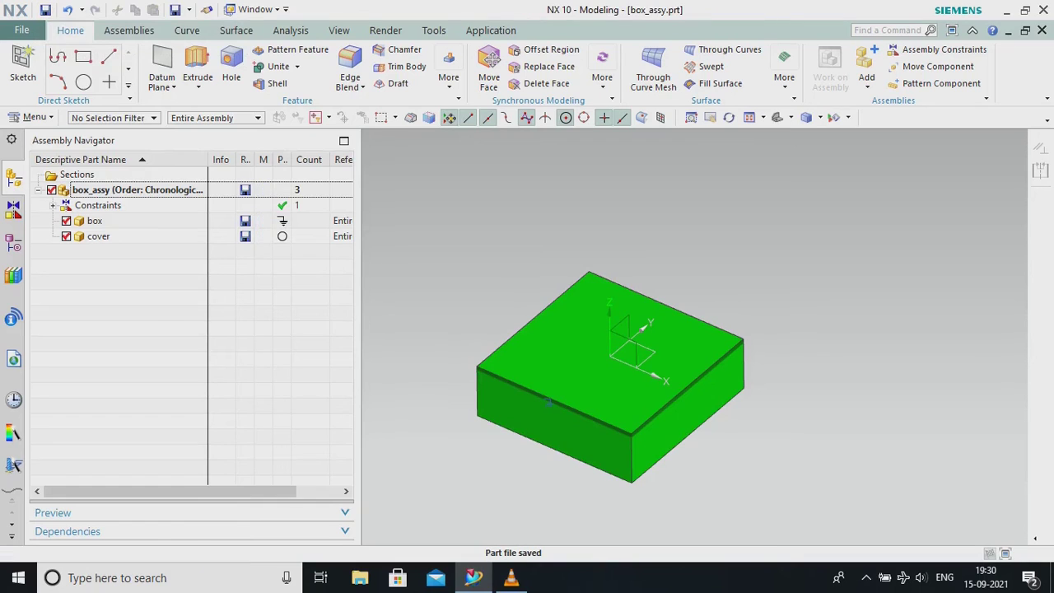
pyautogui.click(21, 30)
pyautogui.click(38, 46)
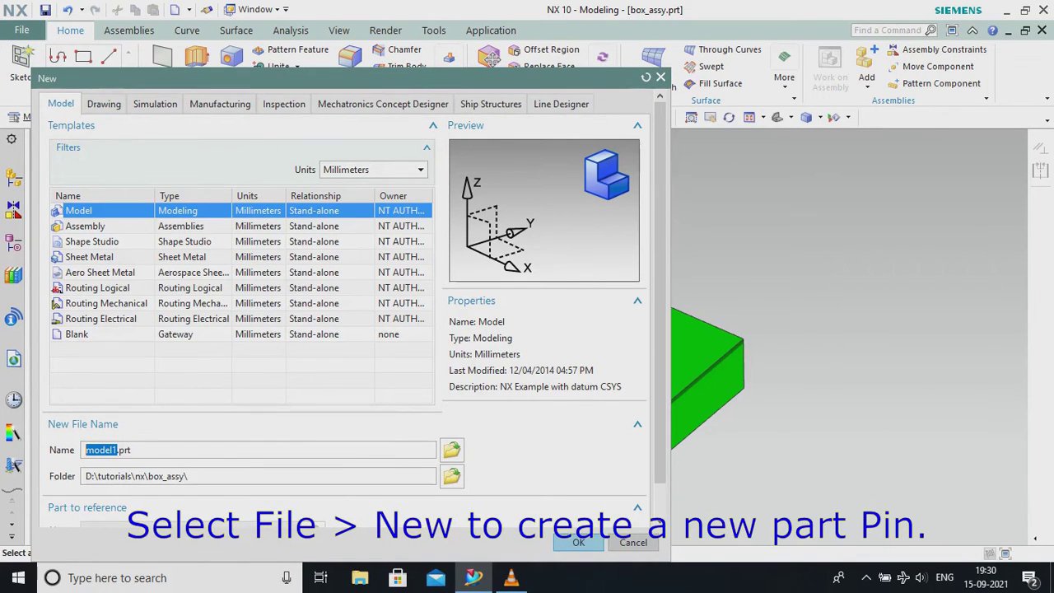
pyautogui.write('p')
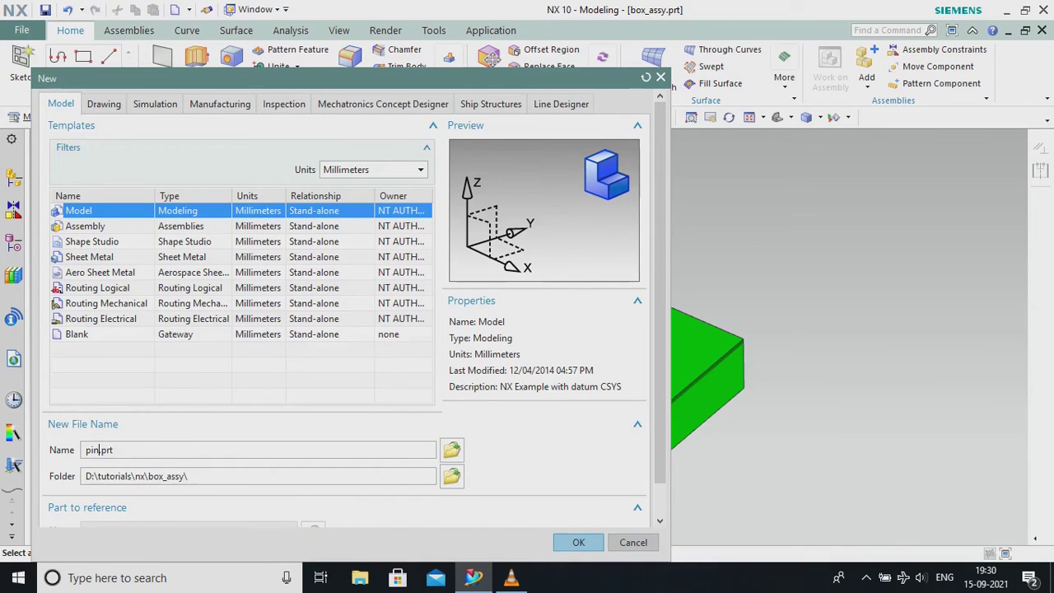
pyautogui.write('in')
pyautogui.press('Return')
# Start a Revolve and sketch a closed stepped half-profile on the XZ plane from the origin, about 67 mm tall and 24 mm wide.
pyautogui.click(198, 86)
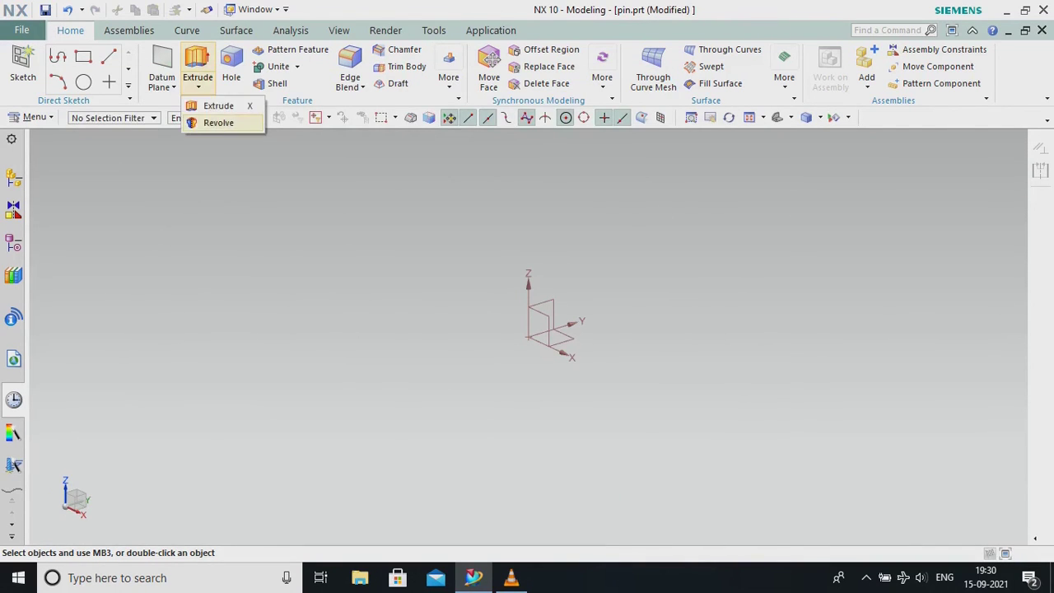
pyautogui.click(218, 123)
pyautogui.click(540, 327)
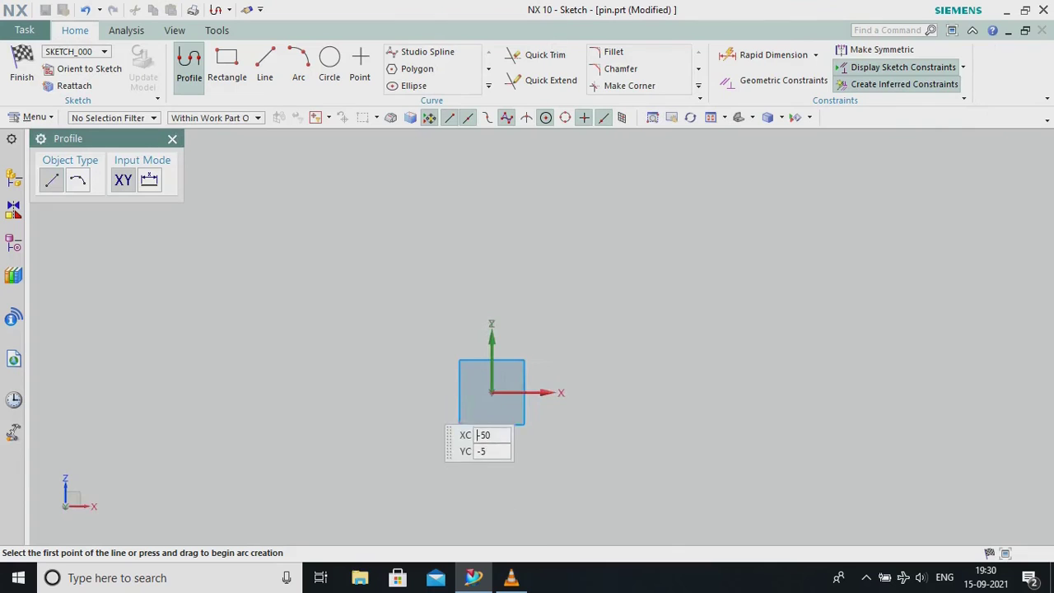
pyautogui.click(560, 396)
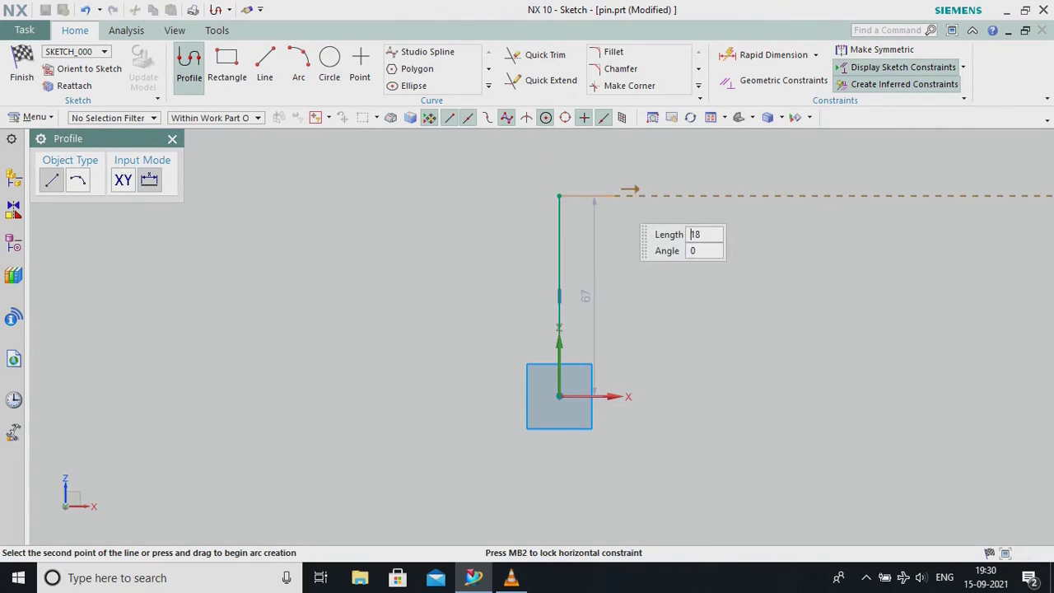
pyautogui.click(631, 196)
pyautogui.click(631, 270)
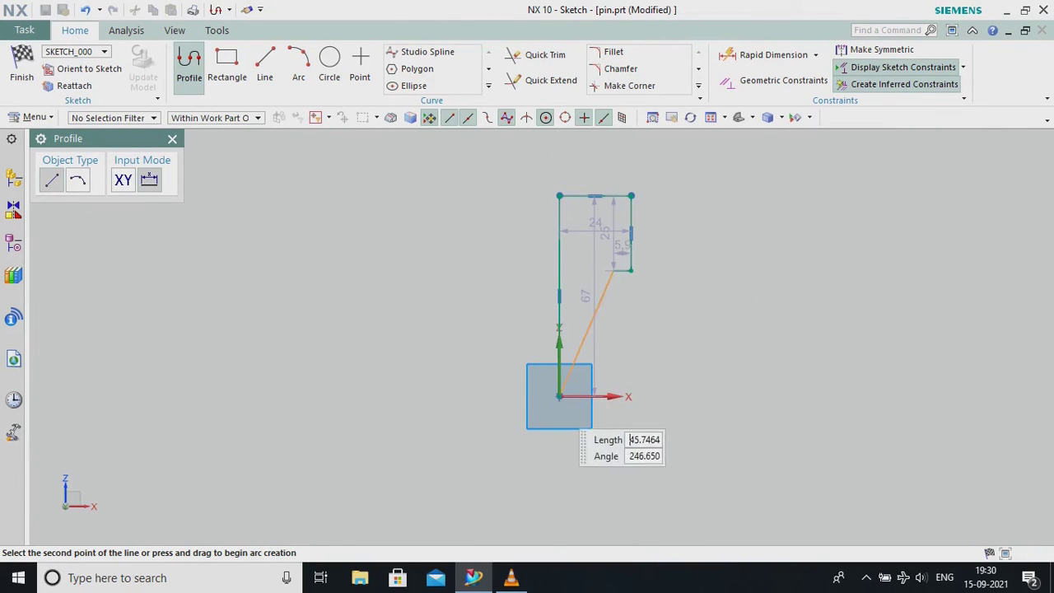
pyautogui.click(614, 396)
pyautogui.click(560, 396)
pyautogui.press('Escape')
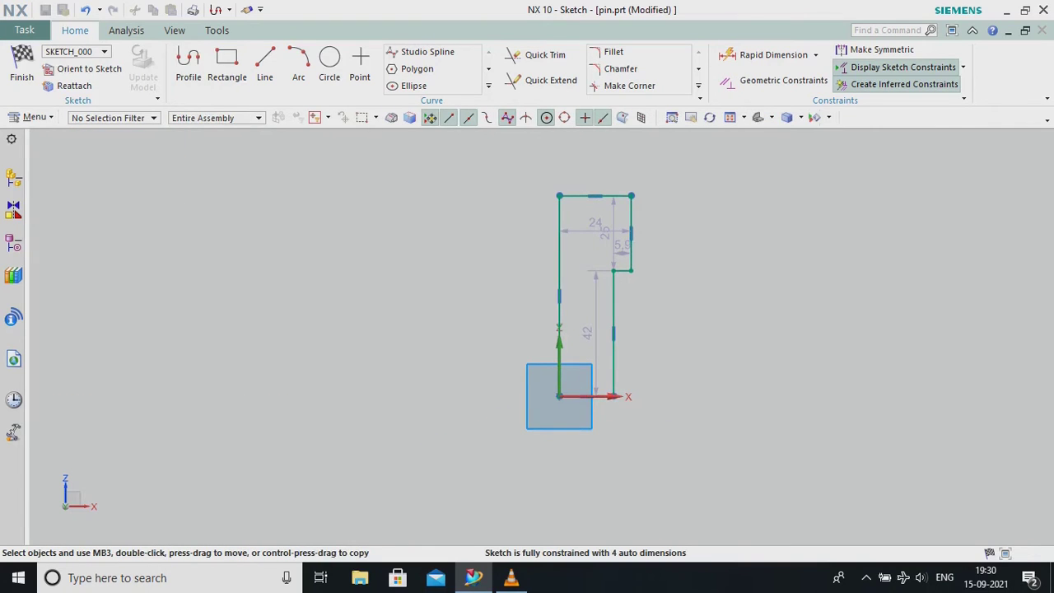
# Dimension the pin profile with a shank half-width of 2 mm and a head half-width of 4 mm.
pyautogui.click(773, 54)
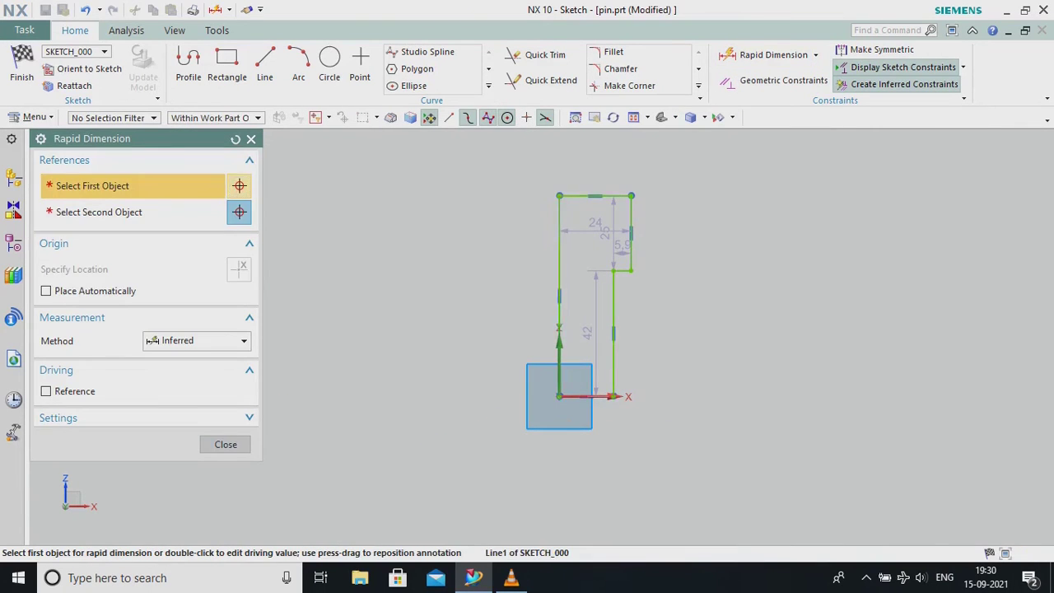
pyautogui.click(614, 329)
pyautogui.click(687, 457)
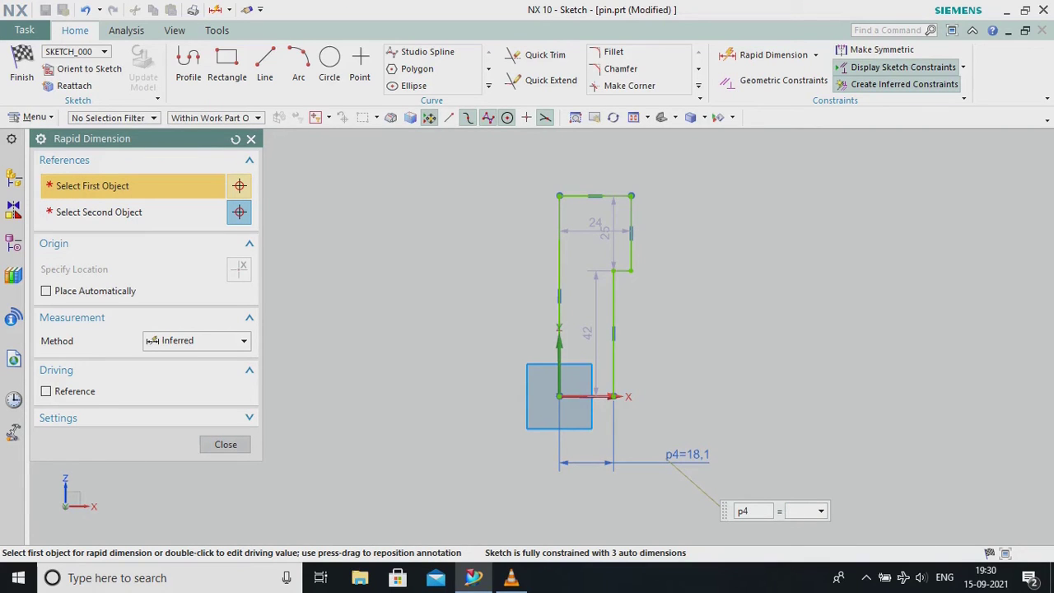
pyautogui.write('2')
pyautogui.press('Return')
pyautogui.doubleClick(595, 223)
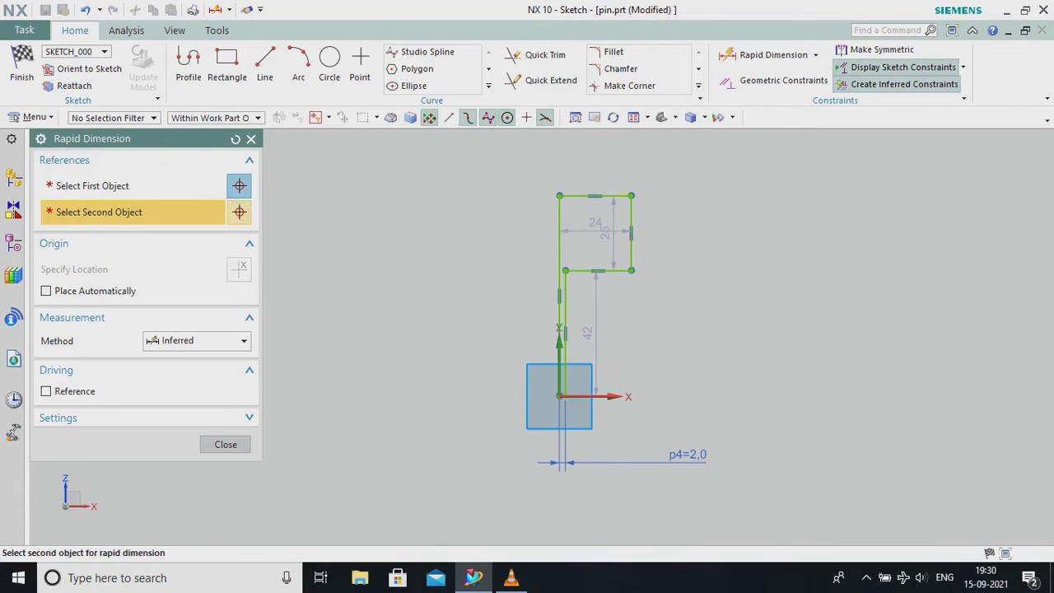
pyautogui.write('4')
pyautogui.press('Return')
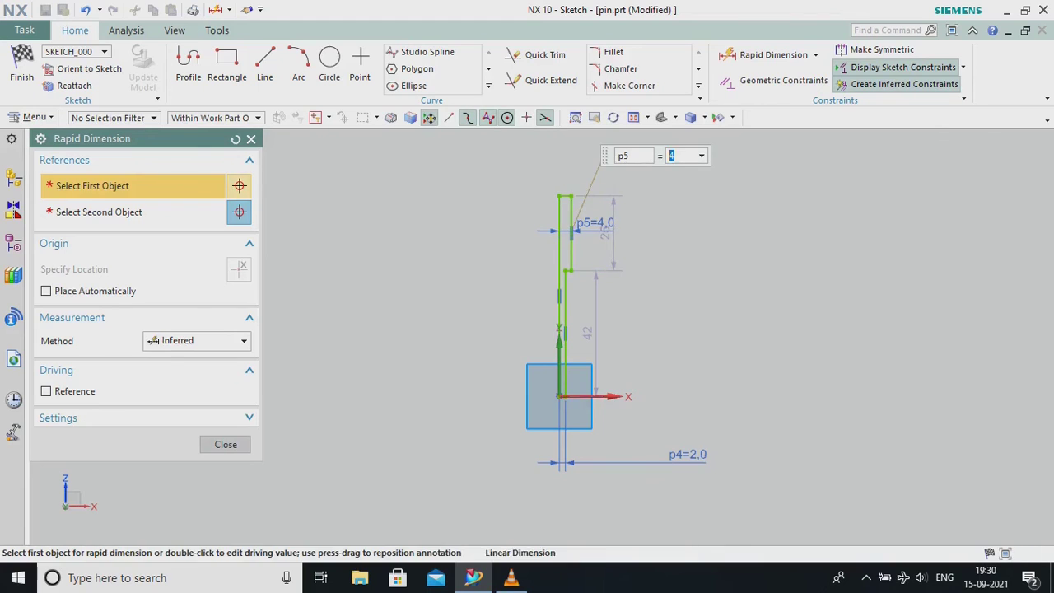
# Set the pin's head height to 4 mm and its shank length to 20 mm.
pyautogui.doubleClick(605, 233)
pyautogui.write('4')
pyautogui.press('Return')
pyautogui.doubleClick(587, 332)
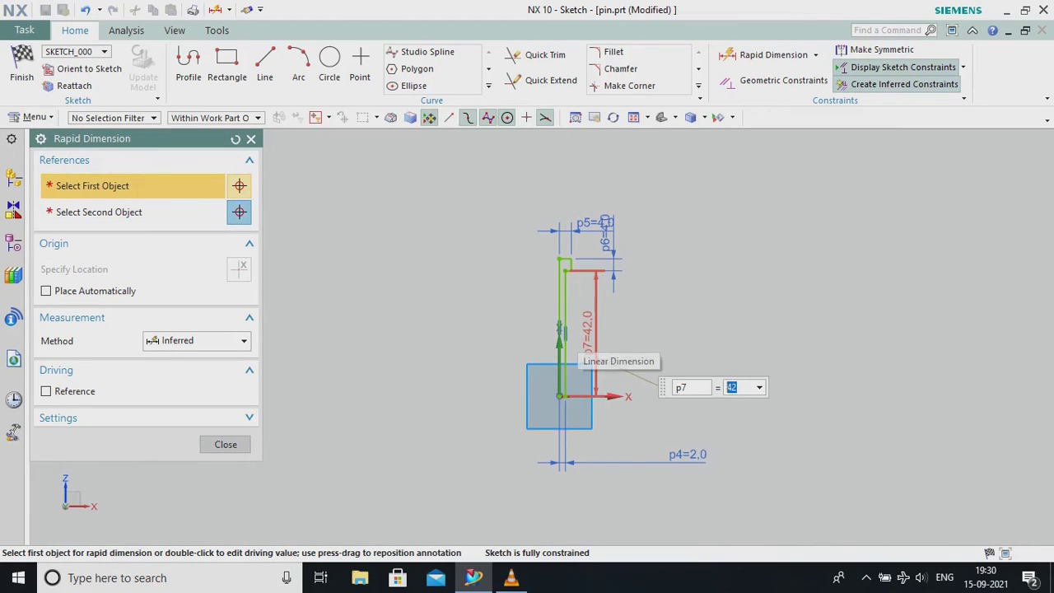
pyautogui.write('20')
pyautogui.press('Return')
pyautogui.press('Return')
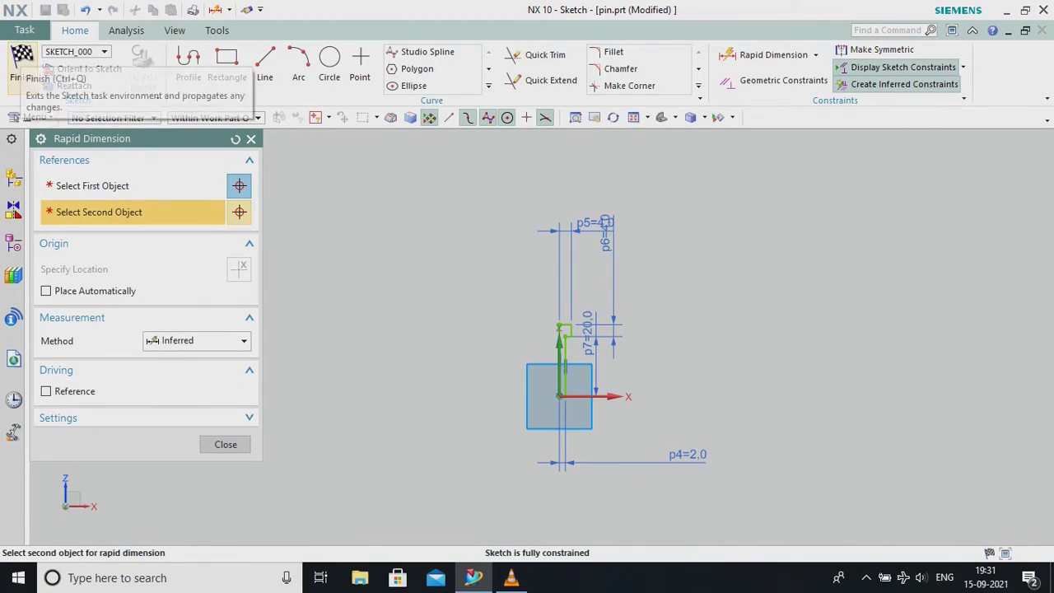
# Finish the sketch and revolve the profile 360° about its vertical centreline to create the solid pin.
pyautogui.click(22, 66)
pyautogui.scroll(3, 496, 416)
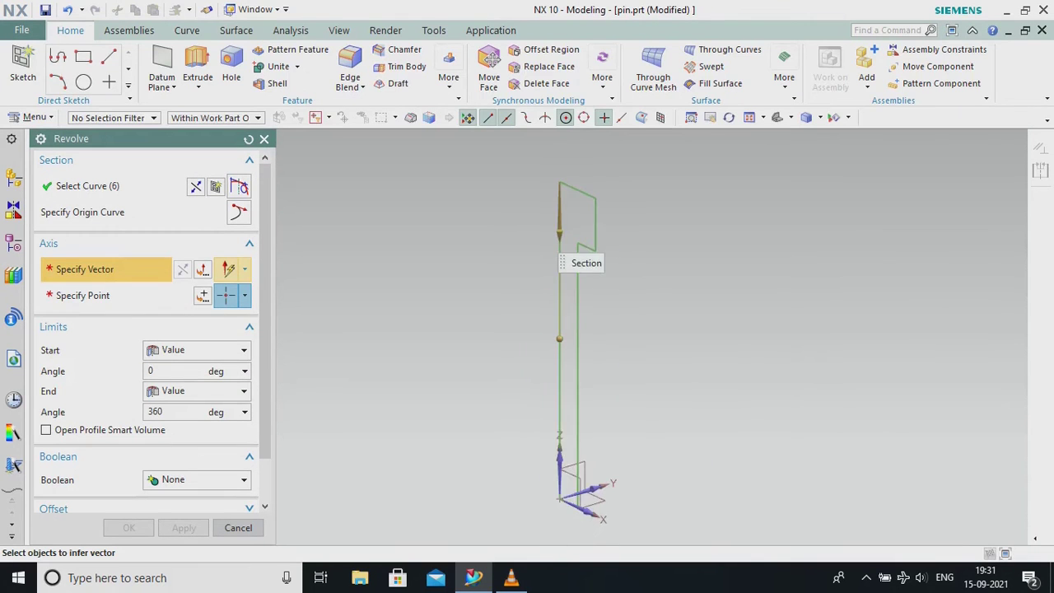
pyautogui.click(560, 396)
pyautogui.click(129, 528)
pyautogui.scroll(-2, 429, 413)
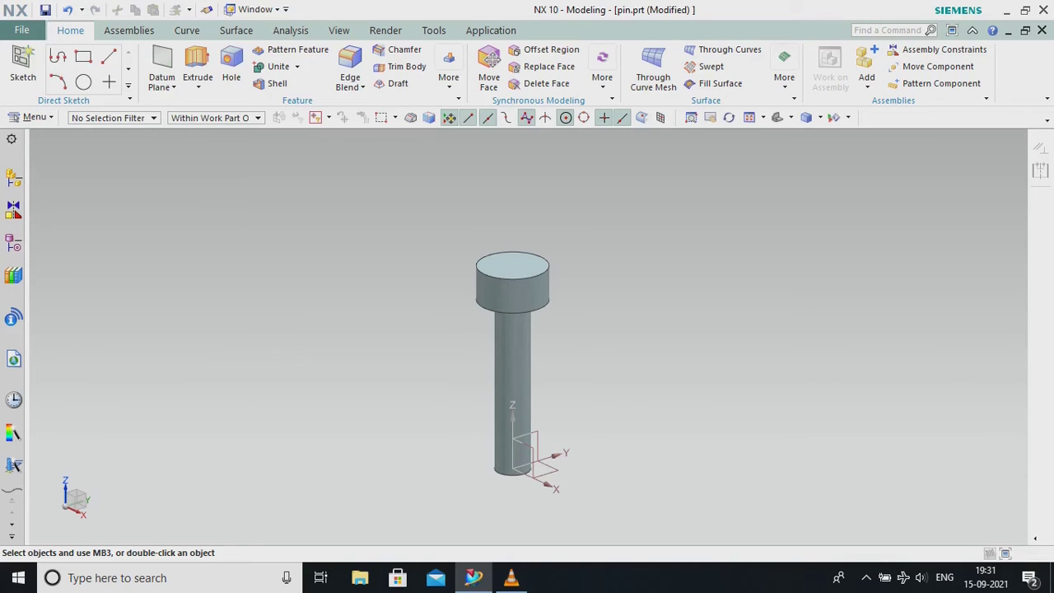
# Change the pin body's display colour from grey to light yellow and save the part.
pyautogui.click(339, 30)
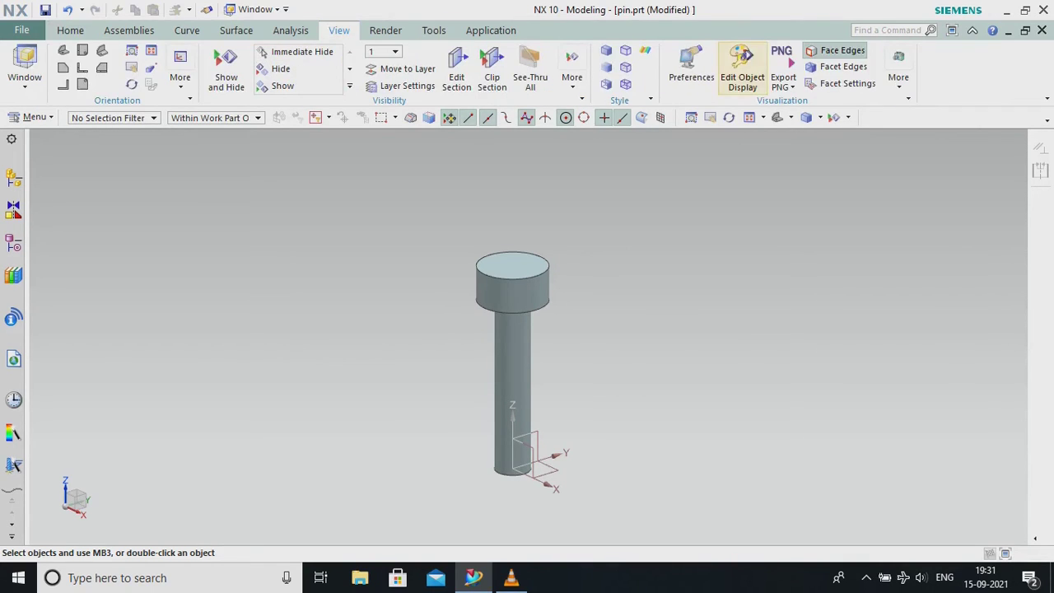
pyautogui.click(742, 74)
pyautogui.click(512, 284)
pyautogui.click(171, 275)
pyautogui.click(203, 228)
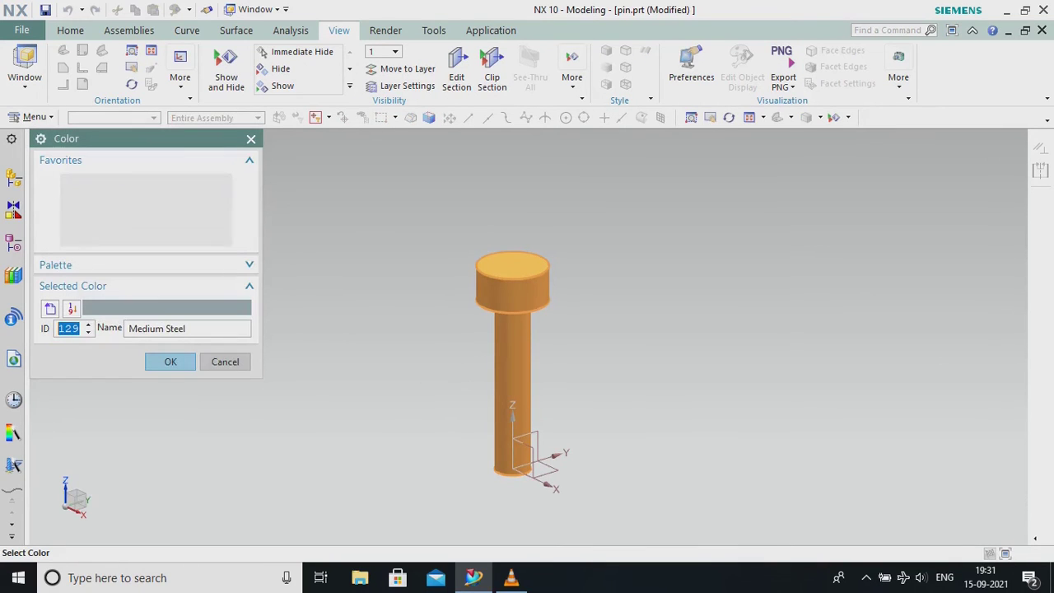
pyautogui.click(110, 224)
pyautogui.click(169, 362)
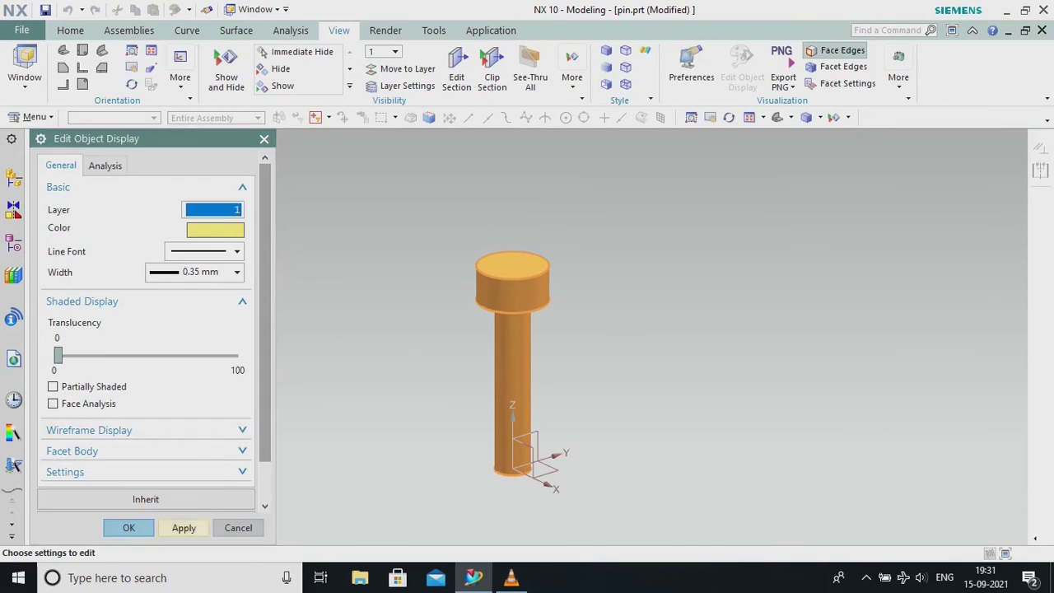
pyautogui.click(132, 527)
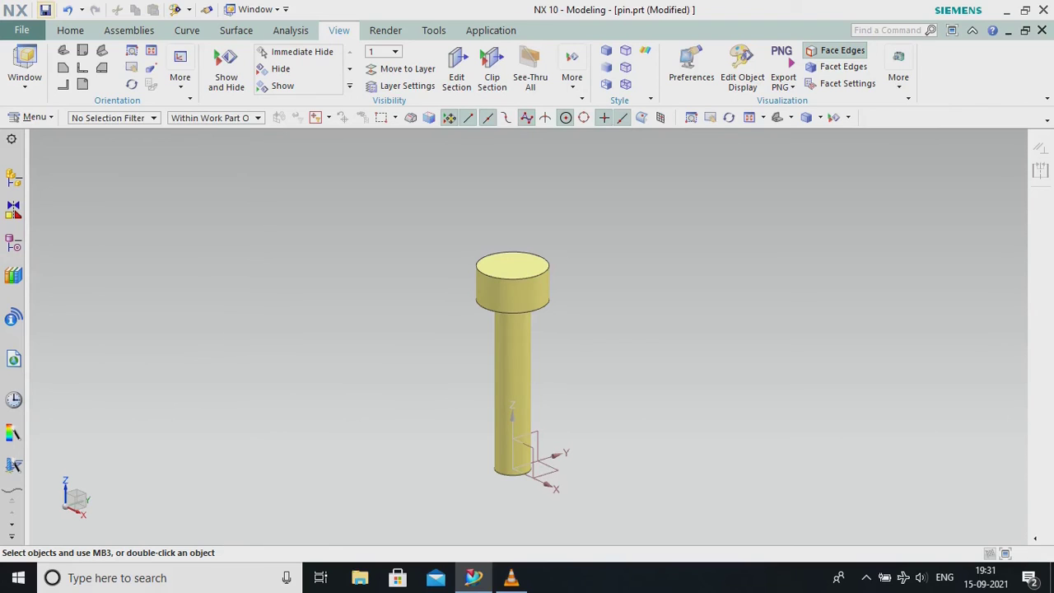
pyautogui.click(45, 9)
# Switch to the open box_assy.prt assembly.
pyautogui.click(21, 30)
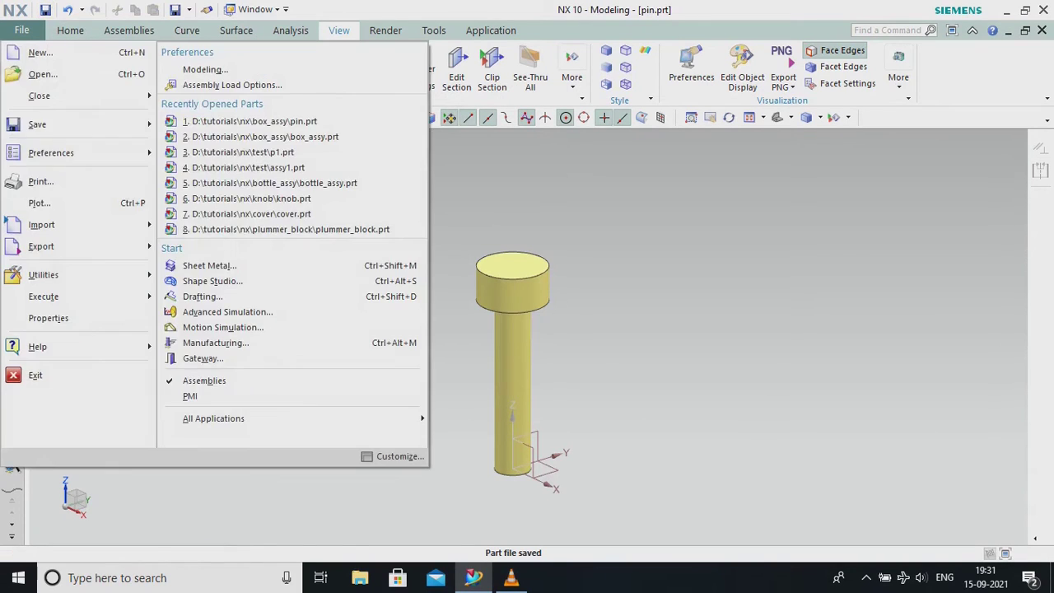
pyautogui.moveTo(51, 125)
pyautogui.click(197, 56)
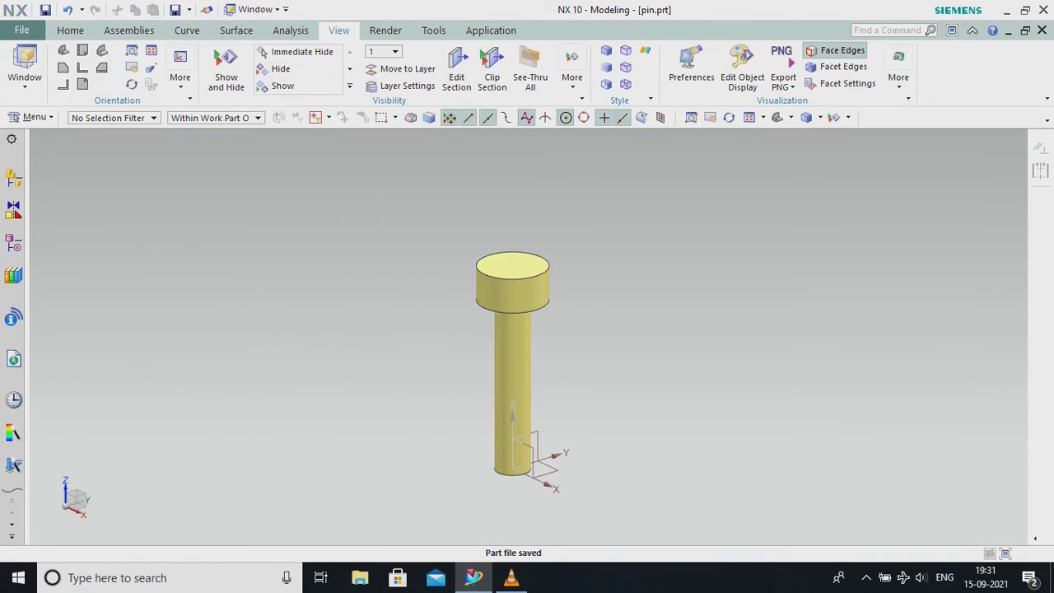
pyautogui.click(21, 30)
pyautogui.click(255, 9)
pyautogui.click(274, 121)
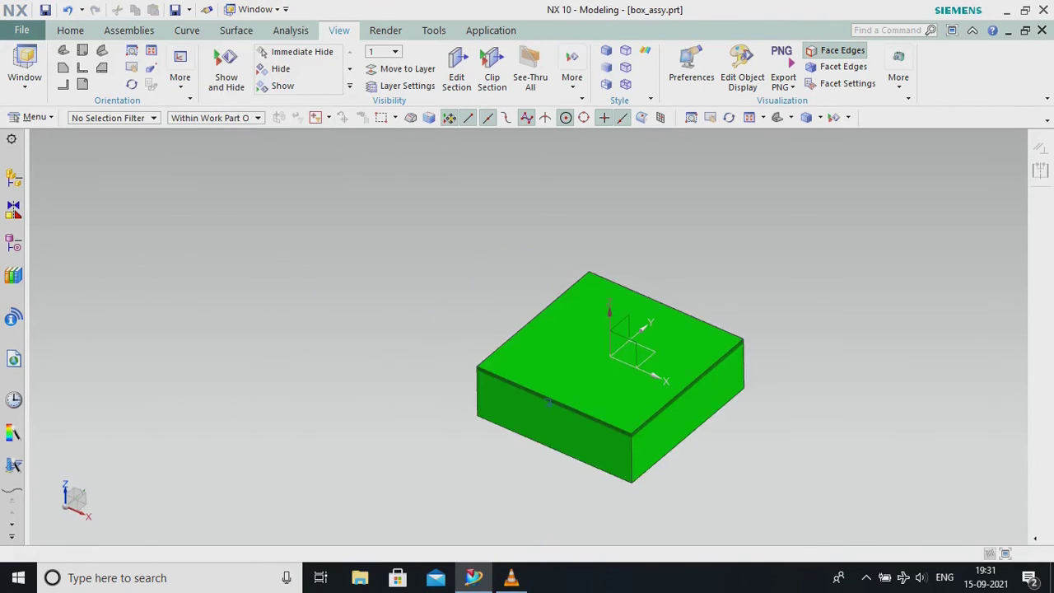
# Add pin.prt from the box_assy folder as a component, placed by Select Origin in free space beside the box.
pyautogui.scroll(-2, 293, 368)
pyautogui.scroll(3, 484, 430)
pyautogui.moveTo(420, 372); pyautogui.dragTo(427, 321, button='middle')
pyautogui.moveTo(515, 322); pyautogui.dragTo(547, 341, button='middle')
pyautogui.scroll(-2, 548, 342)
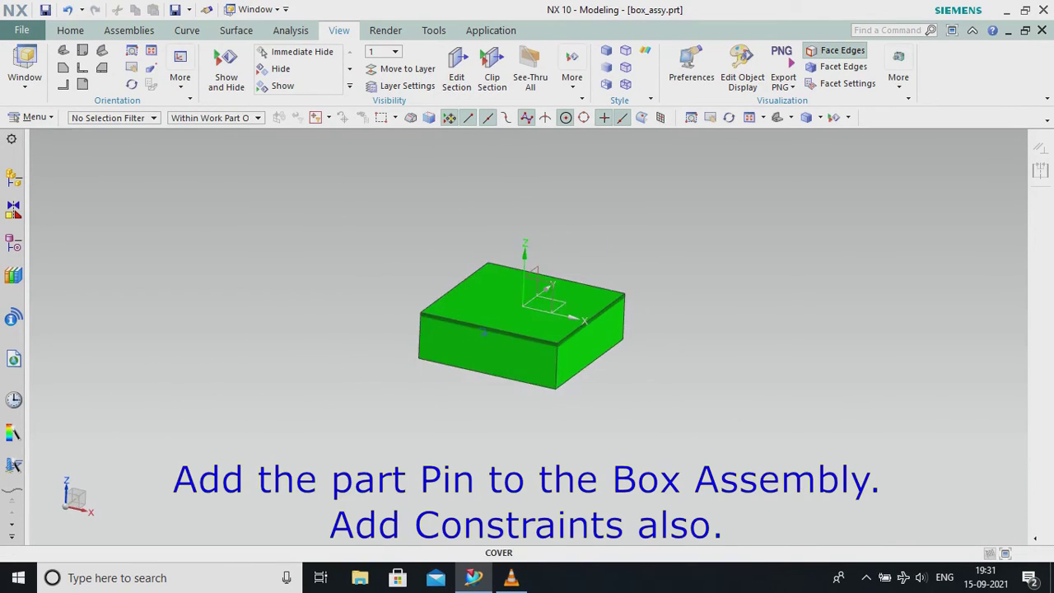
pyautogui.scroll(2, 572, 237)
pyautogui.click(129, 29)
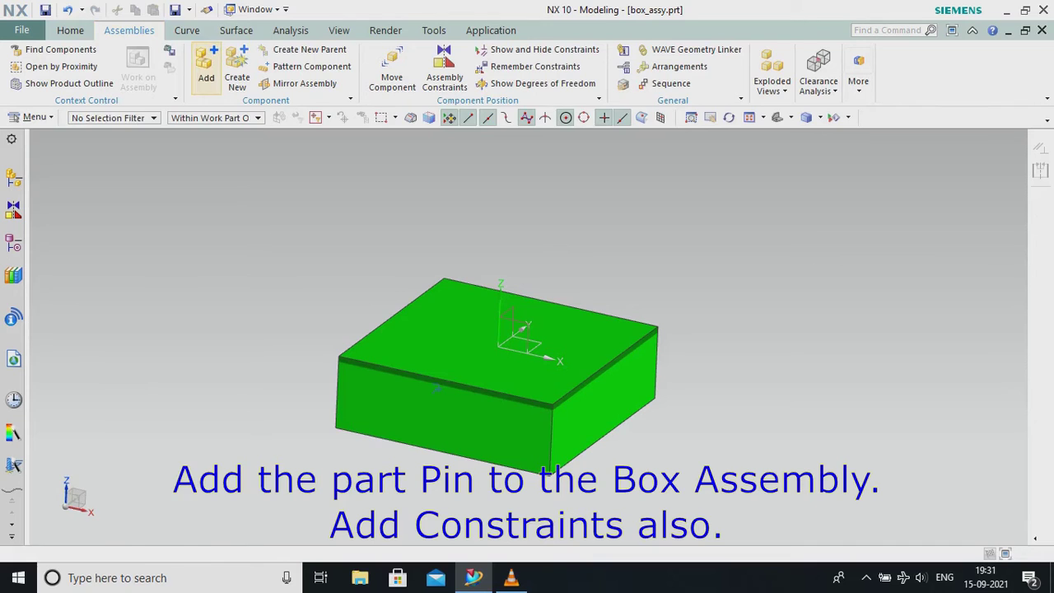
pyautogui.click(206, 66)
pyautogui.click(239, 343)
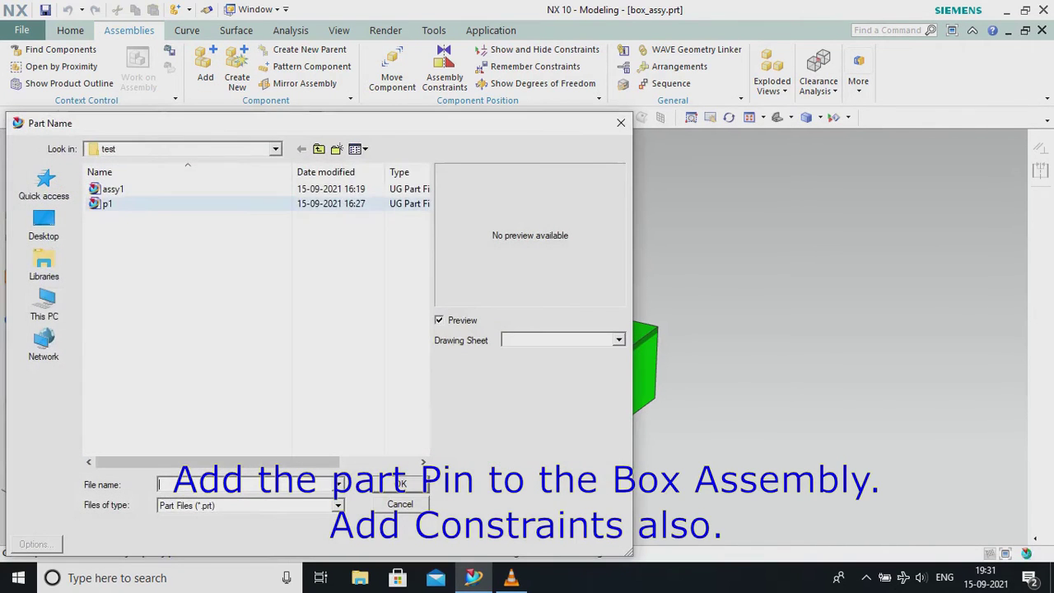
pyautogui.click(319, 149)
pyautogui.doubleClick(206, 224)
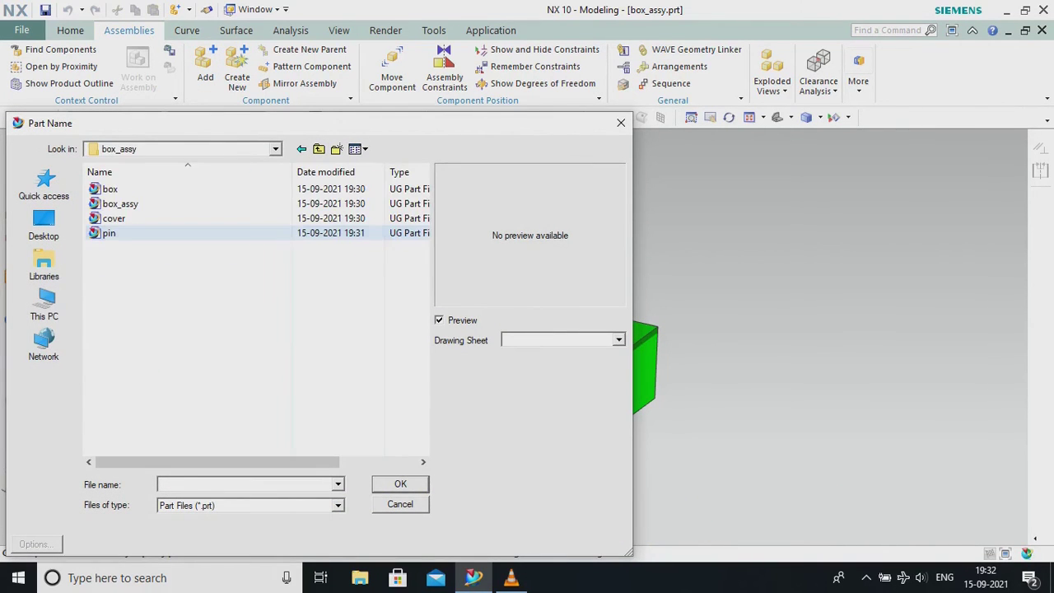
pyautogui.doubleClick(198, 234)
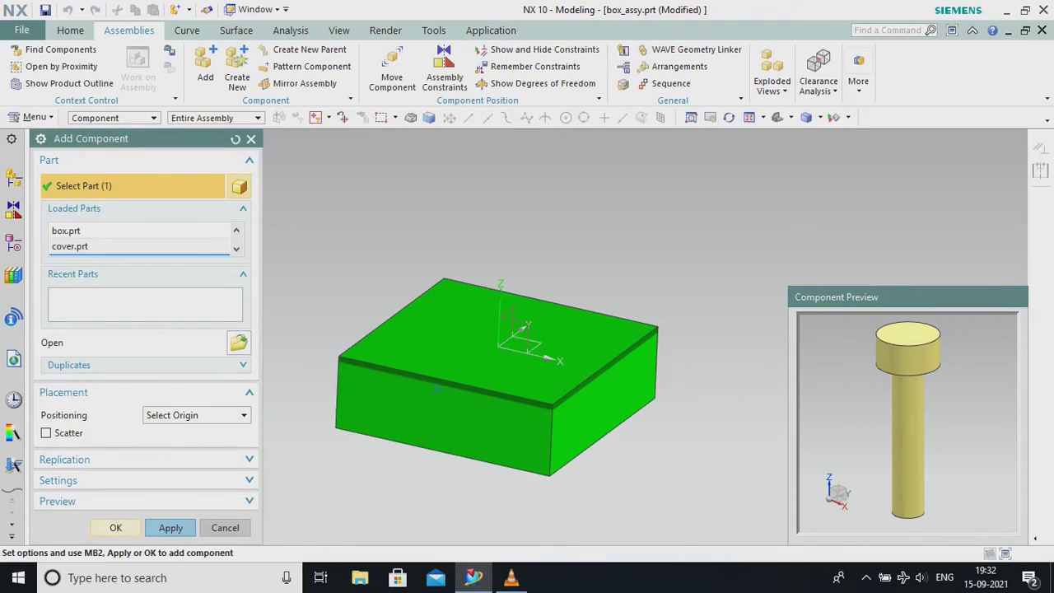
pyautogui.click(116, 527)
pyautogui.click(342, 269)
# Hide the cover component so the box's top rim and corner holes can be accessed.
pyautogui.scroll(2, 271, 345)
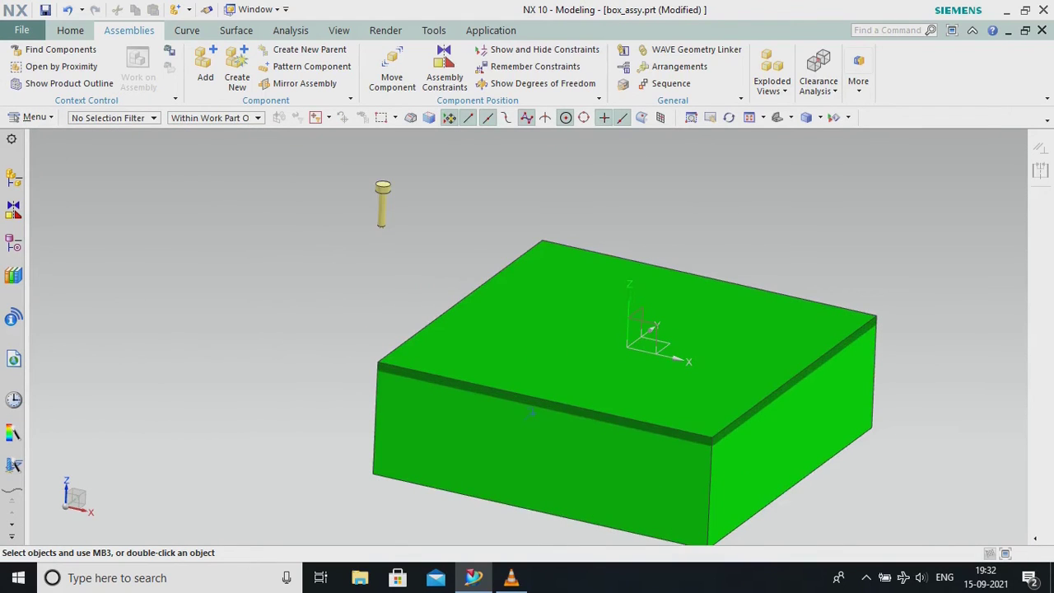
pyautogui.click(13, 178)
pyautogui.click(66, 237)
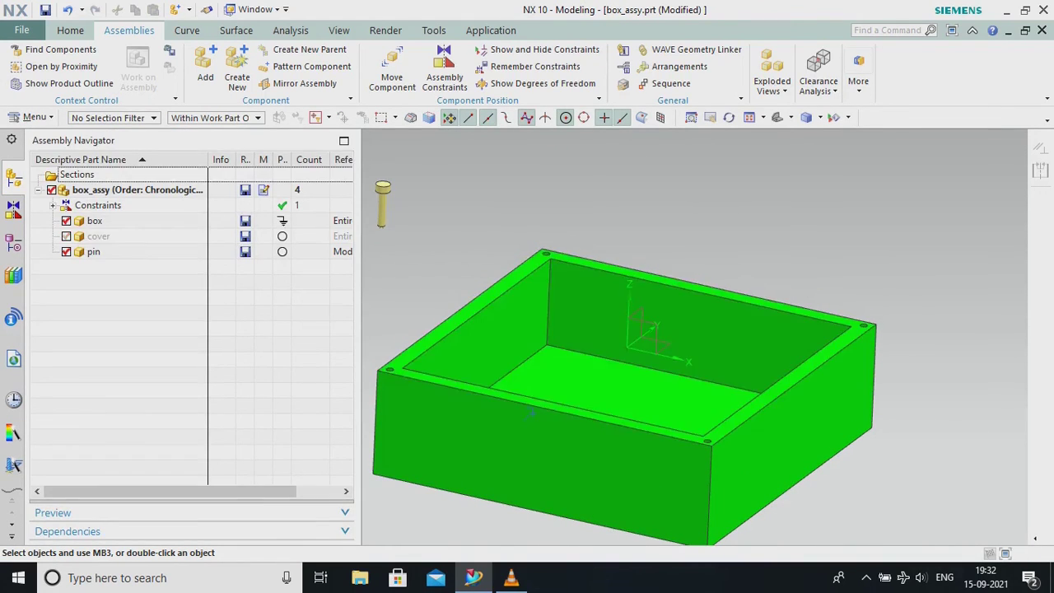
pyautogui.scroll(-2, 964, 233)
pyautogui.scroll(2, 776, 210)
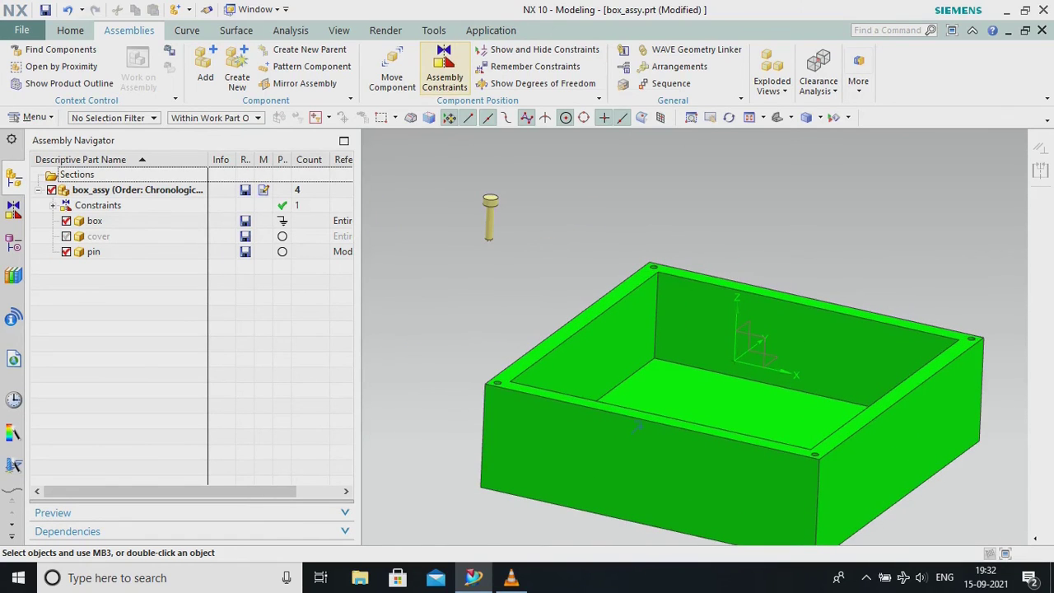
# Show the pin's remaining degrees of freedom, then clear the markers from the display.
pyautogui.click(543, 83)
pyautogui.click(490, 218)
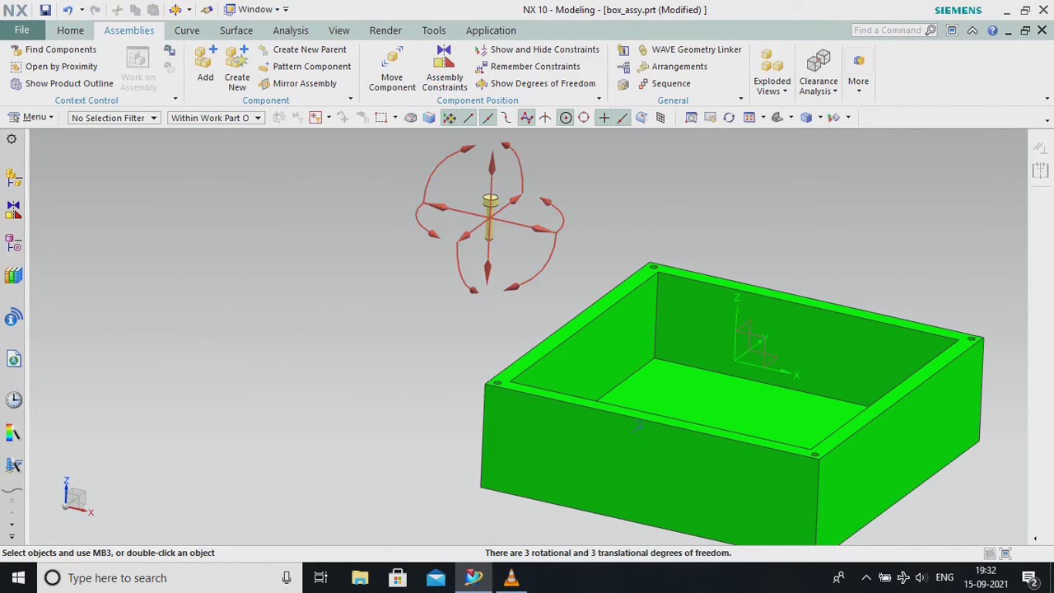
pyautogui.rightClick(224, 254)
pyautogui.click(247, 264)
# Add a Touch Align constraint with Infer Center/Axis between the pin's shank and the box's front-left corner hole.
pyautogui.click(445, 73)
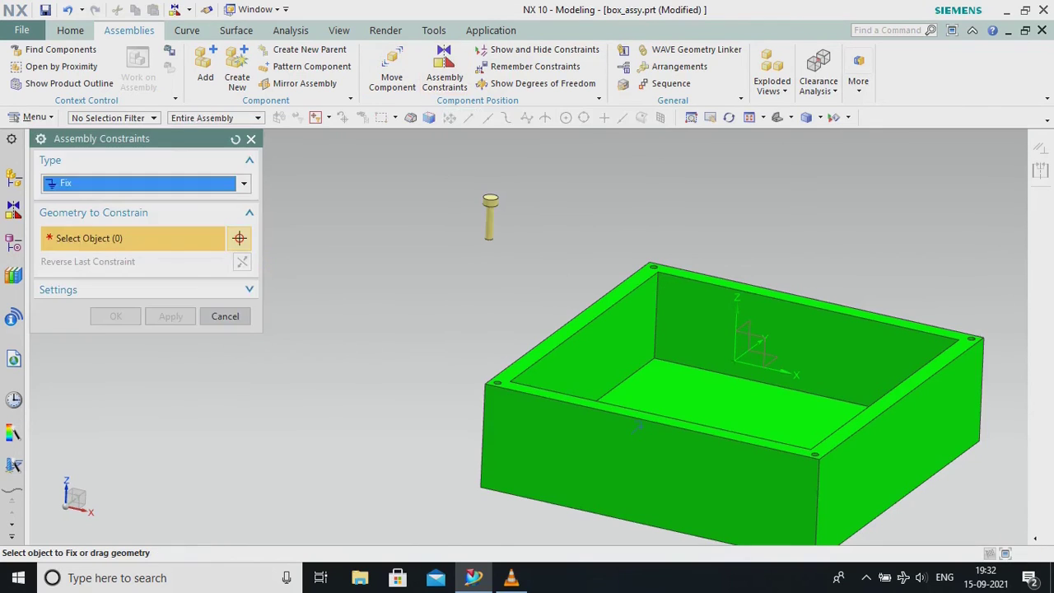
pyautogui.click(244, 184)
pyautogui.click(99, 202)
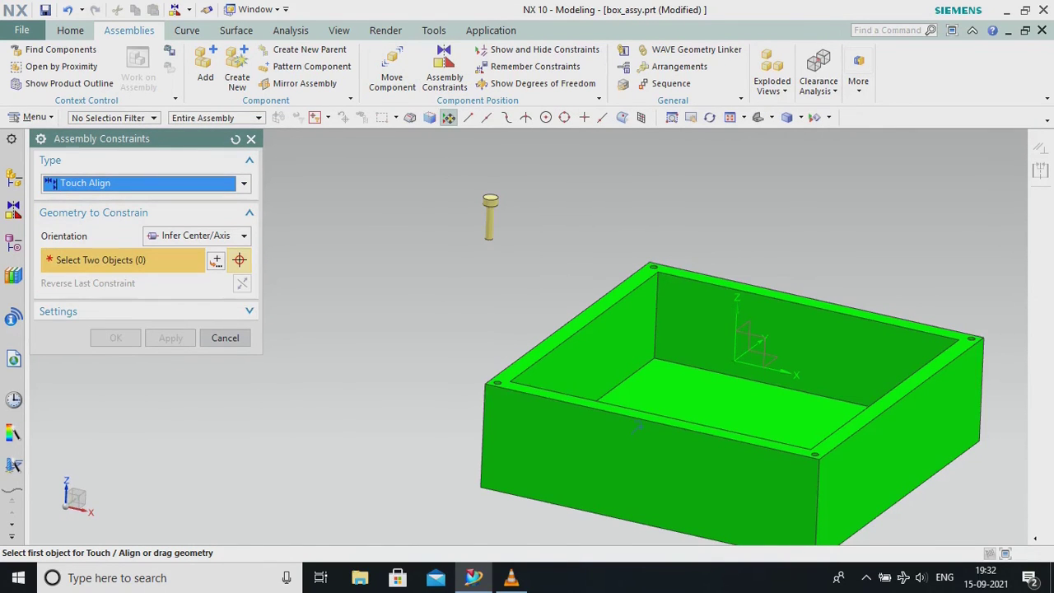
pyautogui.scroll(5, 502, 200)
pyautogui.click(463, 264)
pyautogui.scroll(-5, 408, 217)
pyautogui.scroll(11, 422, 395)
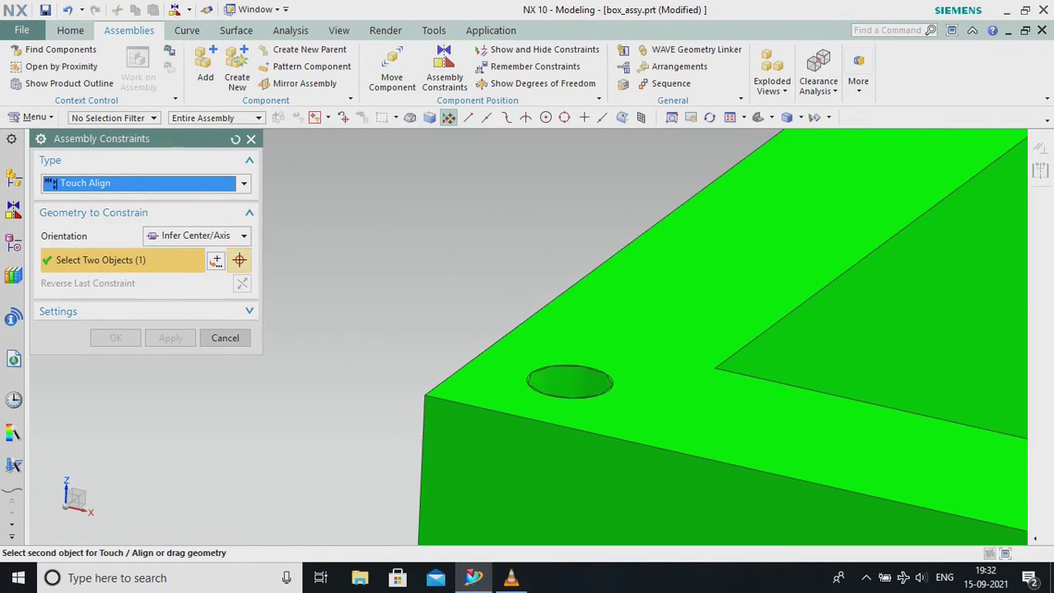
pyautogui.click(568, 387)
pyautogui.scroll(-3, 569, 387)
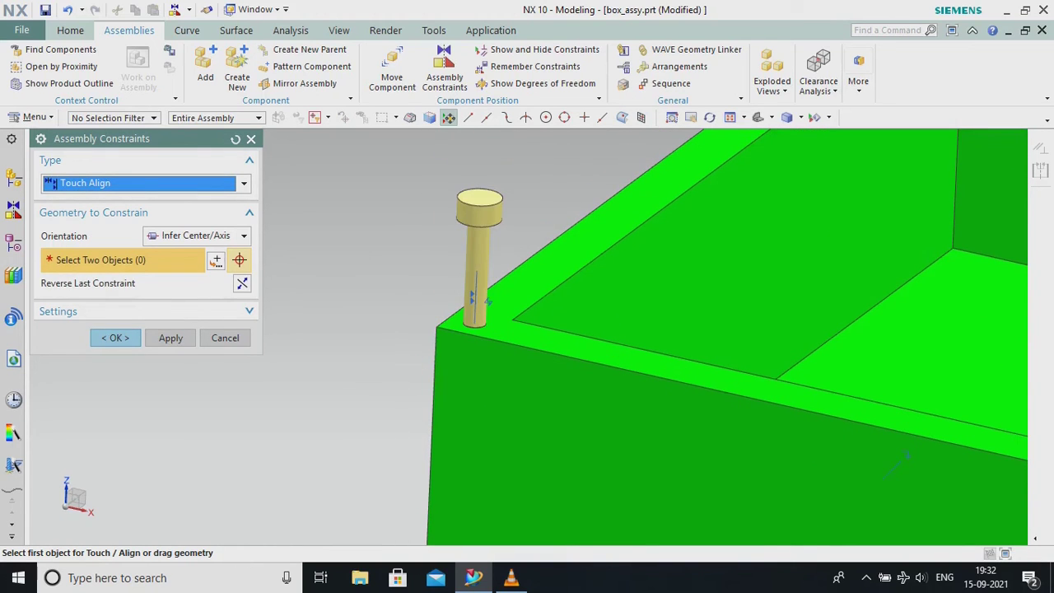
# Add a Distance constraint between the underside of the pin's head and the box's top rim face.
pyautogui.click(244, 183)
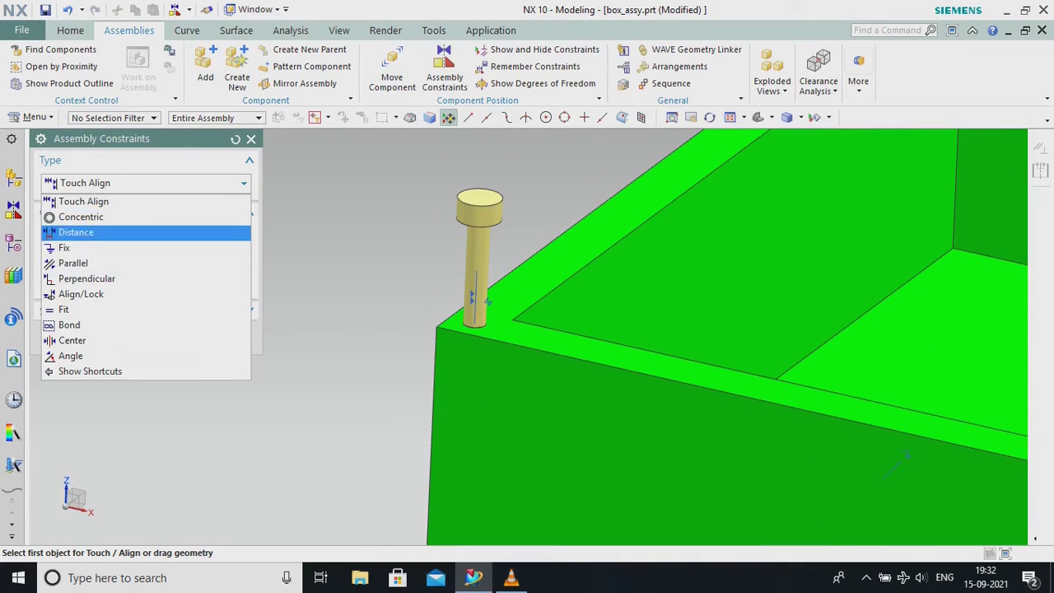
pyautogui.click(82, 233)
pyautogui.moveTo(465, 387); pyautogui.dragTo(457, 239, button='middle')
pyautogui.scroll(-3, 457, 238)
pyautogui.scroll(10, 454, 234)
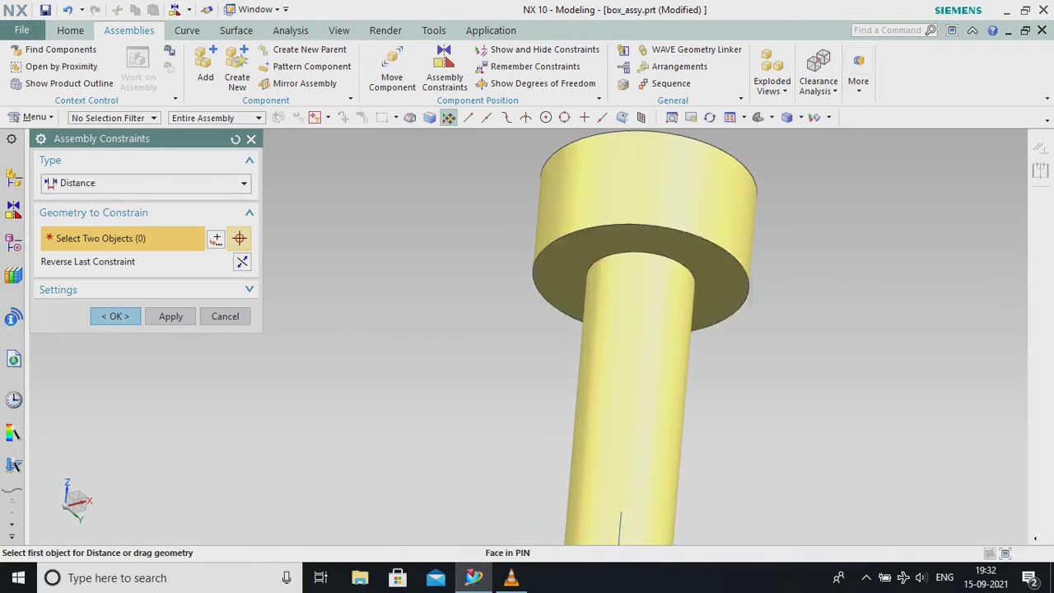
pyautogui.click(560, 276)
pyautogui.scroll(-6, 544, 285)
pyautogui.moveTo(540, 288); pyautogui.dragTo(536, 428, button='middle')
pyautogui.click(537, 426)
pyautogui.scroll(-2, 494, 330)
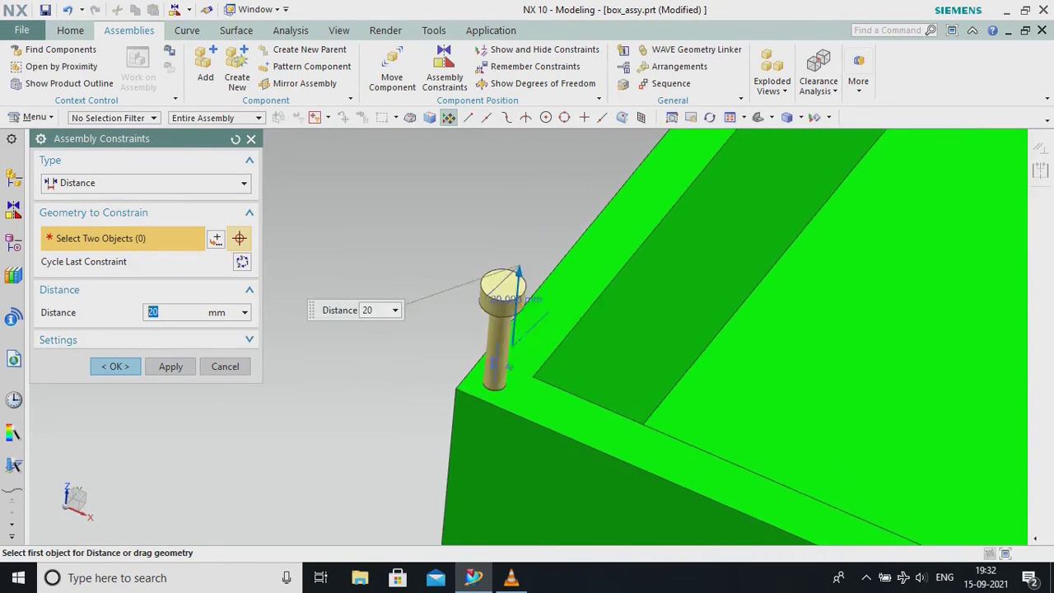
# Set the distance between the pin's head and the box's rim to 5 mm and finish constraining.
pyautogui.scroll(3, 494, 363)
pyautogui.moveTo(494, 363); pyautogui.dragTo(490, 264, button='middle')
pyautogui.moveTo(497, 219); pyautogui.dragTo(505, 268, button='middle')
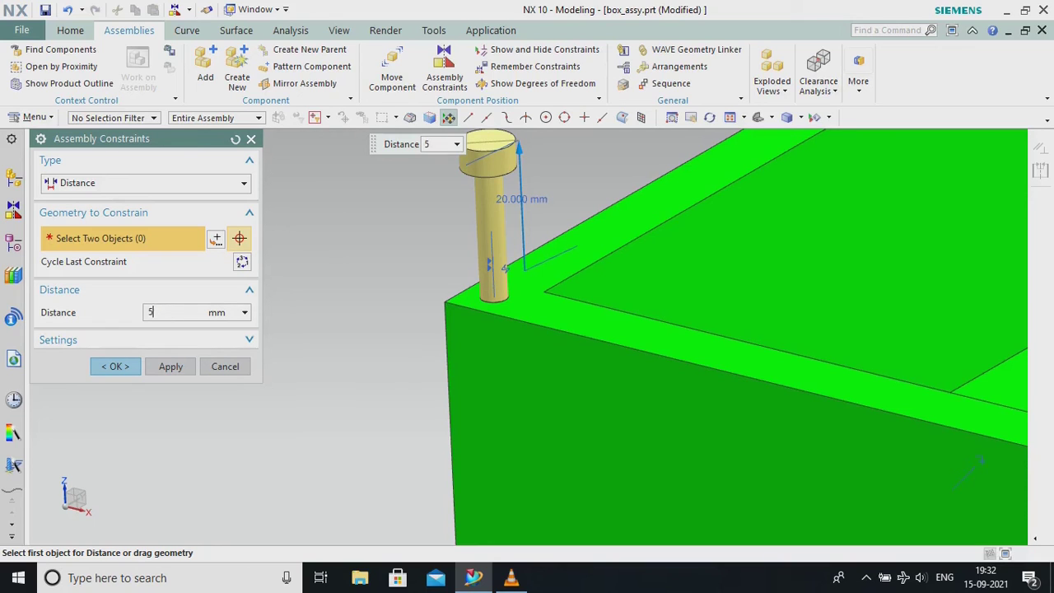
pyautogui.write('5')
pyautogui.press('Return')
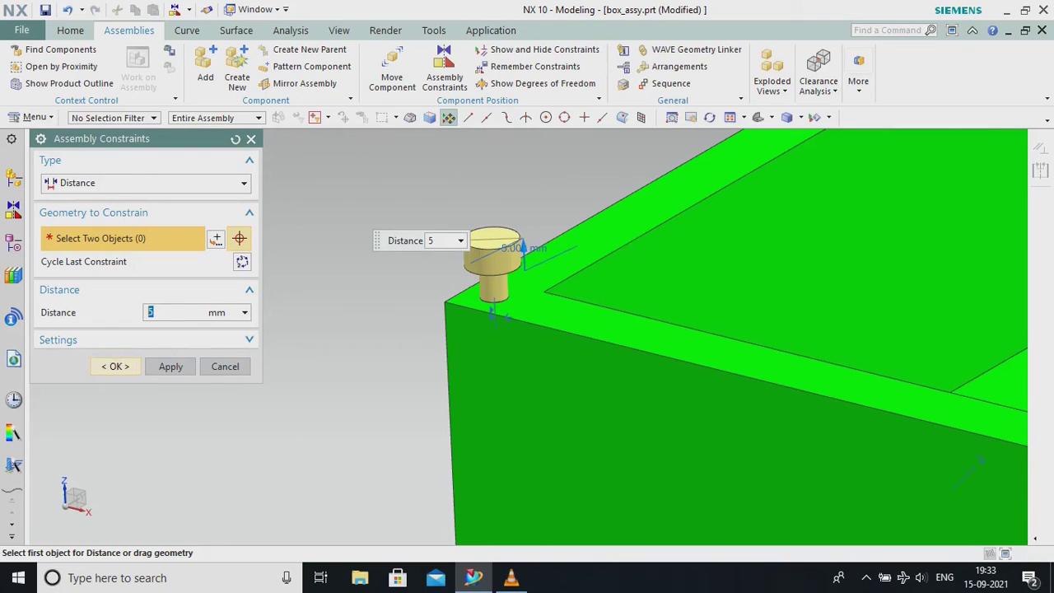
pyautogui.press('Return')
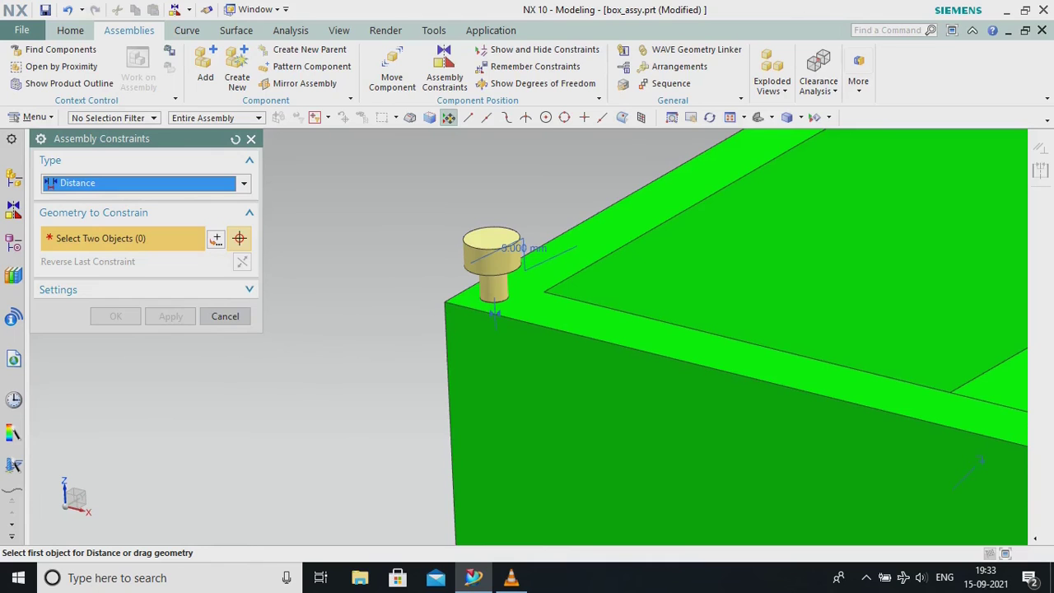
pyautogui.click(244, 183)
pyautogui.press('Escape')
pyautogui.press('Escape')
# Replace the pin's reference set with Entire Part and add a Parallel constraint between its datum geometry and the box.
pyautogui.rightClick(488, 260)
pyautogui.moveTo(541, 332)
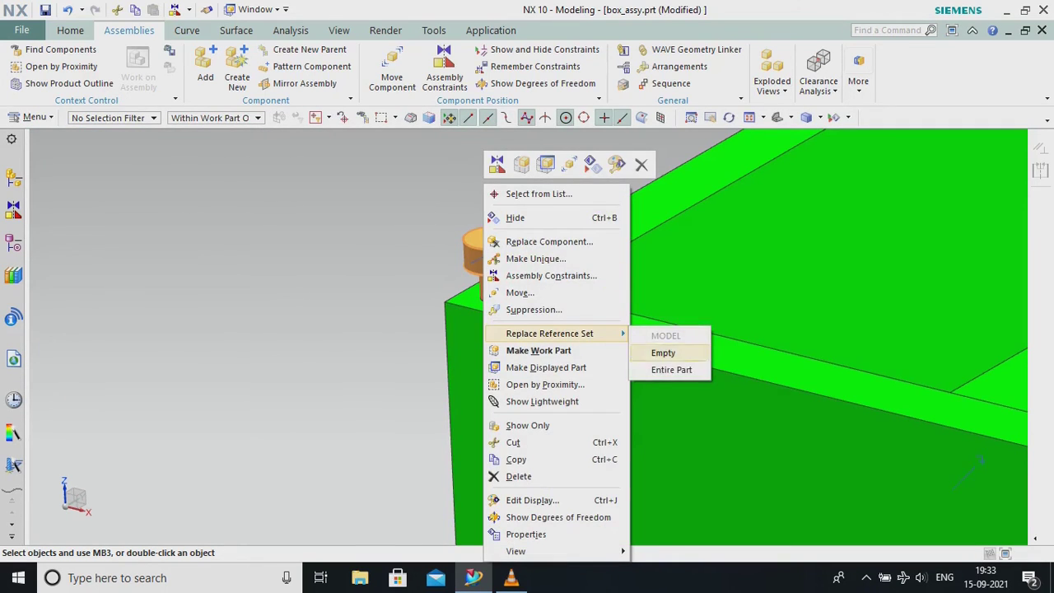
pyautogui.click(669, 370)
pyautogui.click(444, 72)
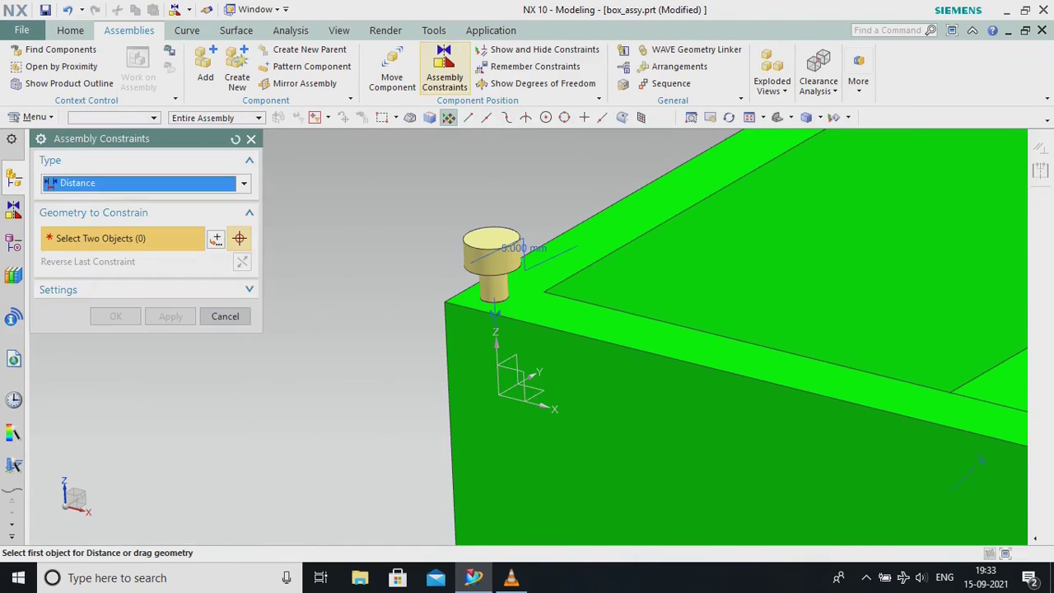
pyautogui.click(243, 184)
pyautogui.click(116, 265)
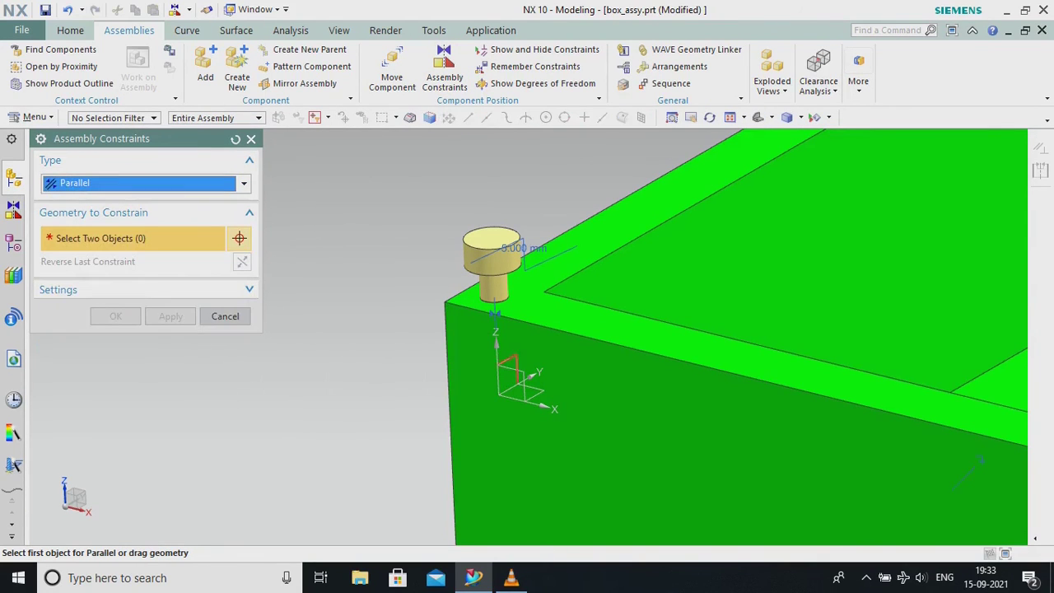
pyautogui.click(515, 387)
pyautogui.click(539, 411)
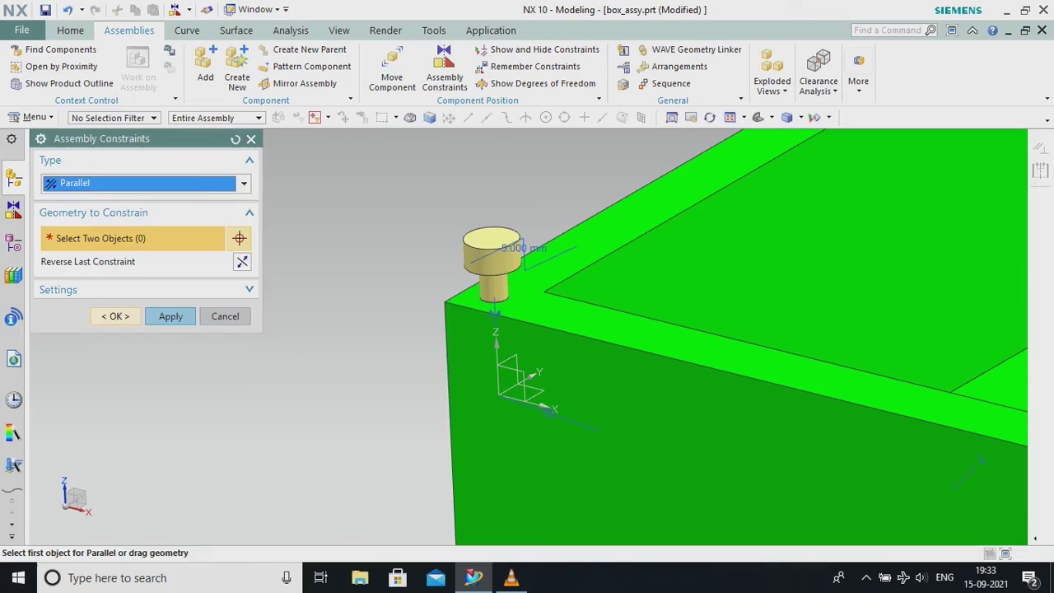
pyautogui.click(116, 316)
# Replace the pin's reference set with MODEL.
pyautogui.rightClick(490, 247)
pyautogui.moveTo(568, 333)
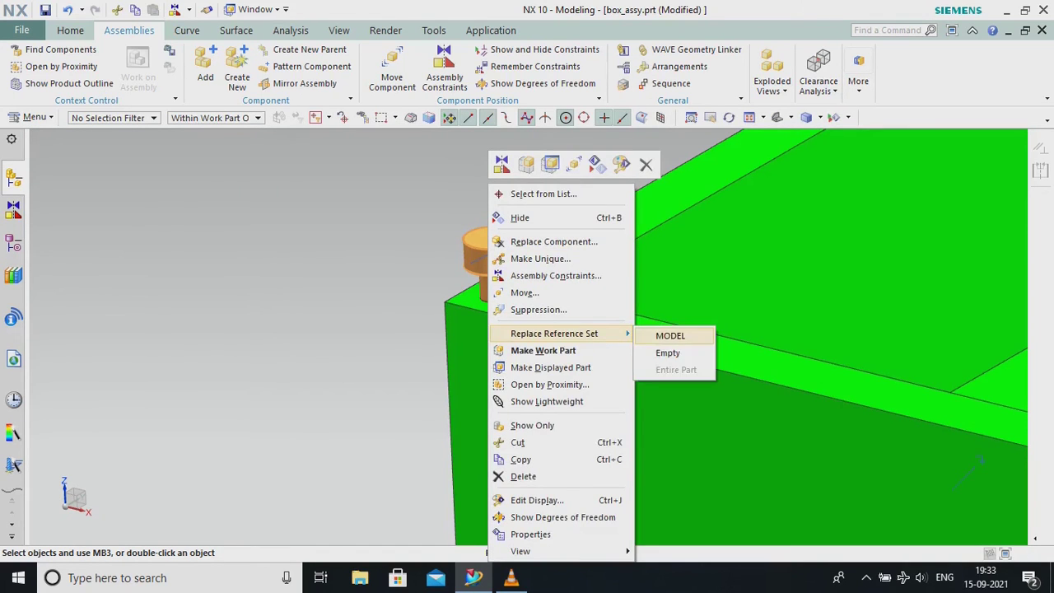
pyautogui.click(670, 336)
# Pattern the pin component with the Reference layout so that every corner hole of the box receives a pin.
pyautogui.scroll(-8, 206, 333)
pyautogui.scroll(2, 288, 383)
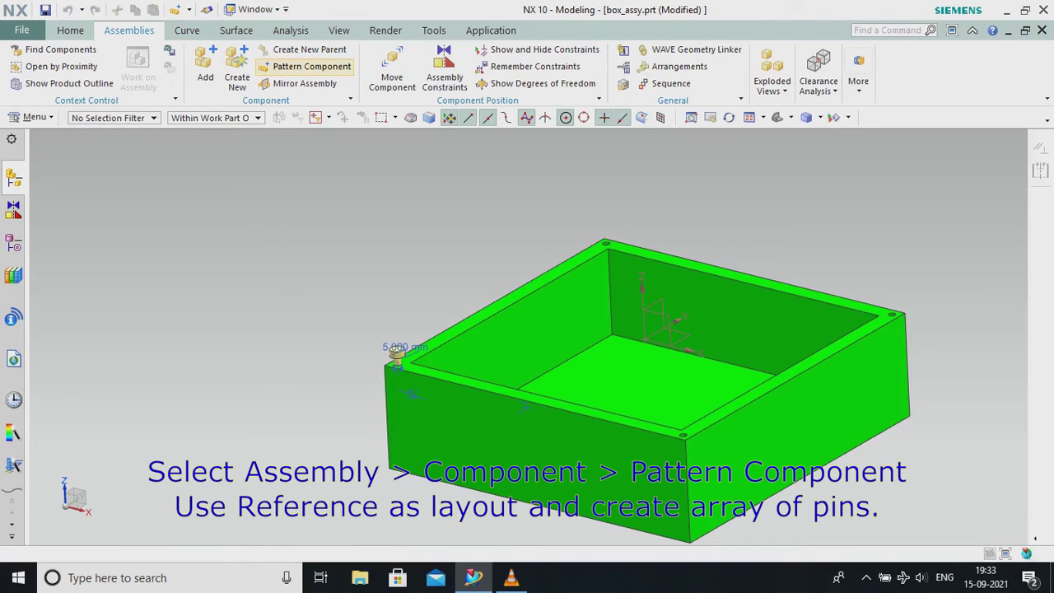
pyautogui.click(311, 65)
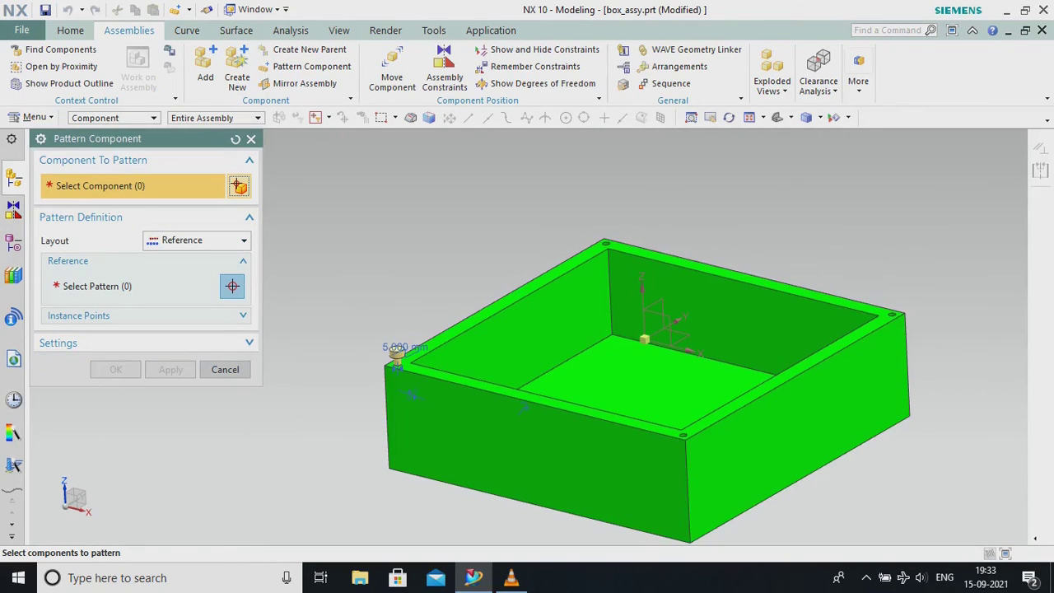
pyautogui.scroll(5, 346, 383)
pyautogui.click(501, 287)
pyautogui.scroll(-4, 329, 288)
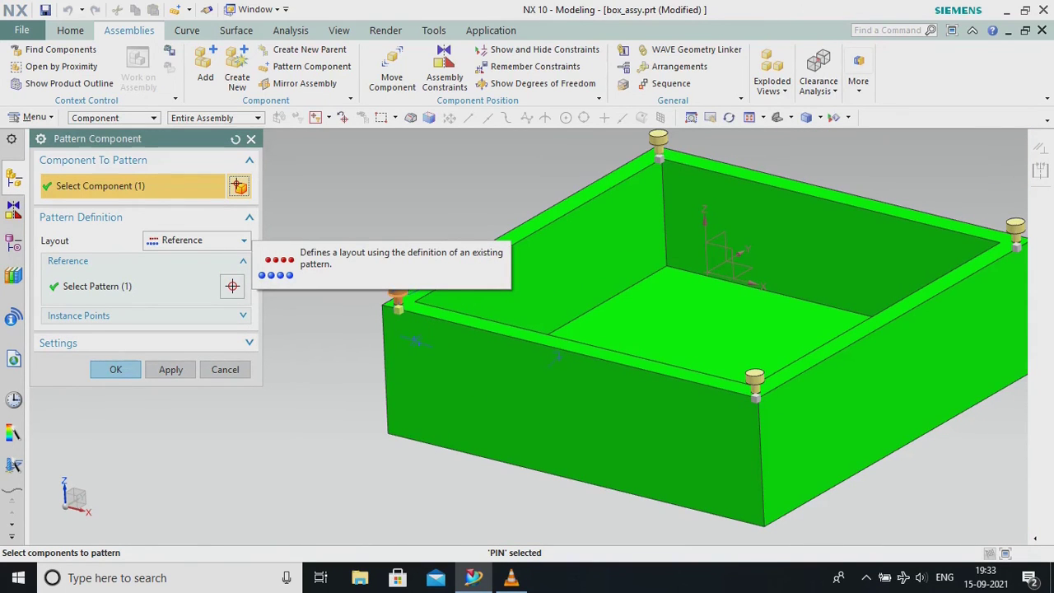
pyautogui.click(115, 369)
pyautogui.scroll(2, 383, 385)
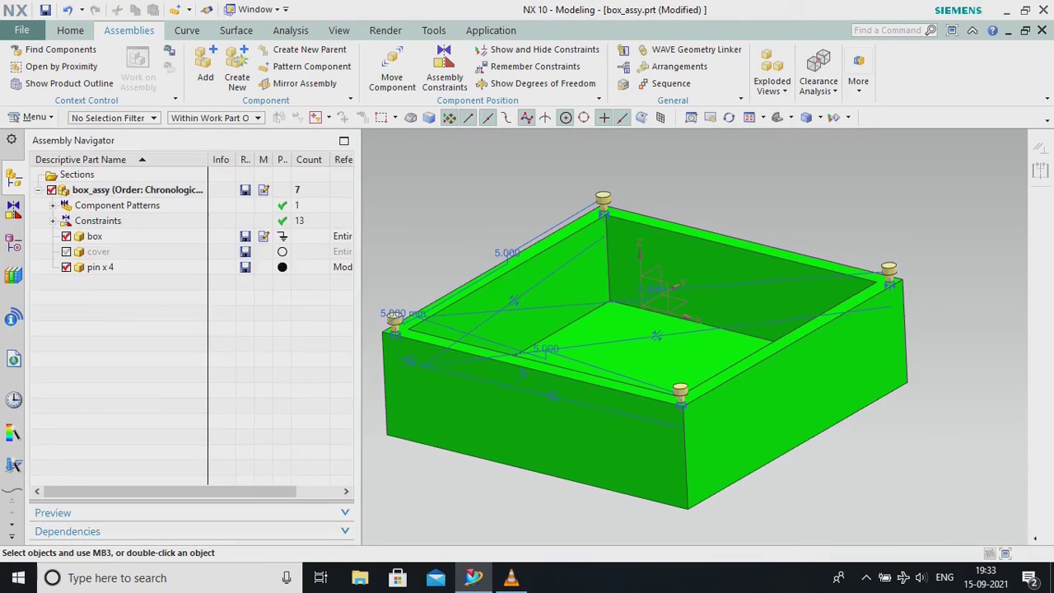
# Hide the assembly constraints in the graphics view and show the cover component.
pyautogui.rightClick(122, 221)
pyautogui.click(190, 231)
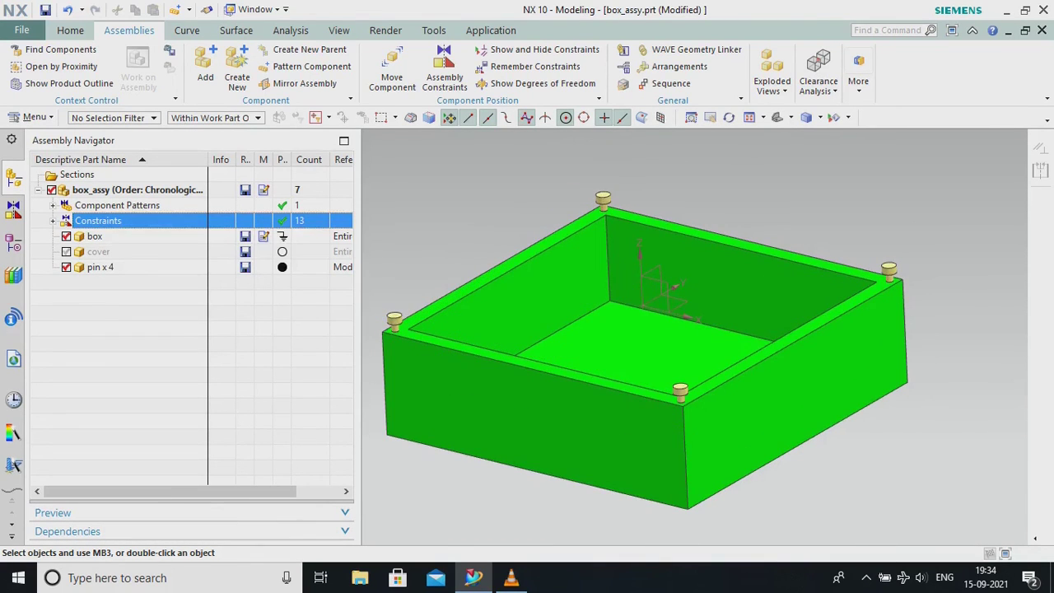
pyautogui.click(66, 252)
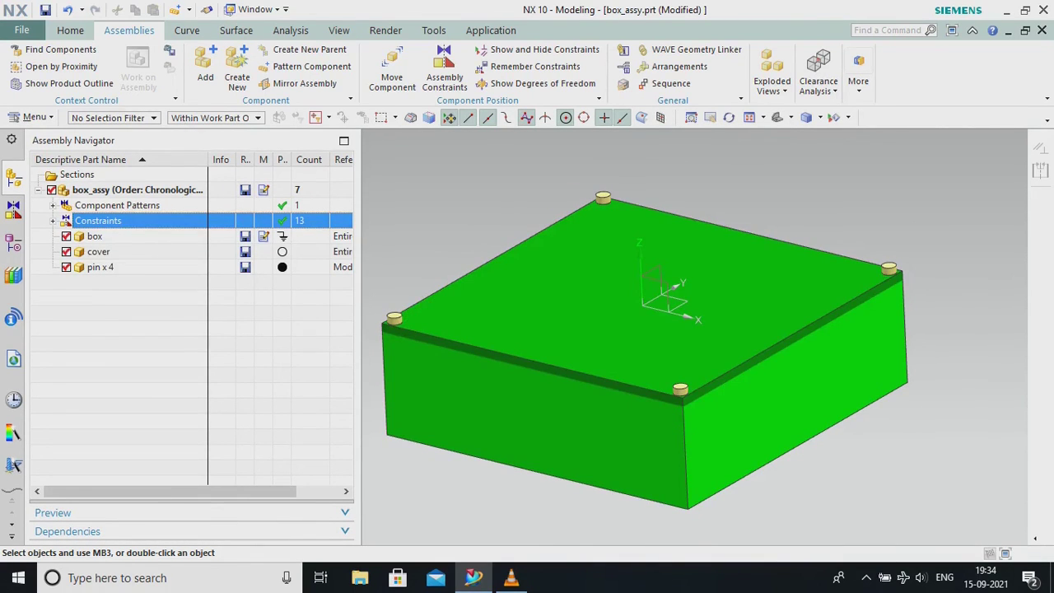
# Hide the box and pins to inspect the cover alone, and show both components again.
pyautogui.click(66, 236)
pyautogui.click(66, 266)
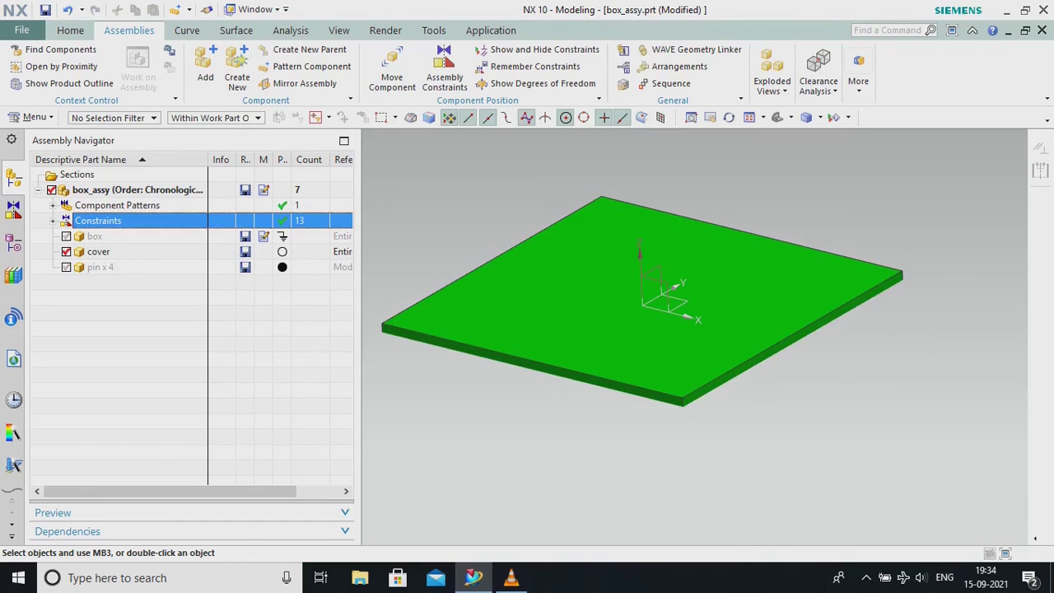
pyautogui.scroll(5, 379, 294)
pyautogui.scroll(-4, 430, 273)
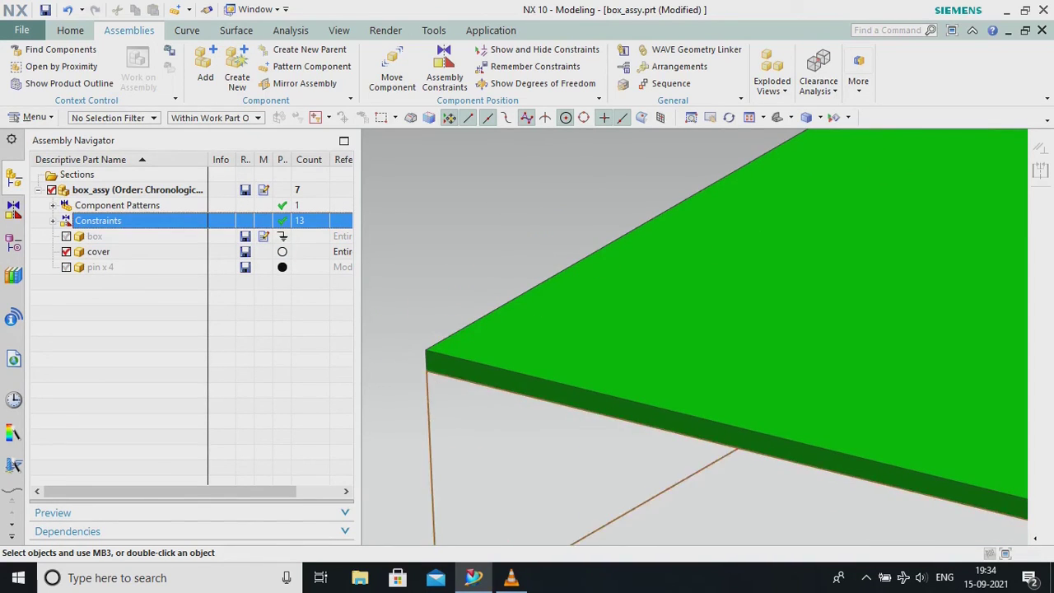
pyautogui.click(66, 237)
pyautogui.click(66, 266)
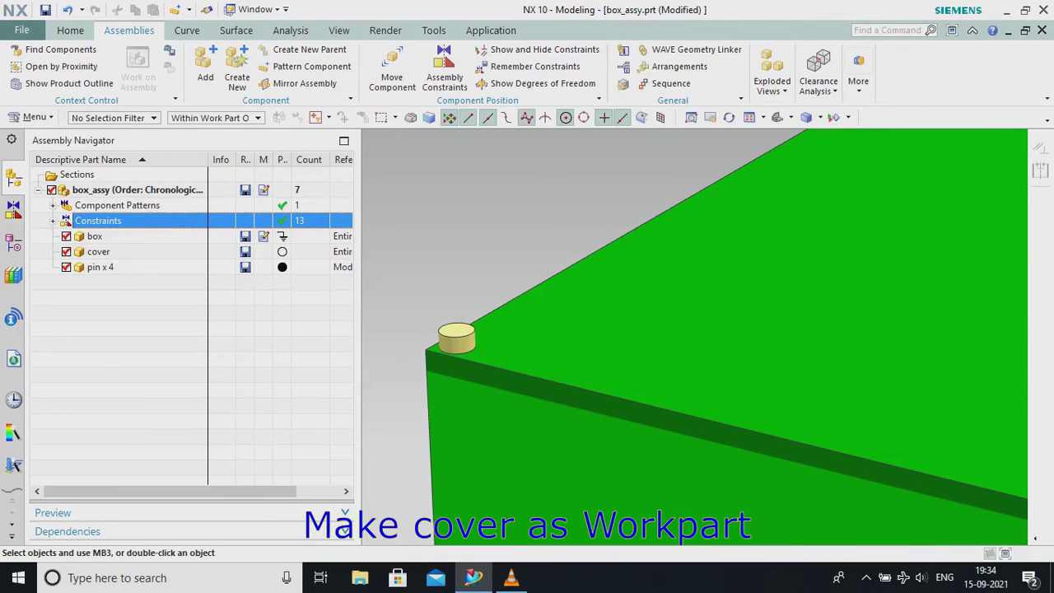
# Make the cover the work part within the assembly.
pyautogui.rightClick(97, 252)
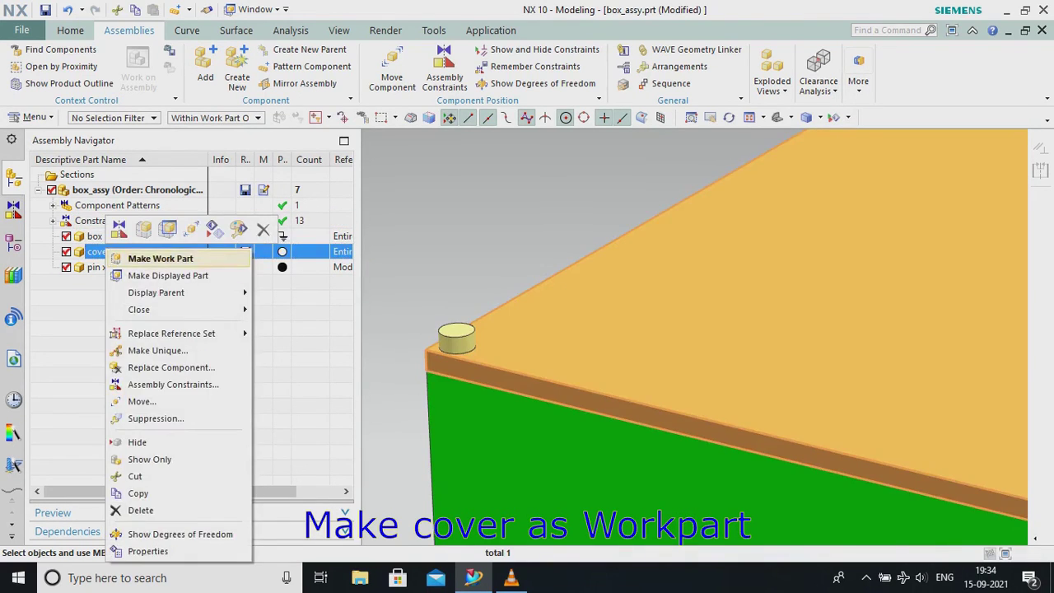
pyautogui.click(161, 258)
pyautogui.scroll(-4, 430, 403)
pyautogui.scroll(1, 403, 412)
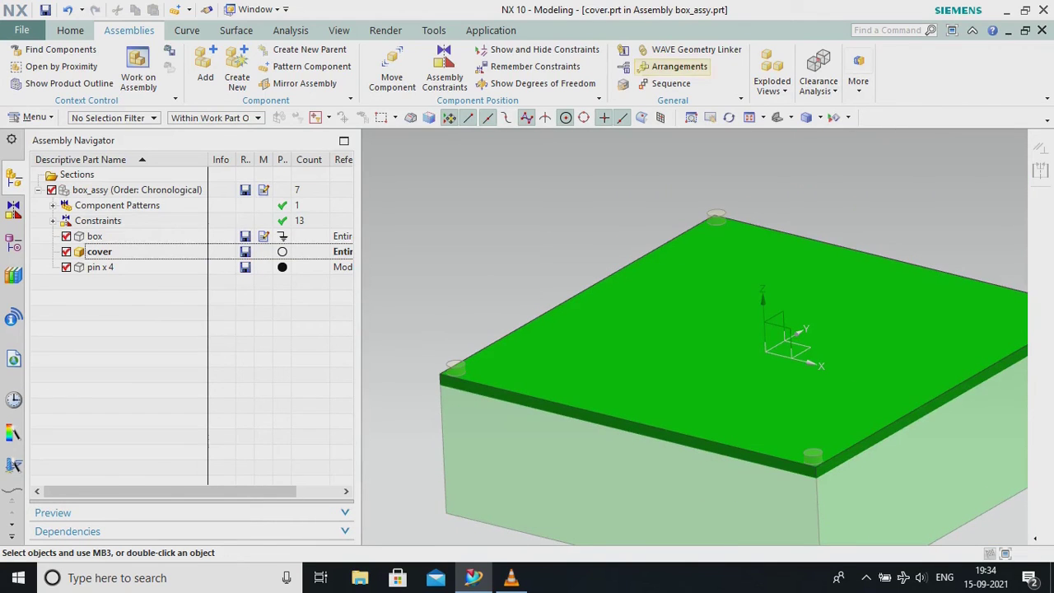
# Link the four pin bodies into the cover with the WAVE Geometry Linker, using the Body type.
pyautogui.click(696, 50)
pyautogui.click(148, 198)
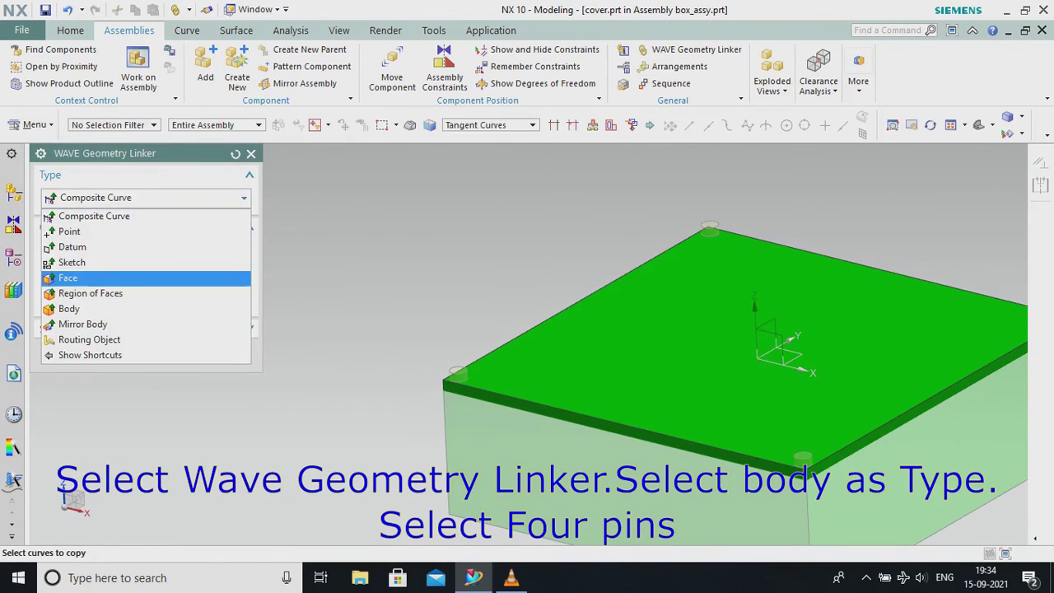
pyautogui.click(69, 309)
pyautogui.click(459, 378)
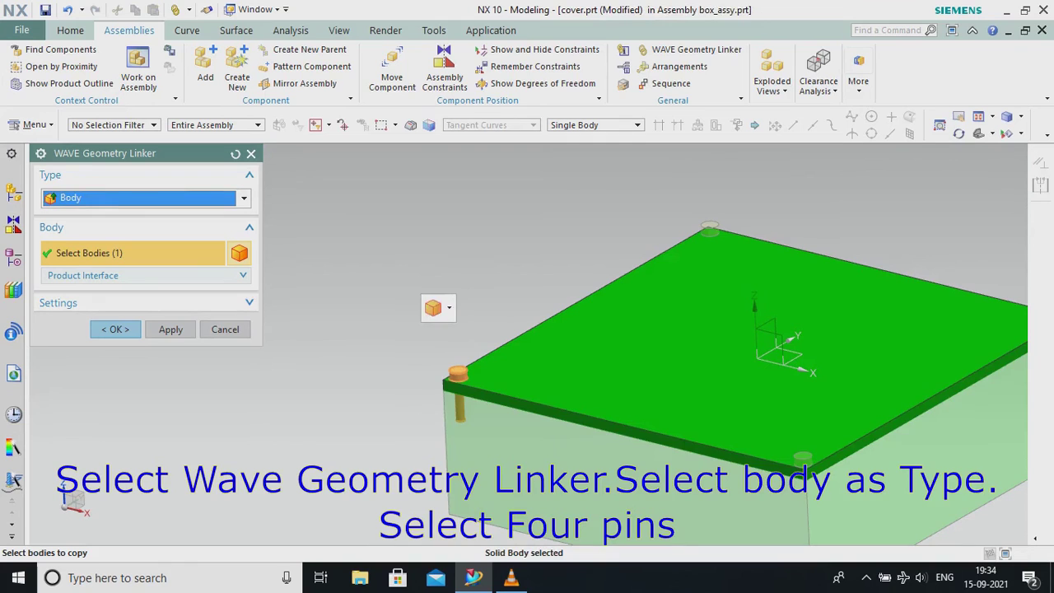
pyautogui.click(802, 460)
pyautogui.scroll(-2, 329, 347)
pyautogui.scroll(2, 529, 269)
pyautogui.click(598, 272)
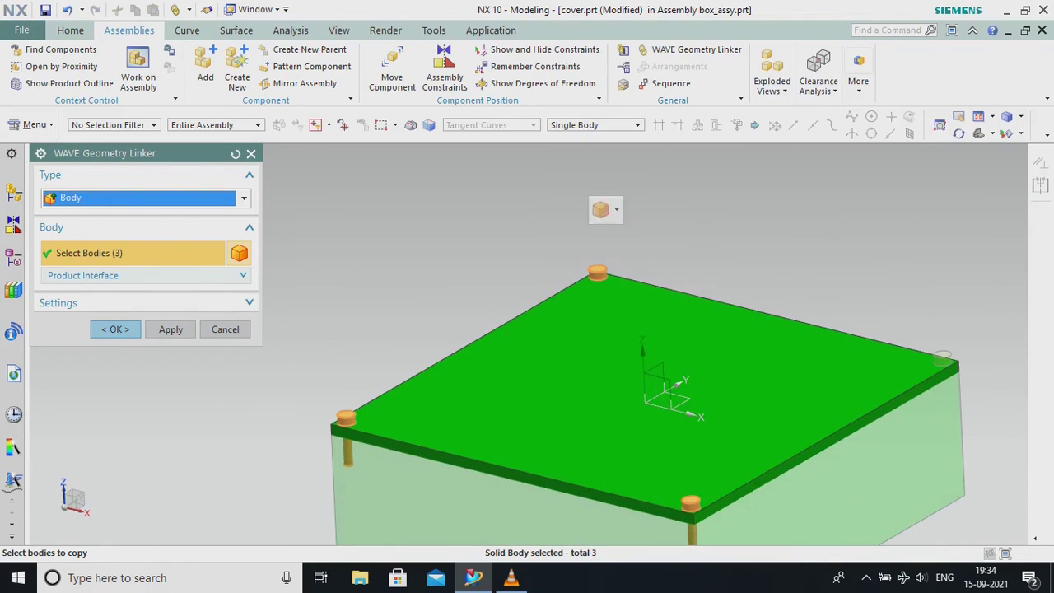
pyautogui.click(943, 358)
pyautogui.click(115, 329)
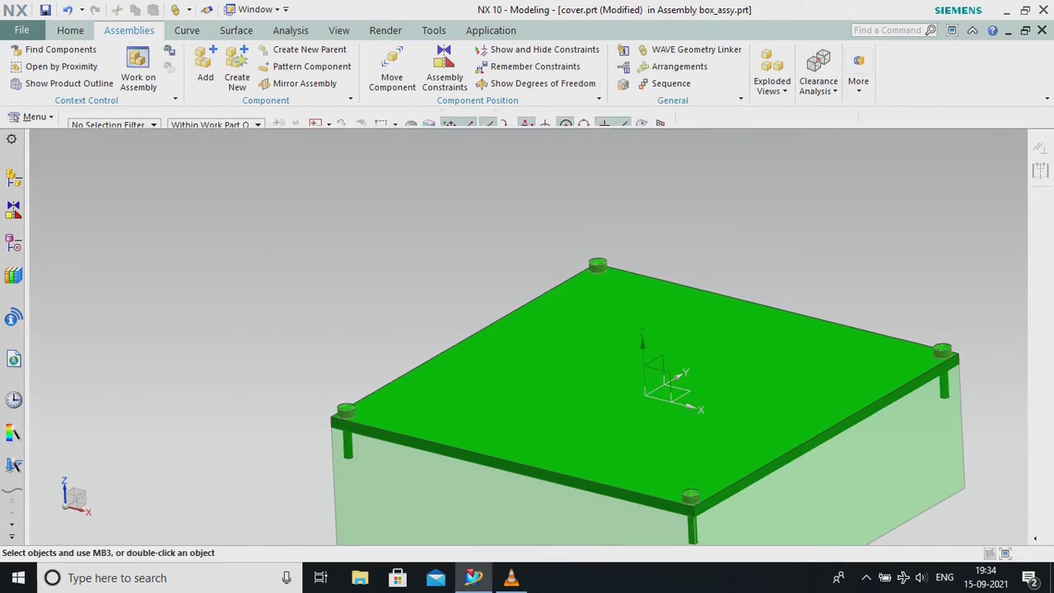
# Hide the four pin components so that only their linked bodies remain on the cover.
pyautogui.scroll(-2, 264, 247)
pyautogui.scroll(1, 249, 265)
pyautogui.click(14, 178)
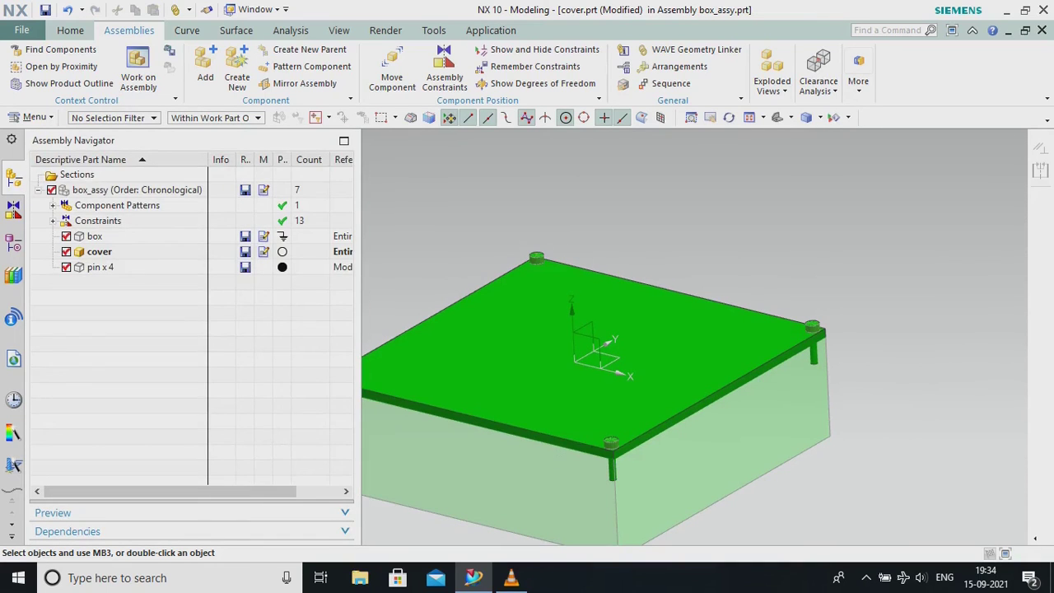
pyautogui.click(66, 267)
# Subtract the four linked pin bodies from the cover body to cut its corner holes.
pyautogui.click(70, 30)
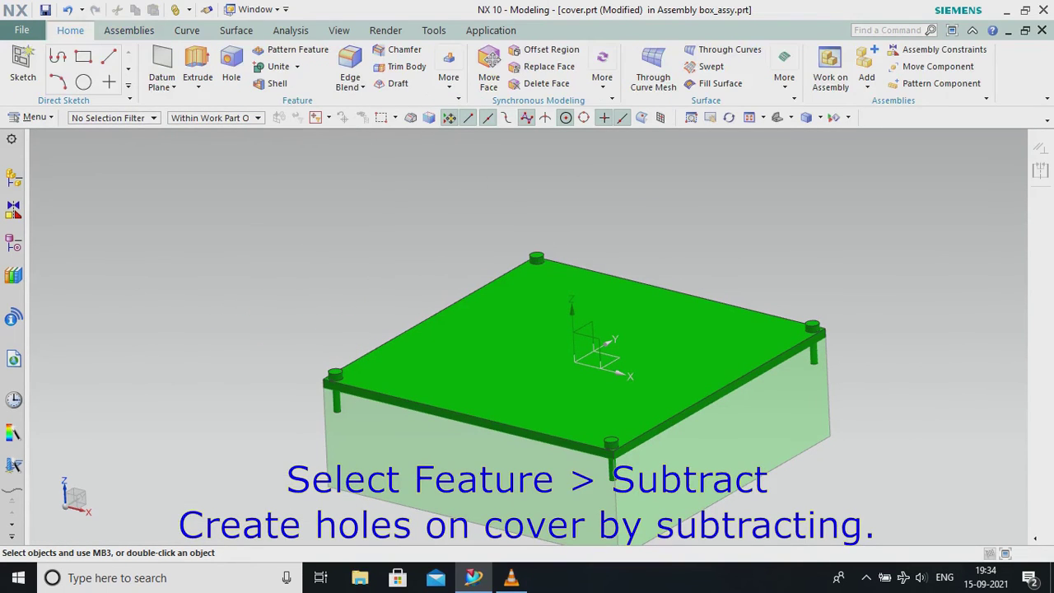
pyautogui.click(297, 66)
pyautogui.click(285, 103)
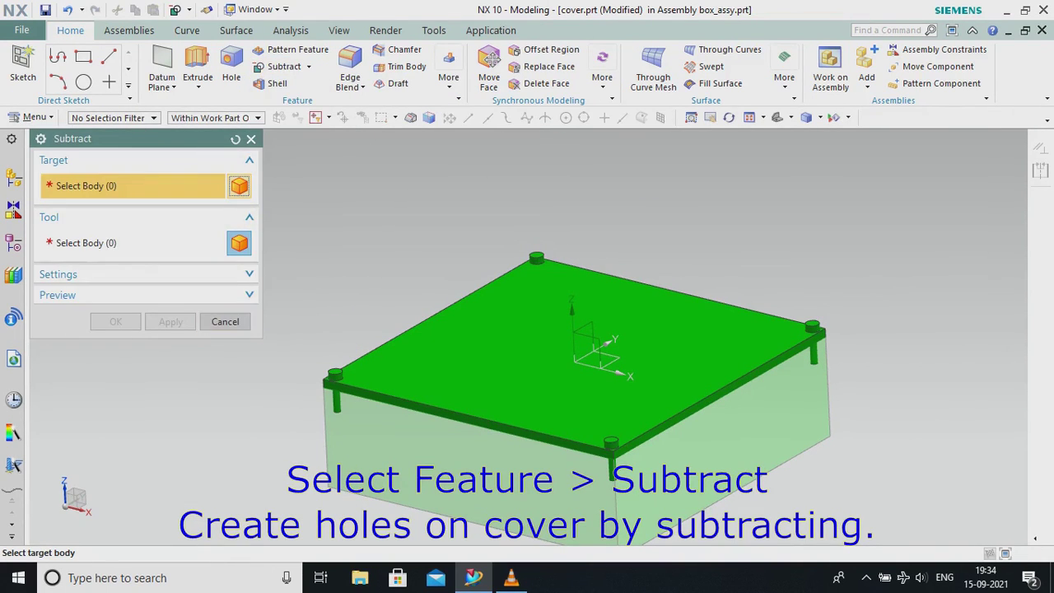
pyautogui.click(431, 321)
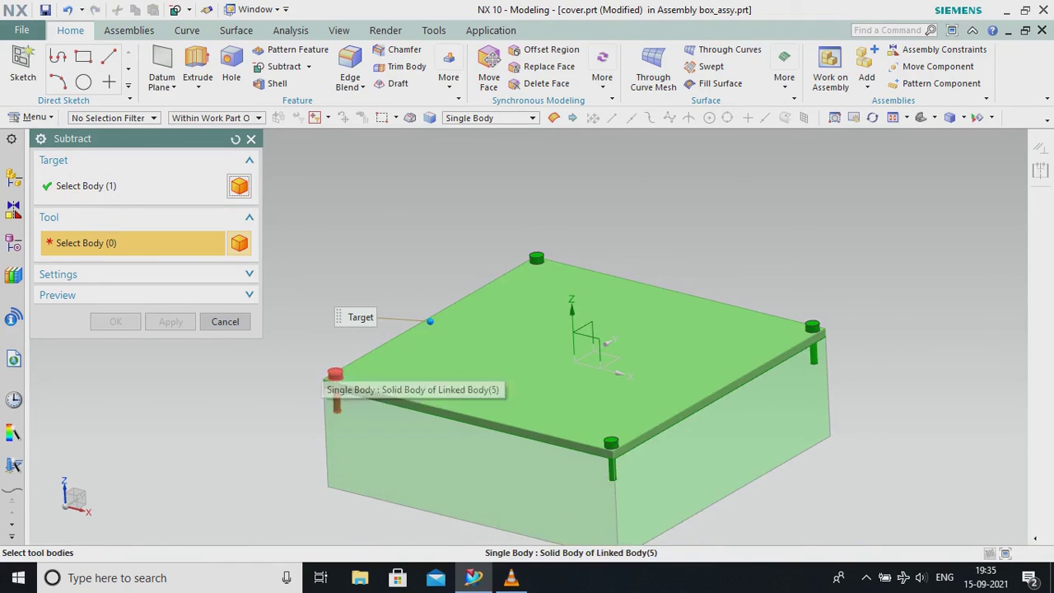
pyautogui.click(336, 373)
pyautogui.click(537, 257)
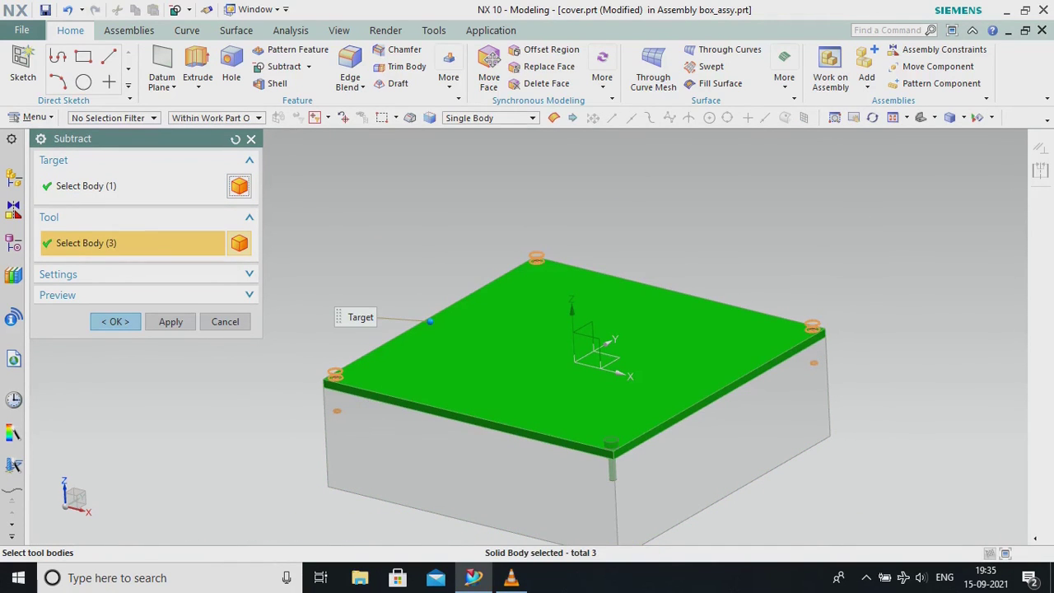
pyautogui.click(611, 449)
pyautogui.click(115, 321)
pyautogui.scroll(5, 239, 395)
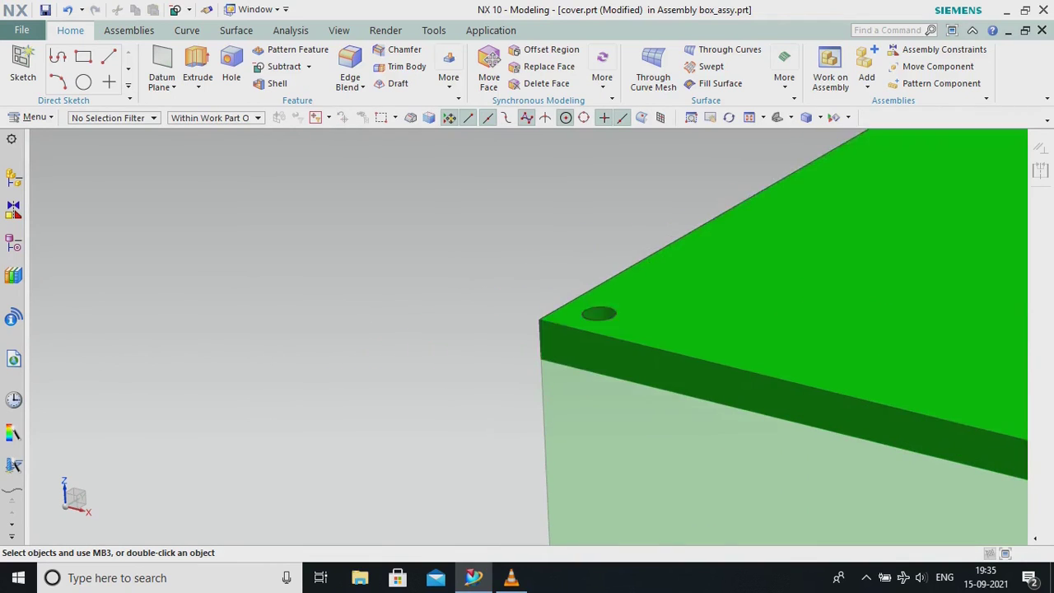
pyautogui.scroll(-3, 301, 279)
pyautogui.moveTo(300, 278)
pyautogui.mouseDown(button='middle')
pyautogui.moveTo(317, 371)
pyautogui.moveTo(301, 275)
pyautogui.mouseUp(button='middle')
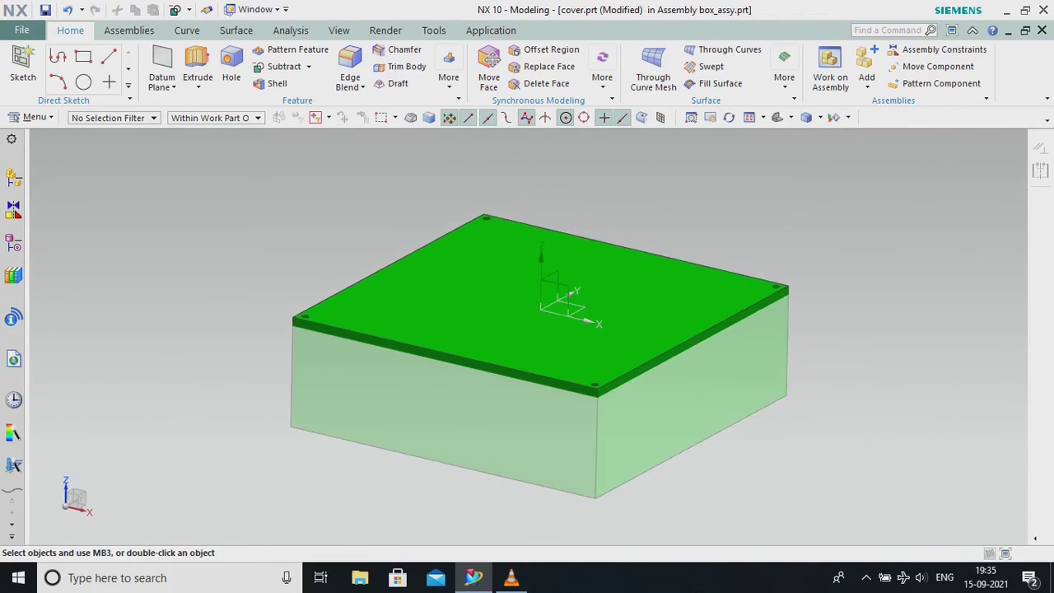
# Make box_assy the work part and show the pin components again.
pyautogui.click(13, 317)
pyautogui.click(13, 177)
pyautogui.rightClick(124, 191)
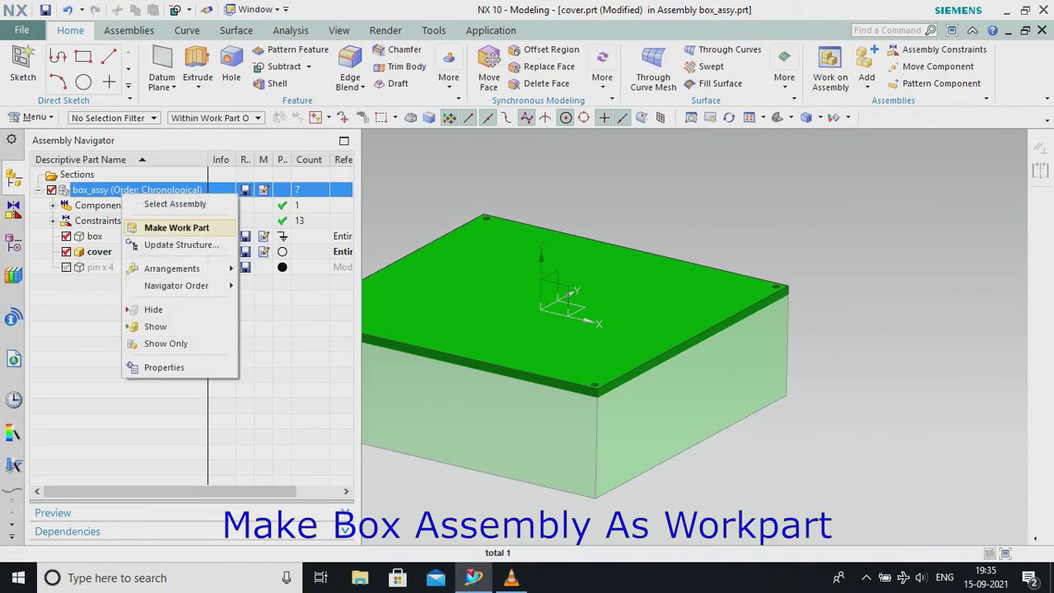
pyautogui.click(176, 227)
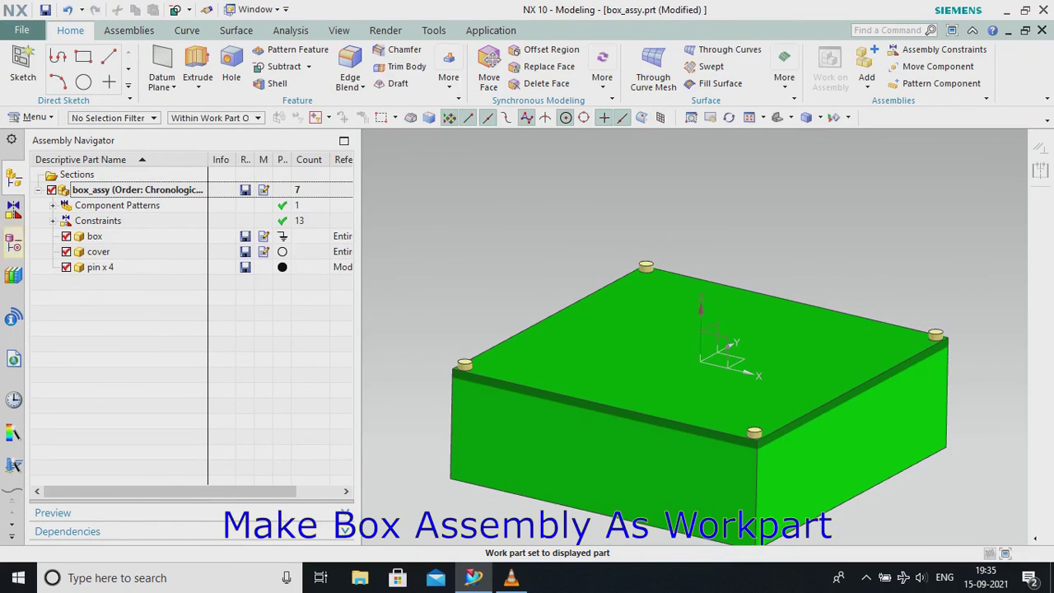
# Make the cover the displayed part.
pyautogui.click(99, 252)
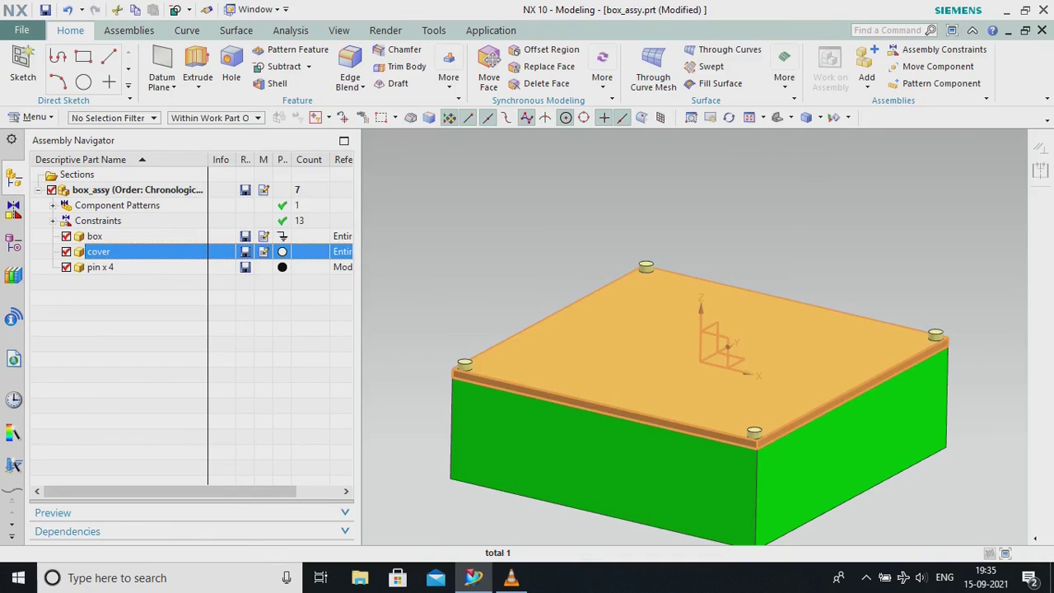
pyautogui.click(535, 216)
pyautogui.press('Escape')
pyautogui.click(13, 177)
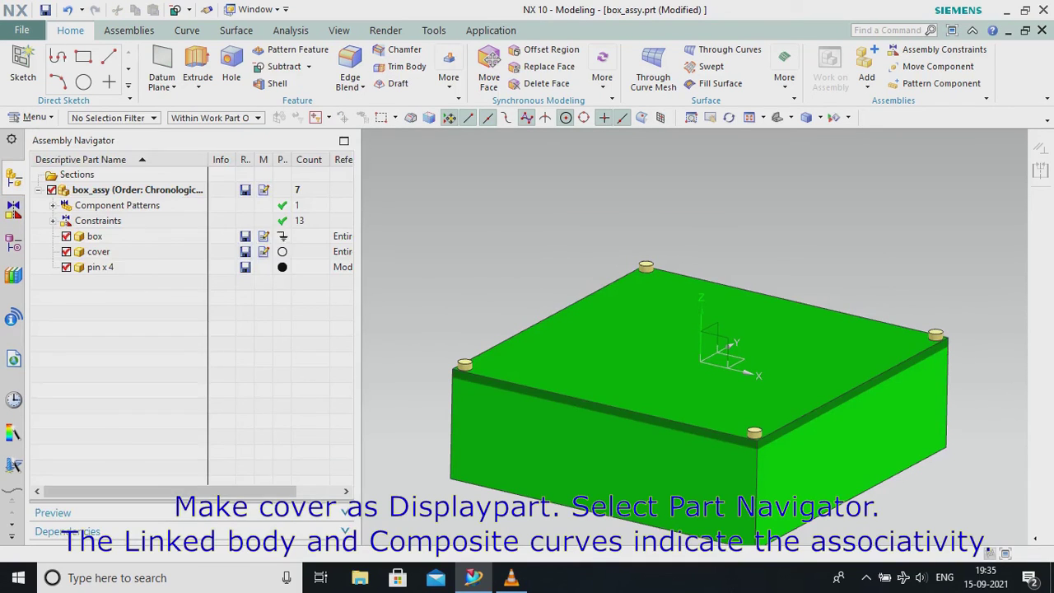
pyautogui.rightClick(126, 252)
pyautogui.click(189, 258)
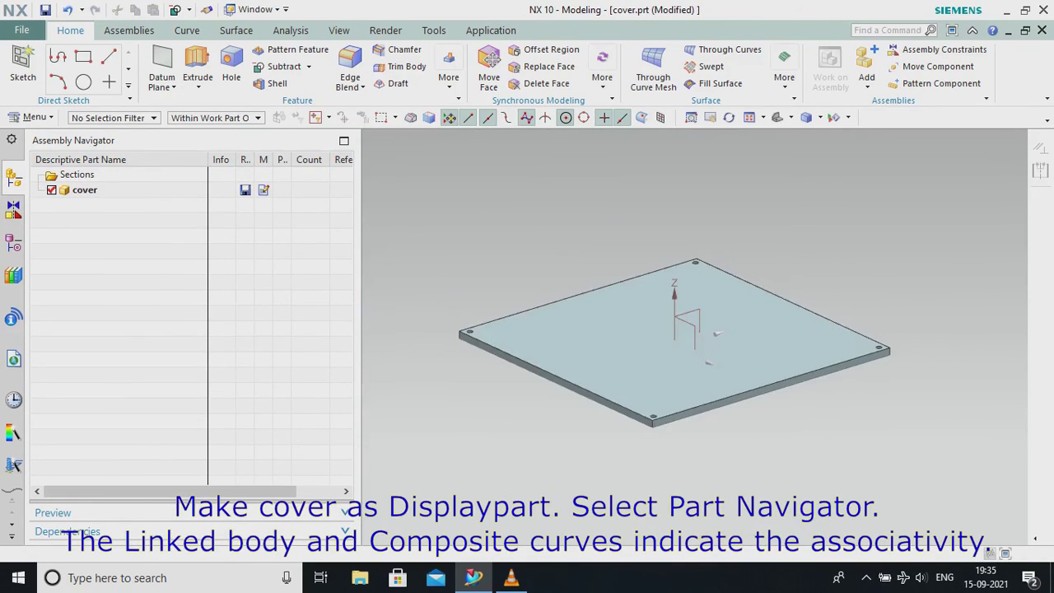
# Examine the linked composite curve and the four linked bodies in the cover's model history.
pyautogui.click(13, 243)
pyautogui.click(133, 252)
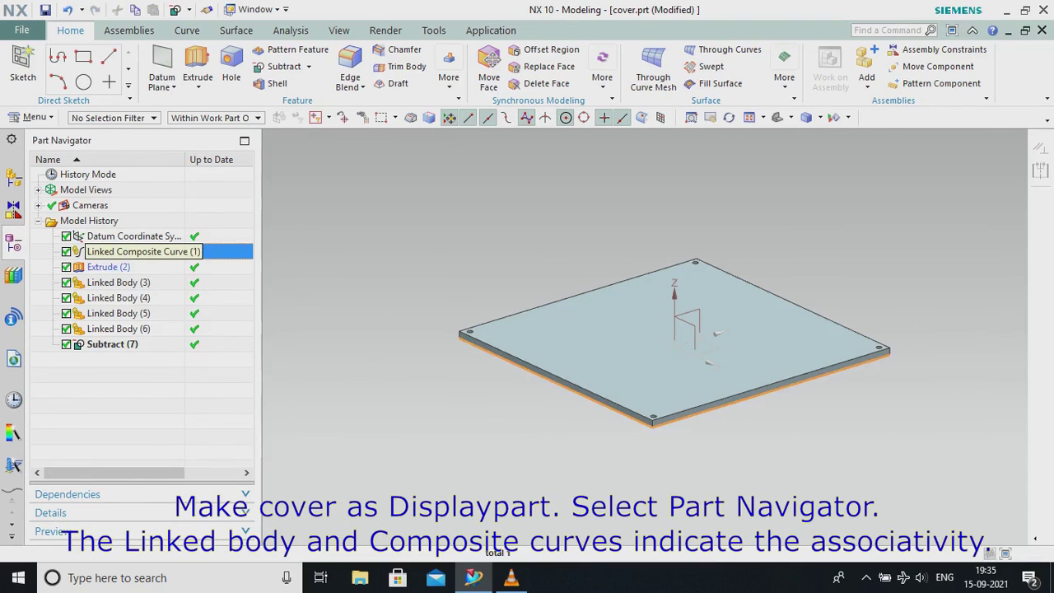
pyautogui.click(118, 282)
pyautogui.click(119, 298)
pyautogui.click(118, 314)
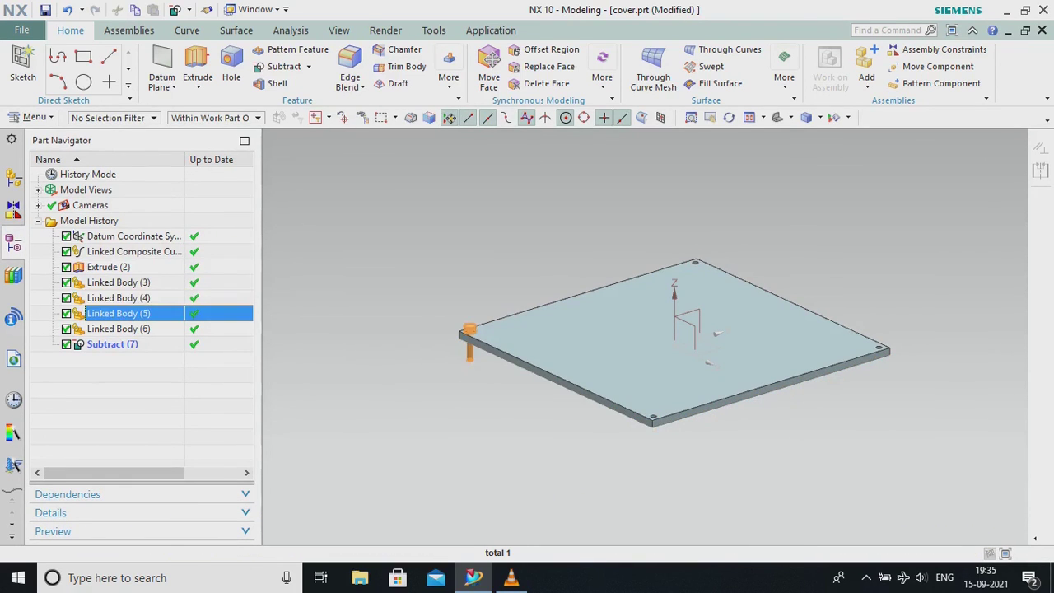
pyautogui.click(118, 328)
pyautogui.click(118, 313)
pyautogui.click(119, 298)
pyautogui.click(119, 283)
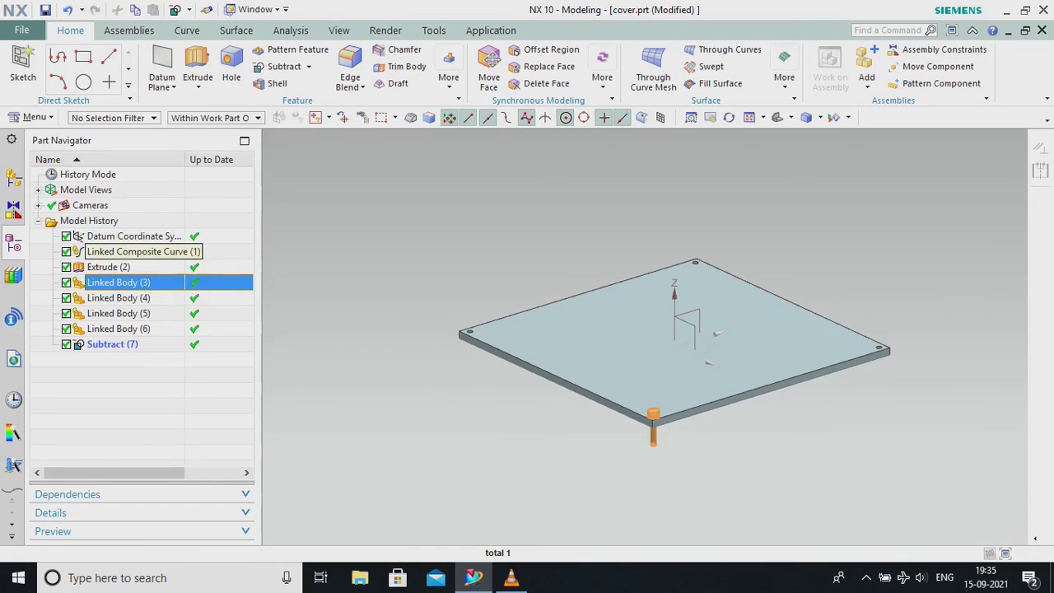
pyautogui.click(133, 252)
pyautogui.moveTo(651, 363); pyautogui.dragTo(688, 371, button='middle')
# Display the cover's parent box_assy and make that assembly the work part.
pyautogui.click(13, 178)
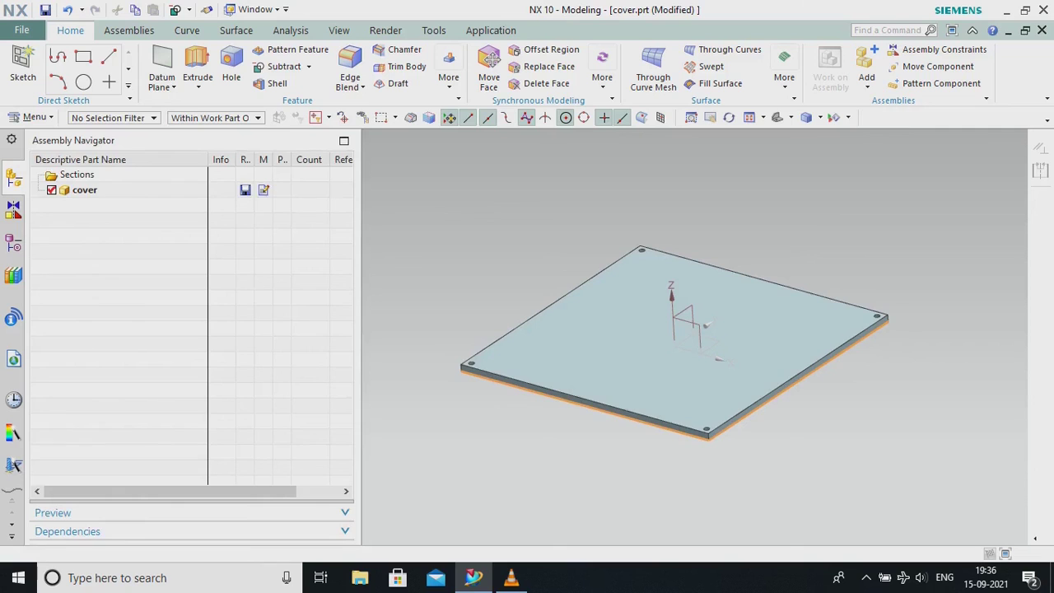
pyautogui.rightClick(148, 193)
pyautogui.moveTo(200, 204)
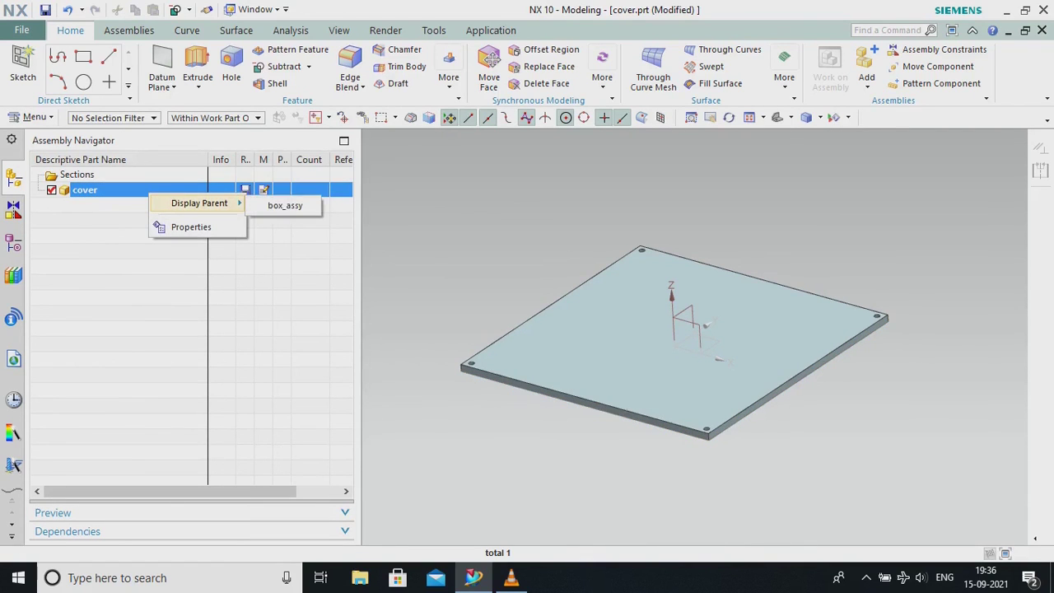
pyautogui.click(266, 206)
pyautogui.rightClick(141, 190)
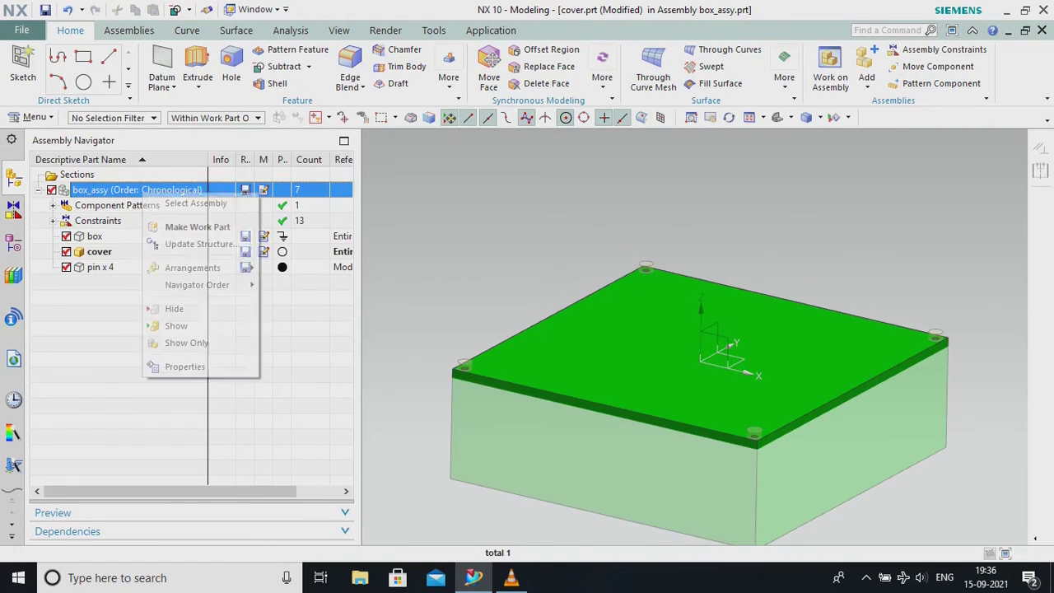
pyautogui.click(193, 226)
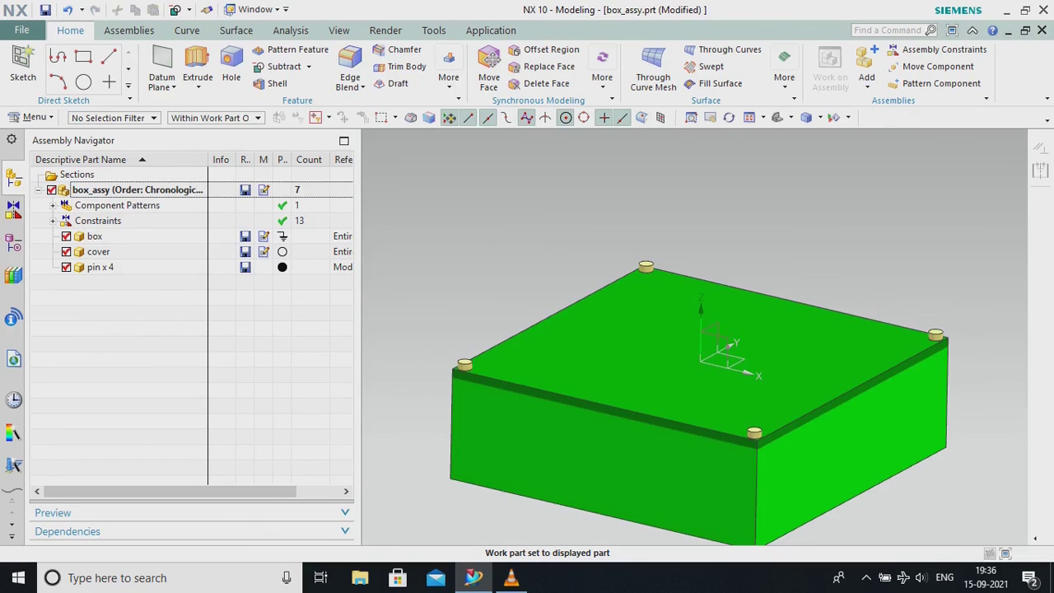
# Add a Fix assembly constraint to the cover.
pyautogui.scroll(-1, 694, 337)
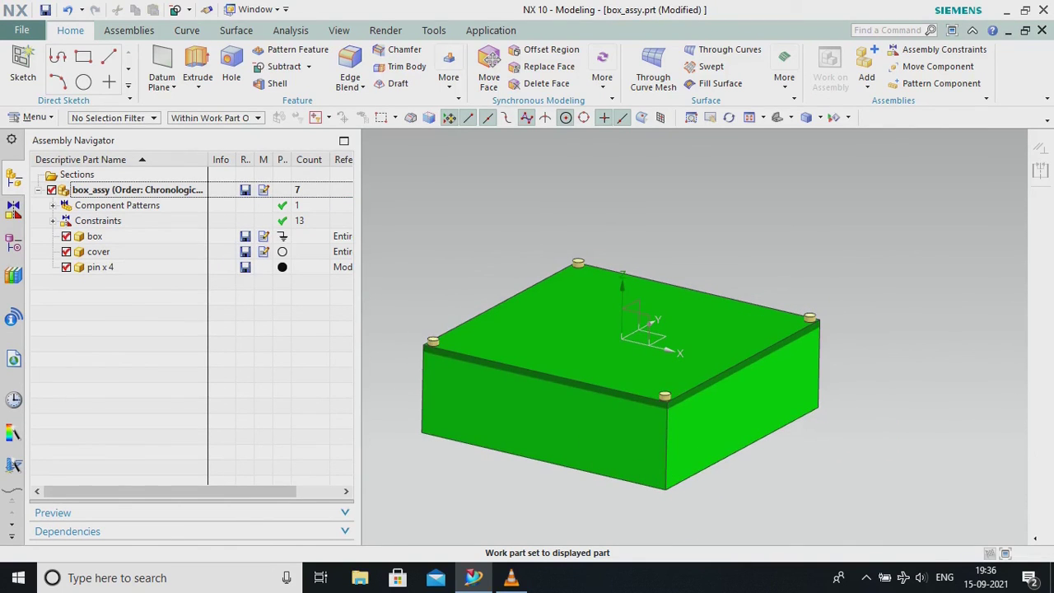
pyautogui.click(130, 30)
pyautogui.click(445, 69)
pyautogui.click(244, 183)
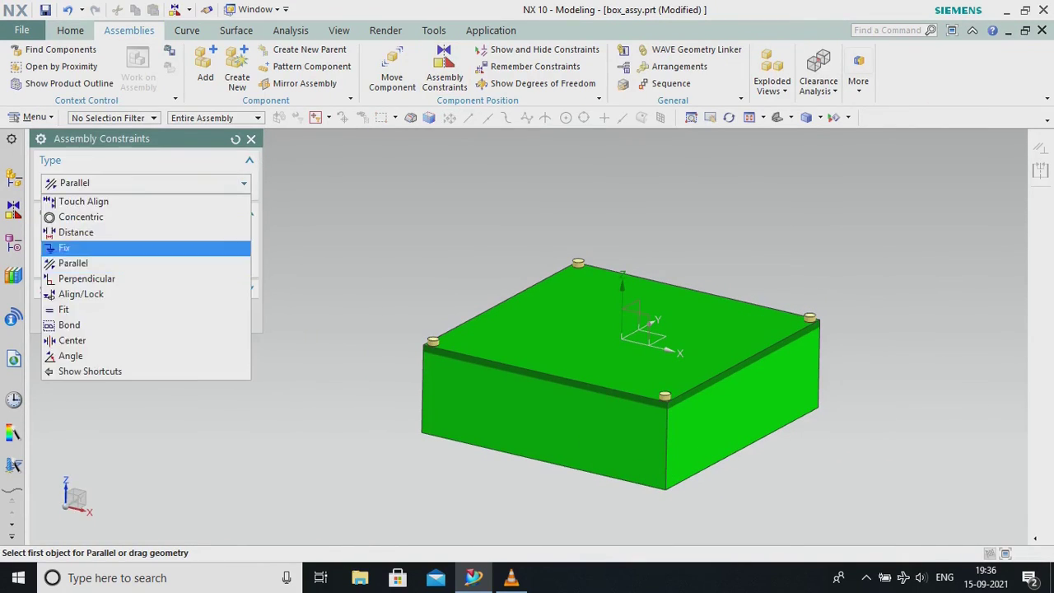
pyautogui.click(75, 264)
pyautogui.click(244, 183)
pyautogui.click(65, 248)
pyautogui.click(520, 340)
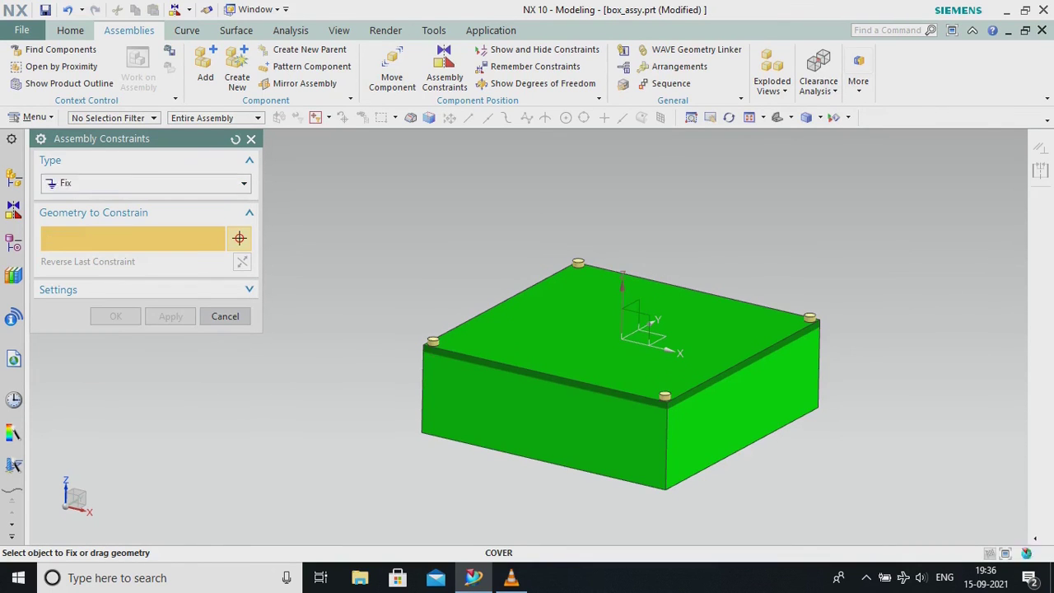
pyautogui.click(115, 317)
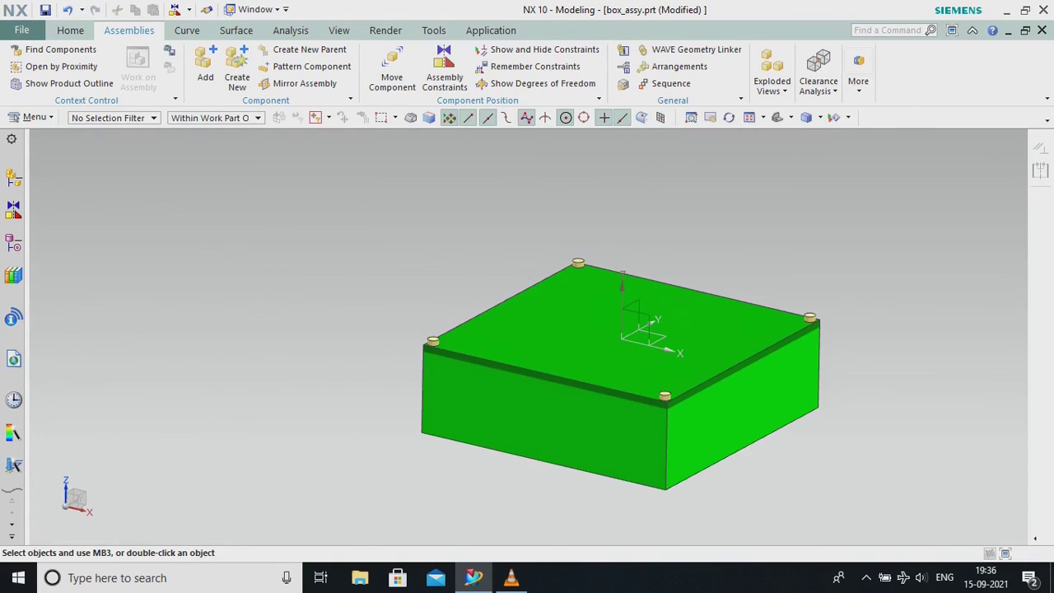
# Inspect the closed box assembly and check the cover's constraint status in the assembly structure.
pyautogui.moveTo(568, 337); pyautogui.dragTo(553, 354, button='middle')
pyautogui.scroll(-2, 274, 284)
pyautogui.scroll(3, 436, 301)
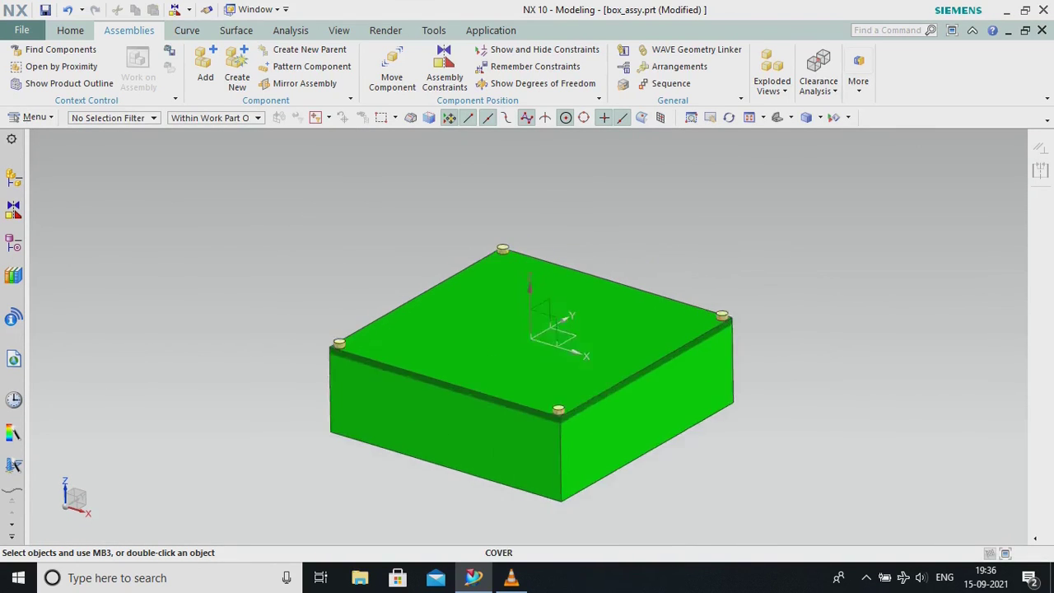
pyautogui.scroll(-2, 356, 261)
pyautogui.scroll(1, 348, 247)
pyautogui.scroll(1, 405, 475)
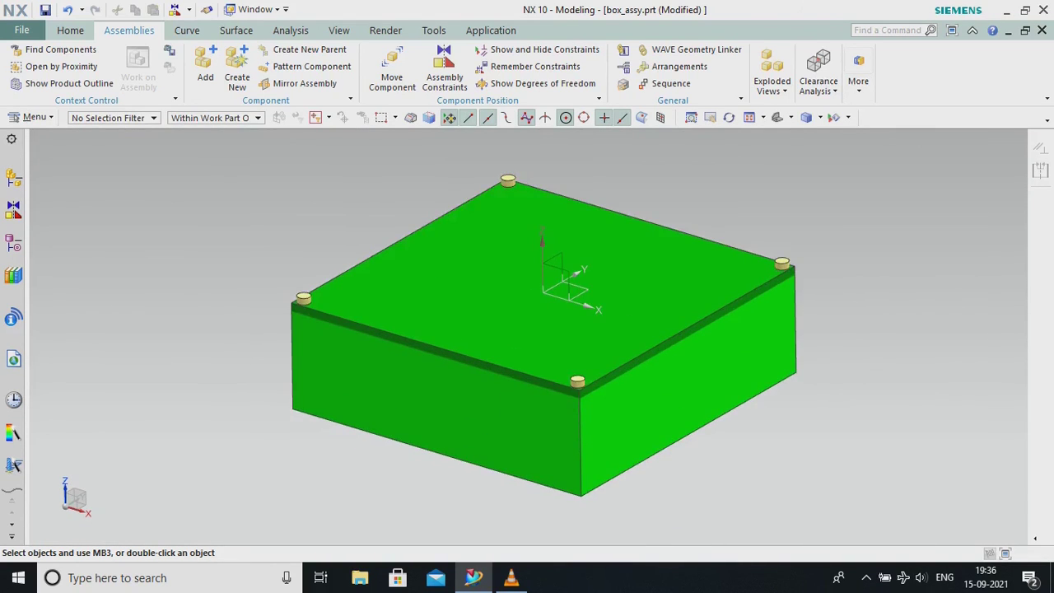
pyautogui.click(13, 177)
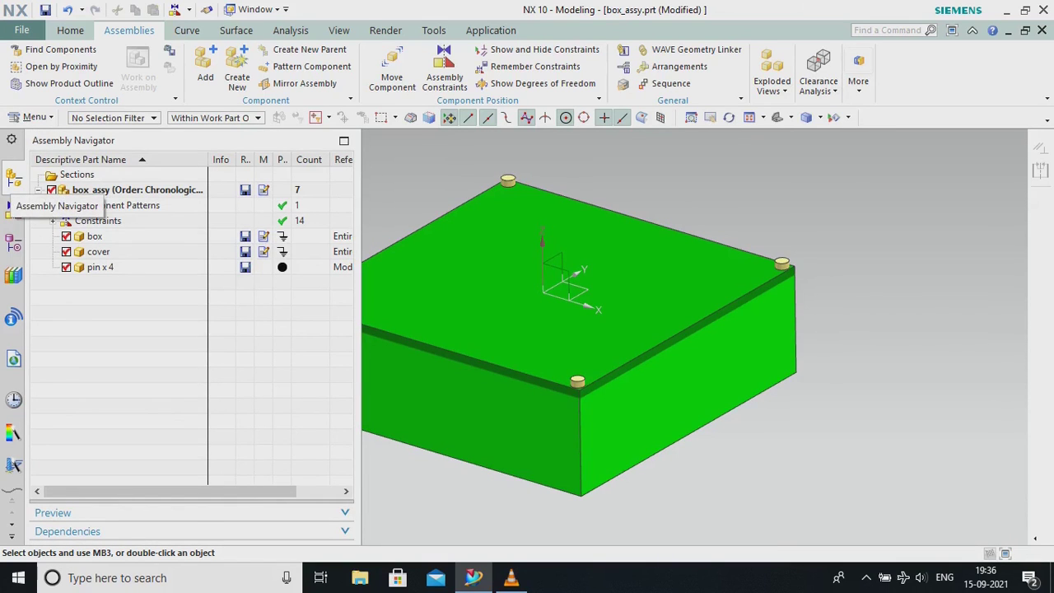